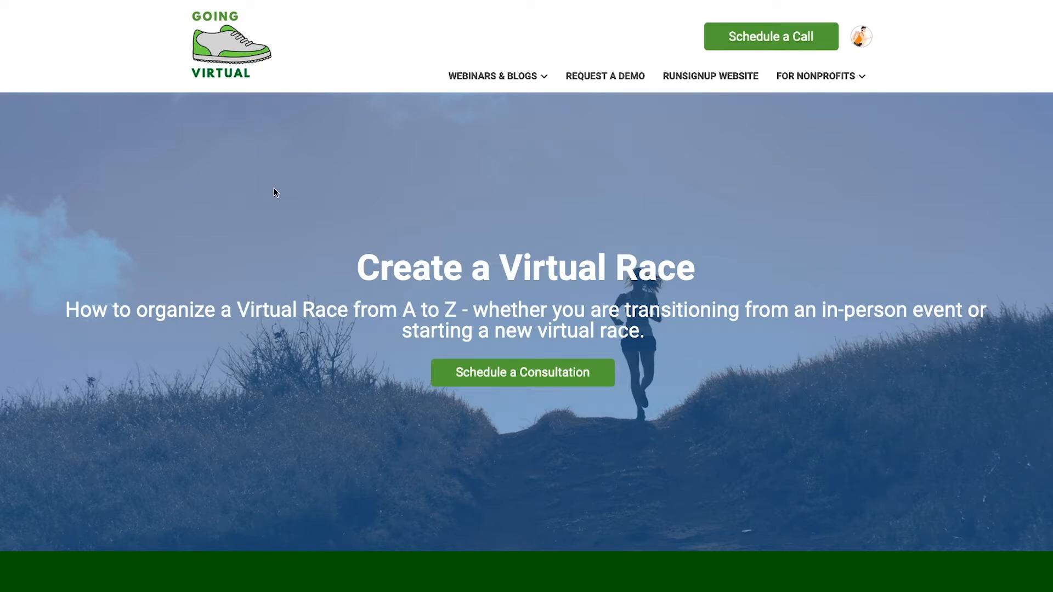
Look through the Virtual Race Hub page, from planning and setup to promotion, fulfillment, fundraising, virtual results and race day experience.
scroll(275, 192, "down", 6)
scroll(276, 191, "down", 7)
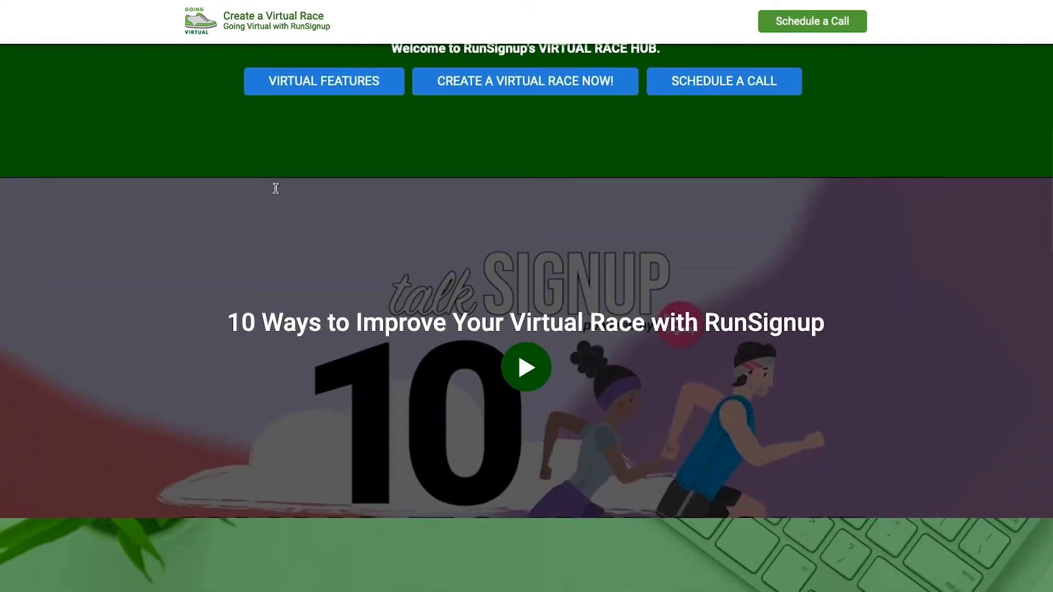
scroll(276, 188, "down", 6)
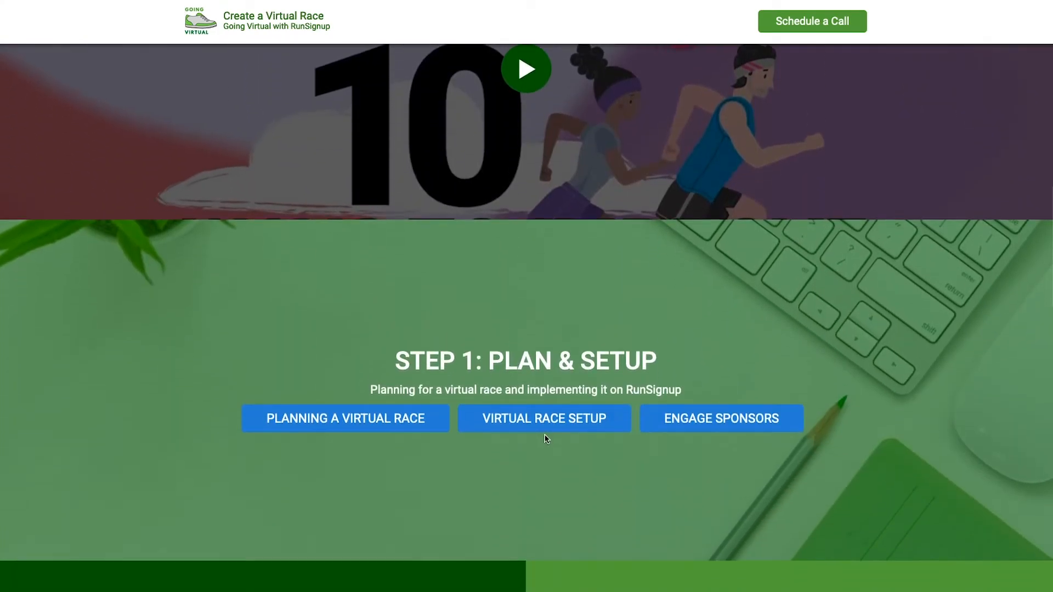
scroll(545, 437, "down", 8)
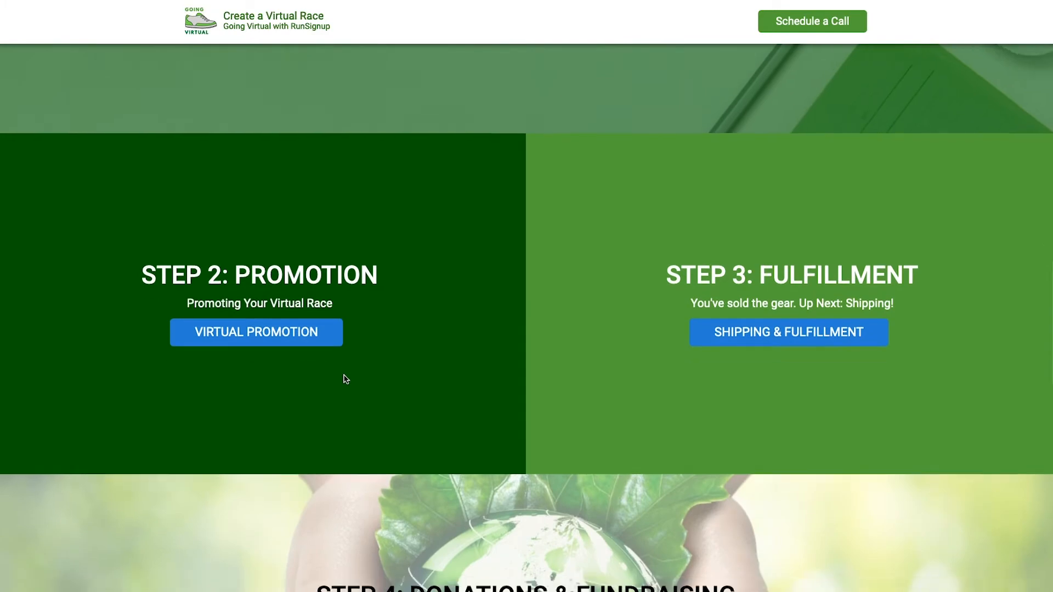
scroll(345, 378, "down", 6)
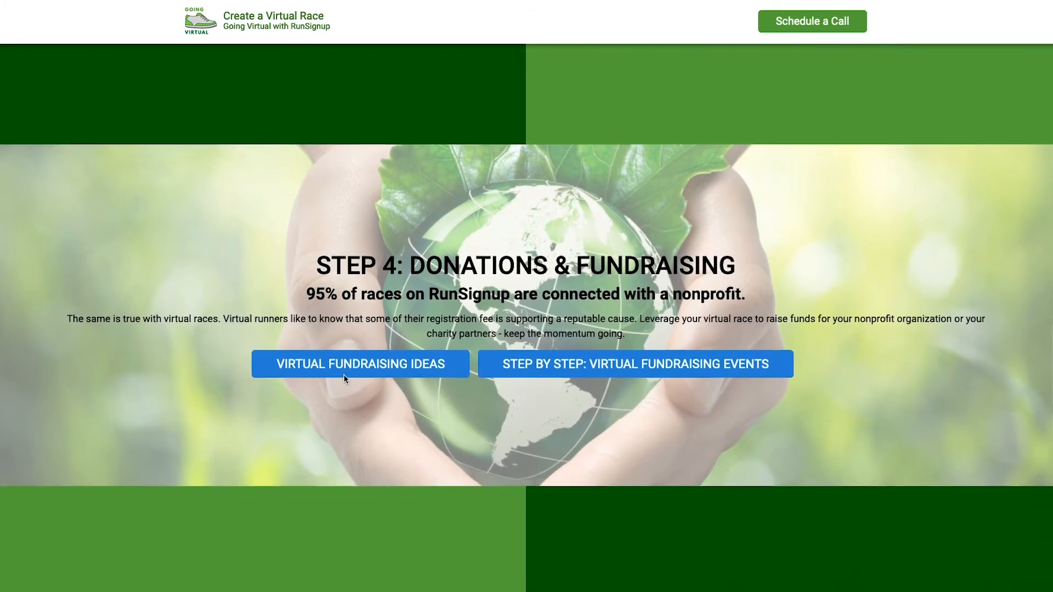
scroll(345, 378, "down", 3)
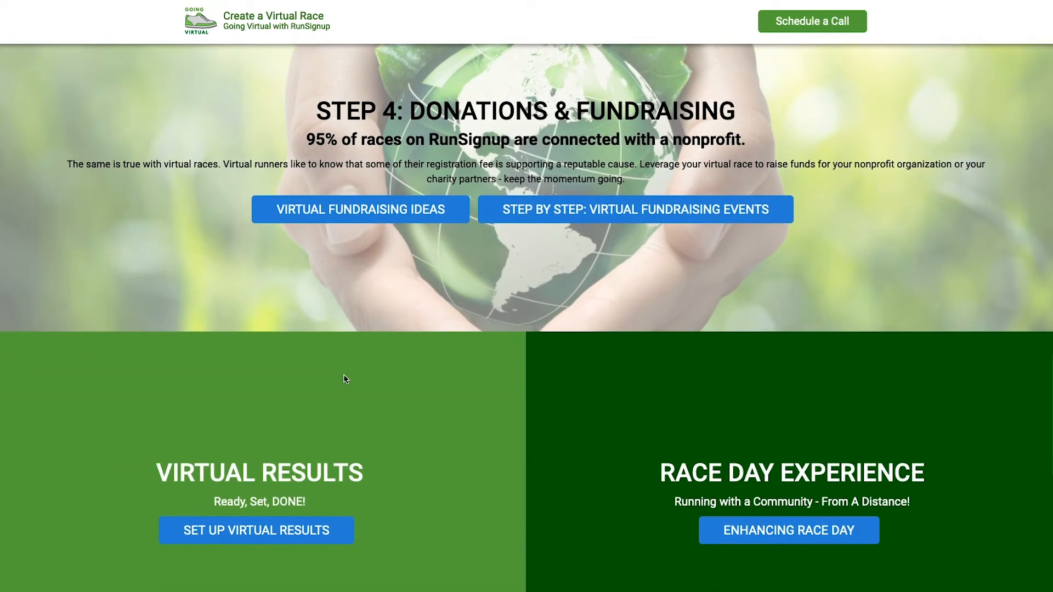
scroll(345, 378, "down", 2)
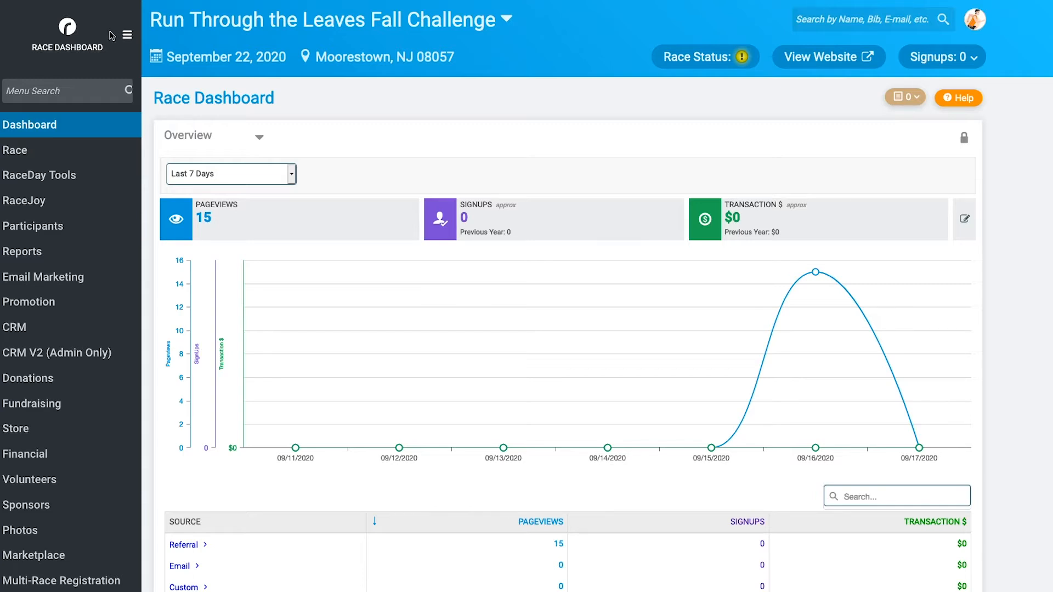
Go to the Run Through the Leaves Fall Challenge race's page for configuring virtual/challenge results among the RaceDay Tools.
left_click(79, 175)
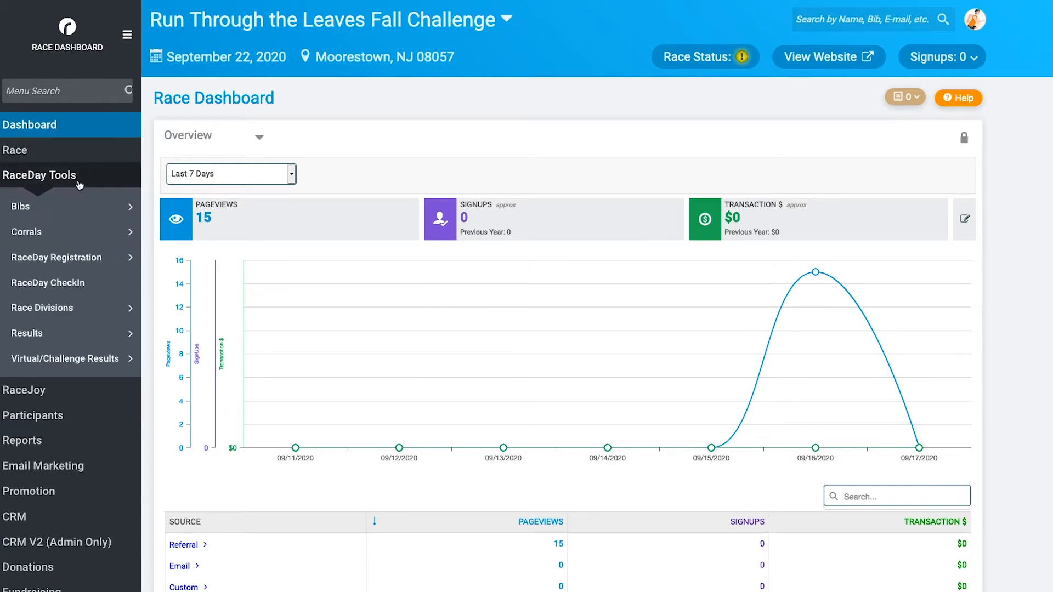
left_click(81, 360)
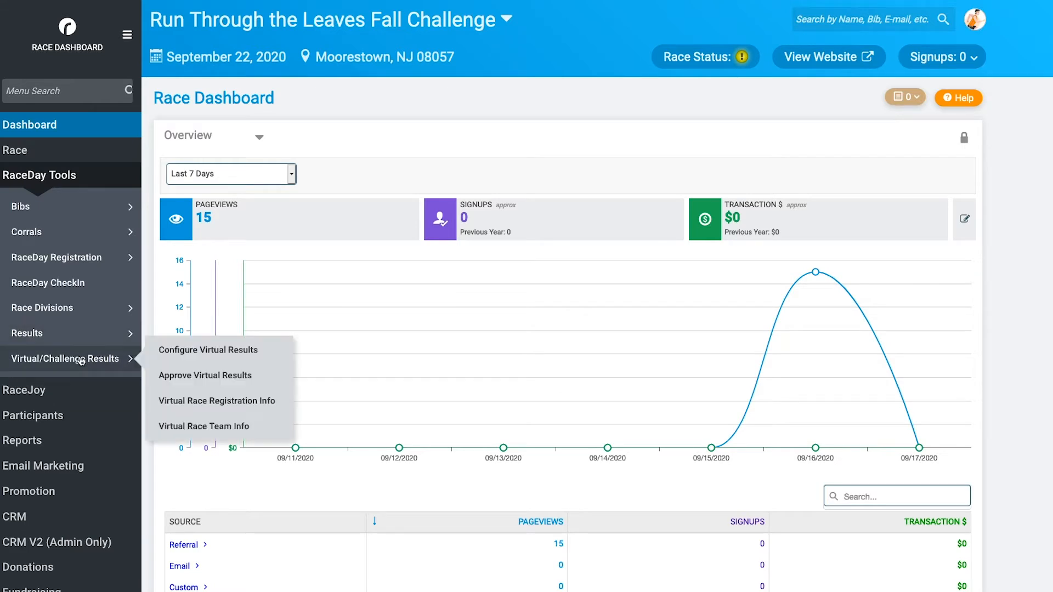
left_click(227, 356)
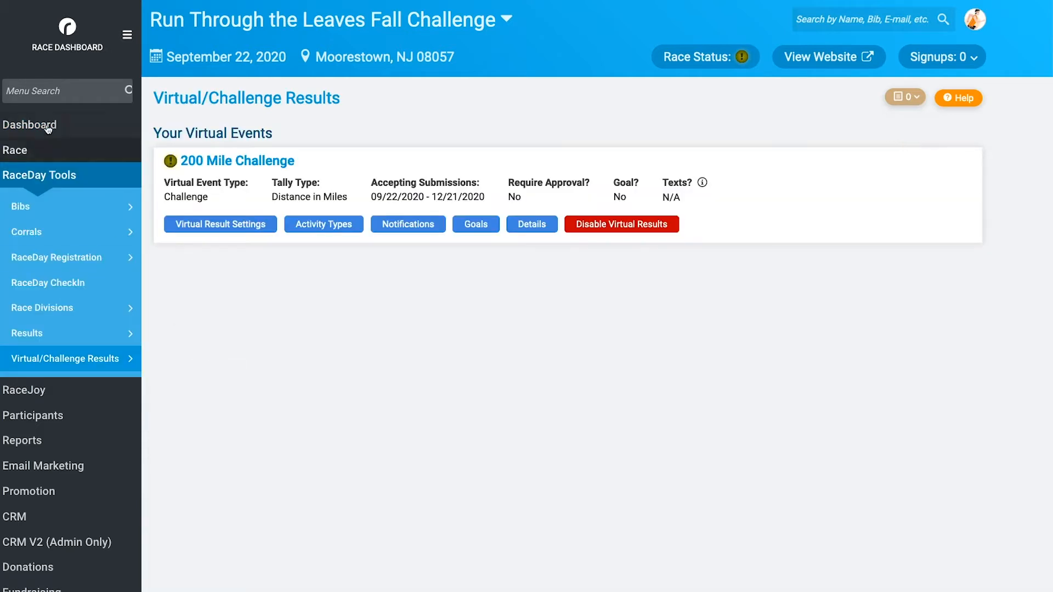
Search the race dashboard's menu for "challenge" and clear the search.
left_click(46, 91)
type("ch")
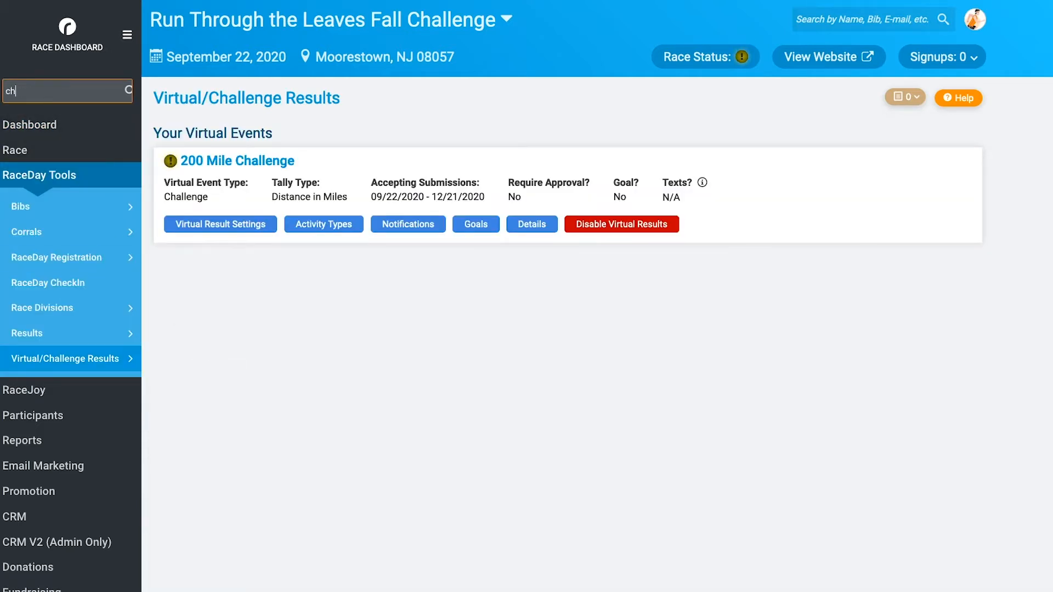
type("allenge")
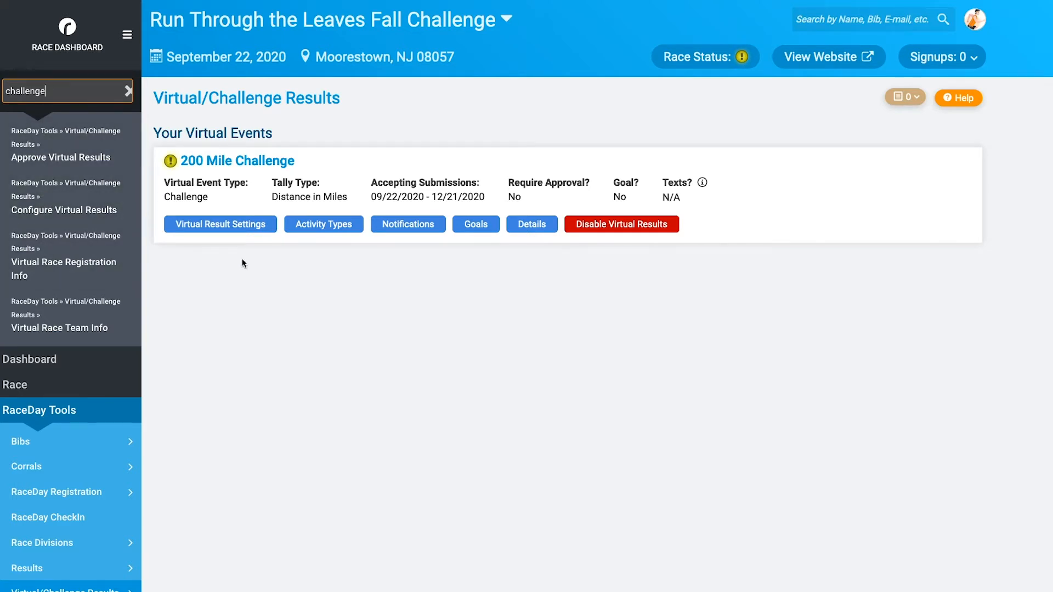
left_click(130, 92)
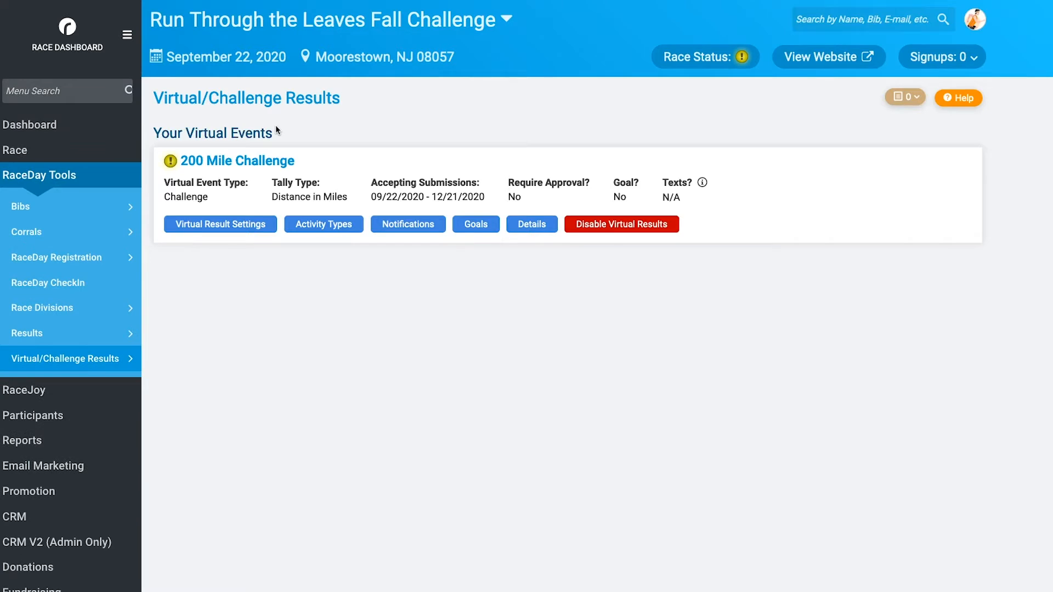
Open the 200 Mile Challenge's virtual result settings and read the important notes on setting up an Enhanced Virtual Race.
left_click(227, 222)
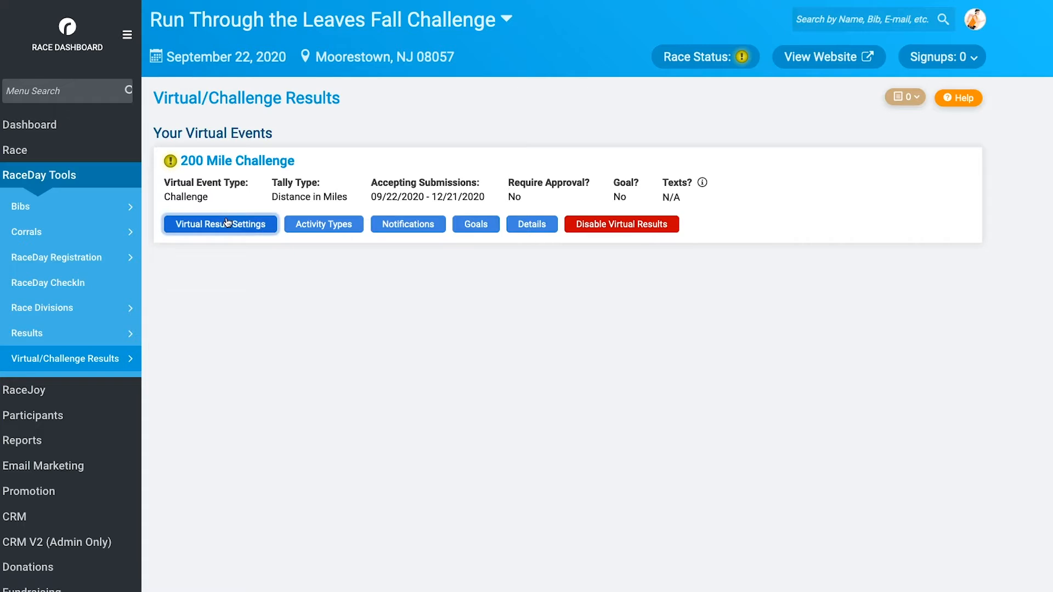
left_click(200, 229)
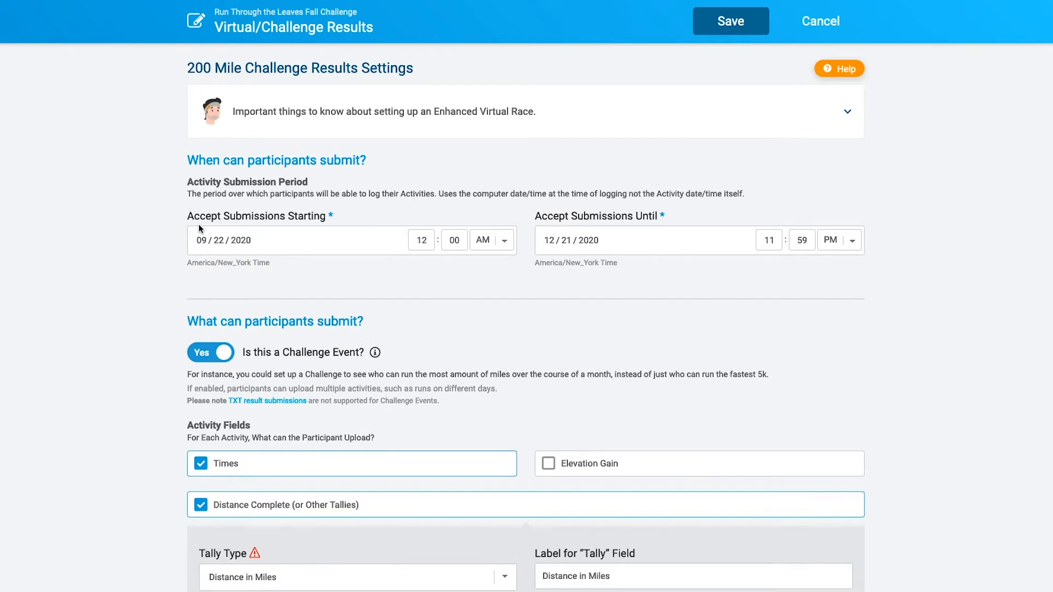
left_click(612, 105)
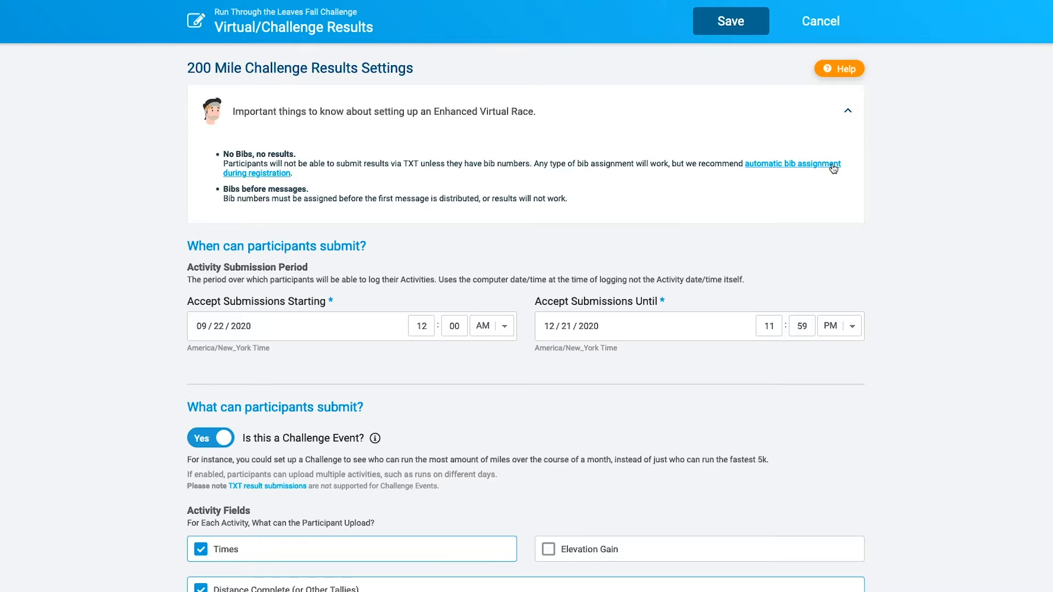
left_click(579, 111)
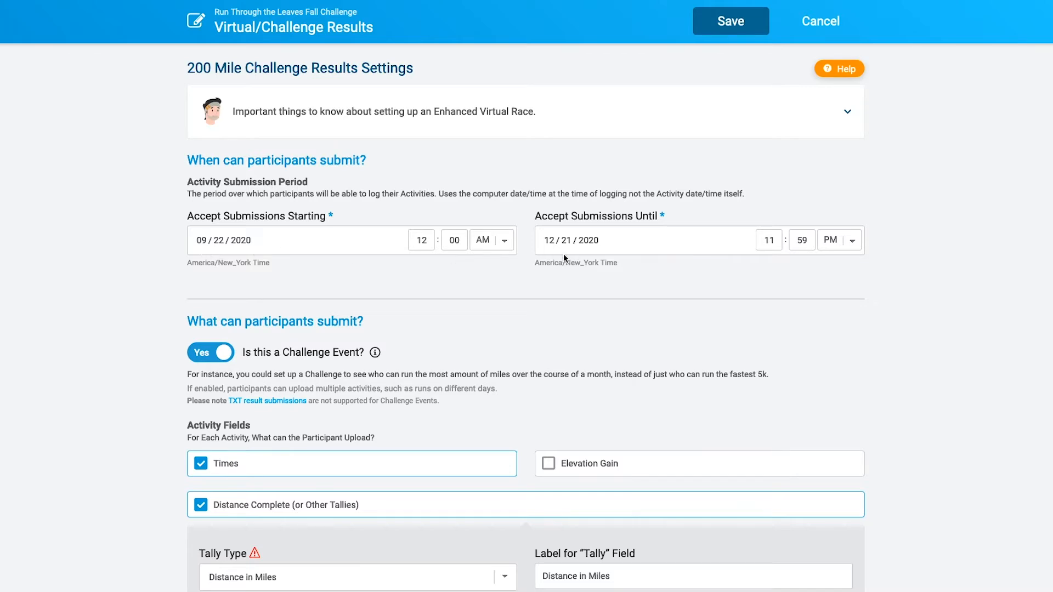
Try the Custom and Number of Laps tally types for the challenge's distance field, and return to Distance in Miles.
scroll(563, 254, "down", 3)
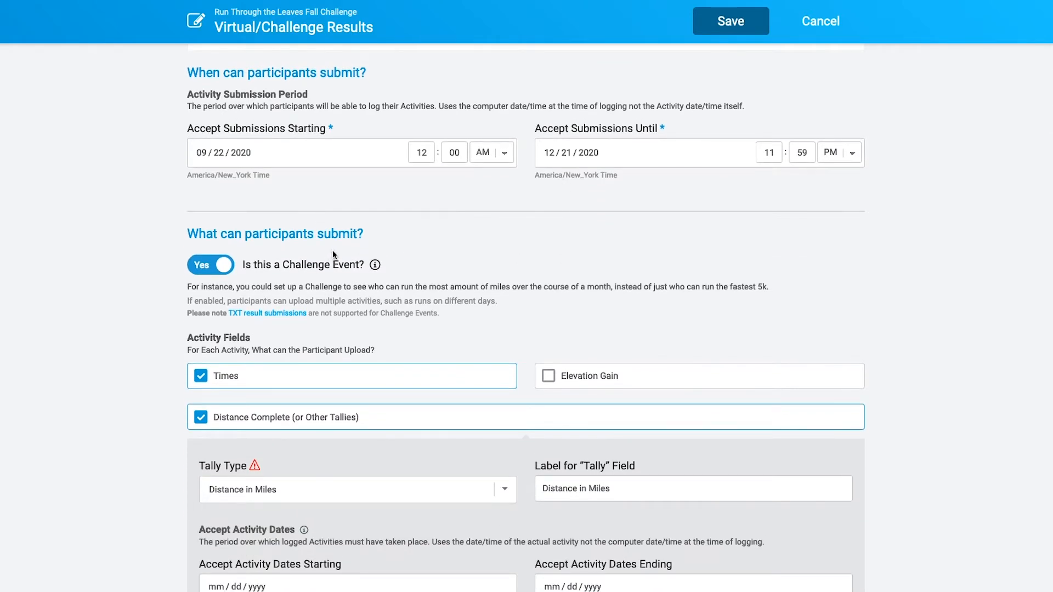
scroll(332, 250, "down", 2)
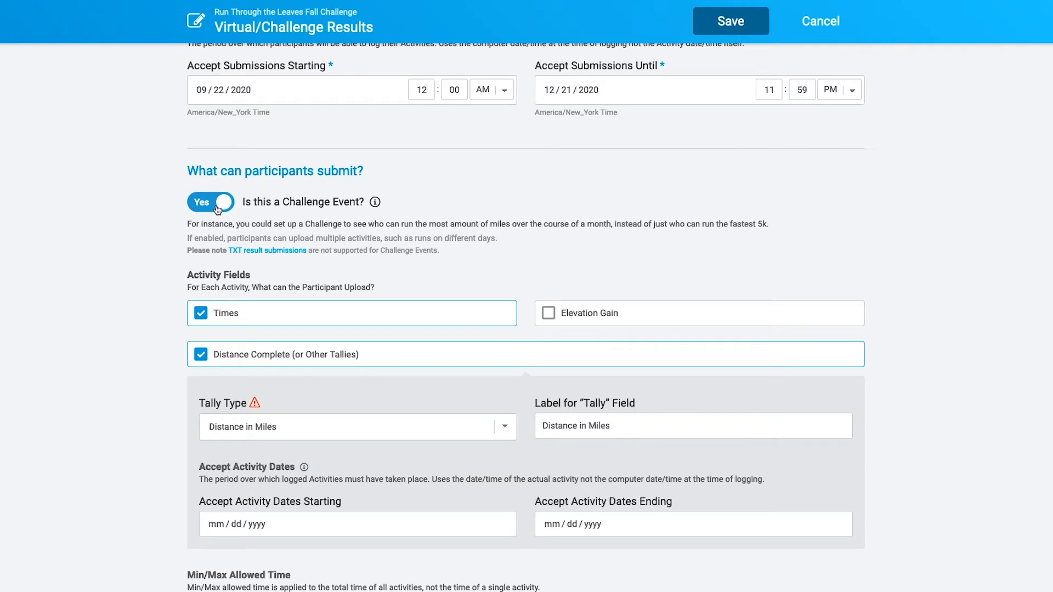
scroll(229, 221, "down", 2)
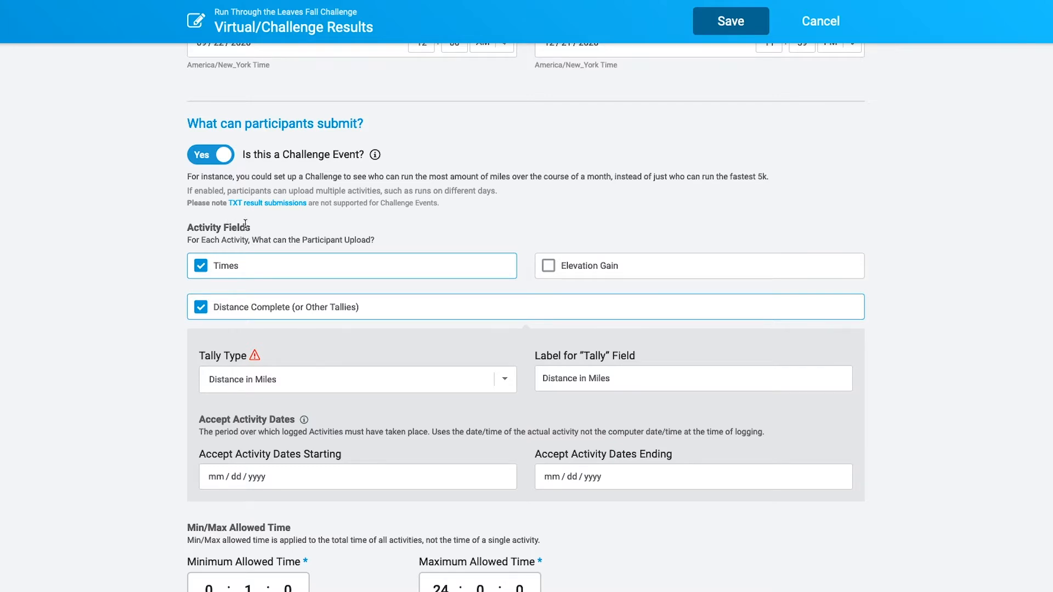
scroll(252, 262, "down", 2)
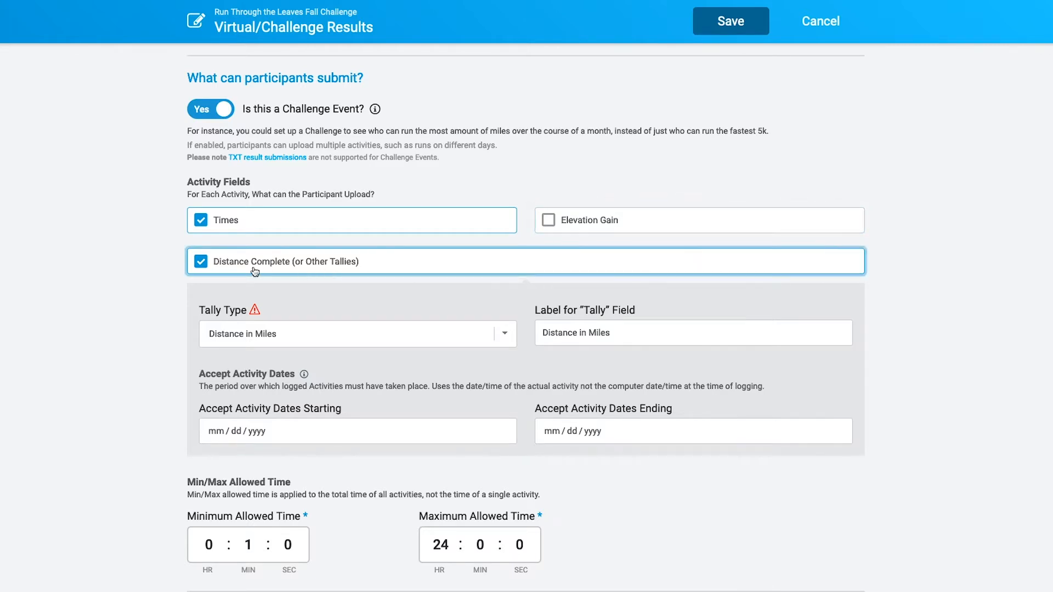
left_click(340, 335)
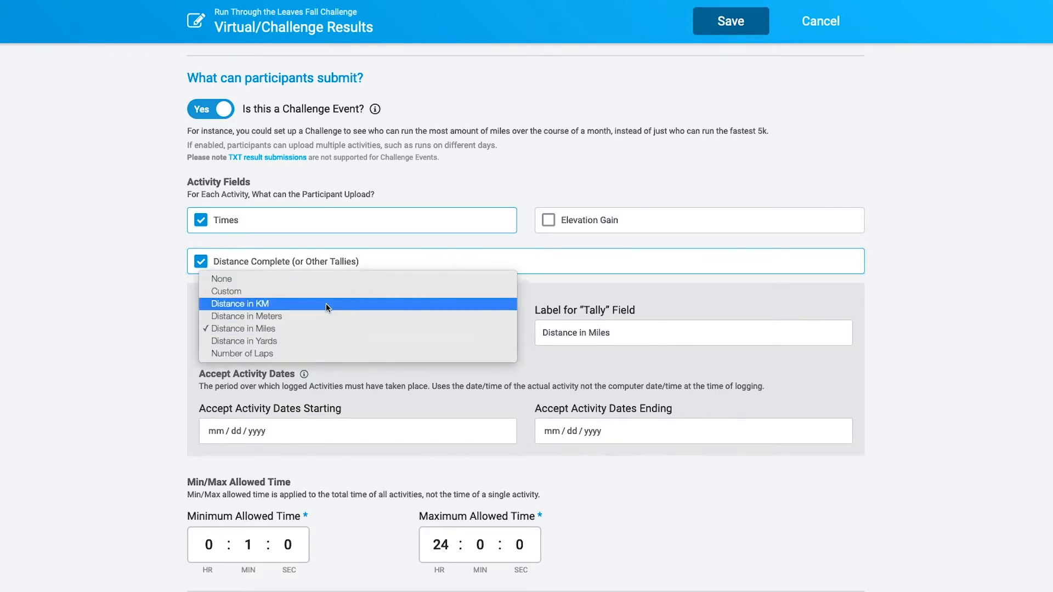
left_click(296, 292)
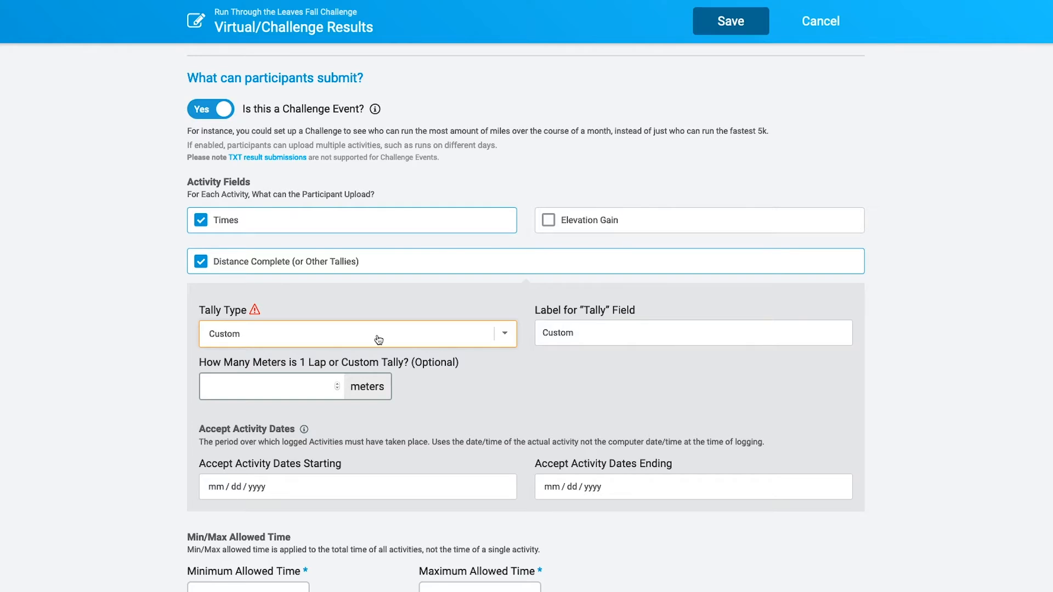
left_click(378, 339)
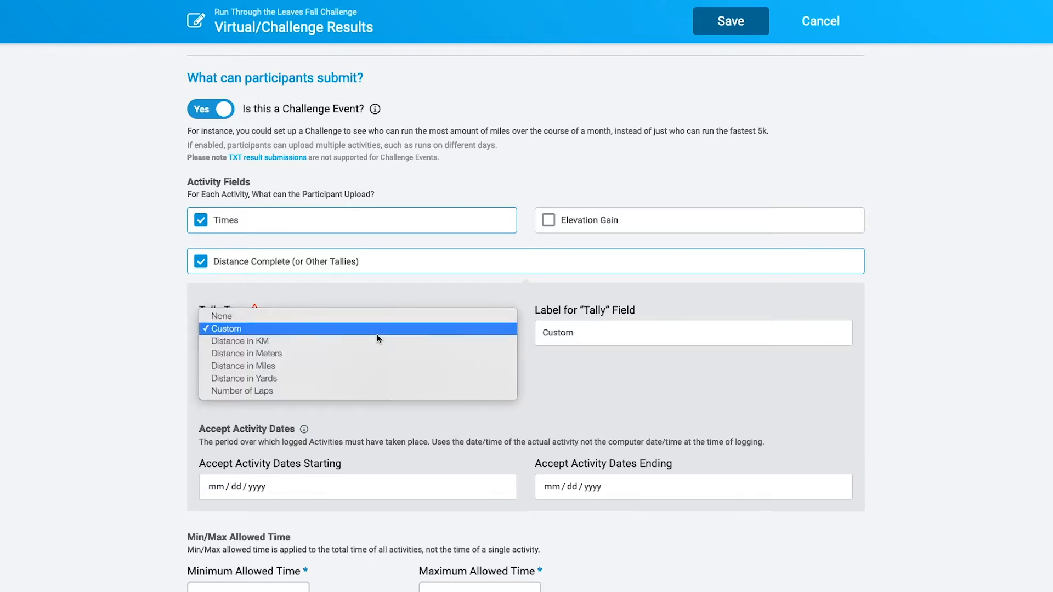
left_click(351, 390)
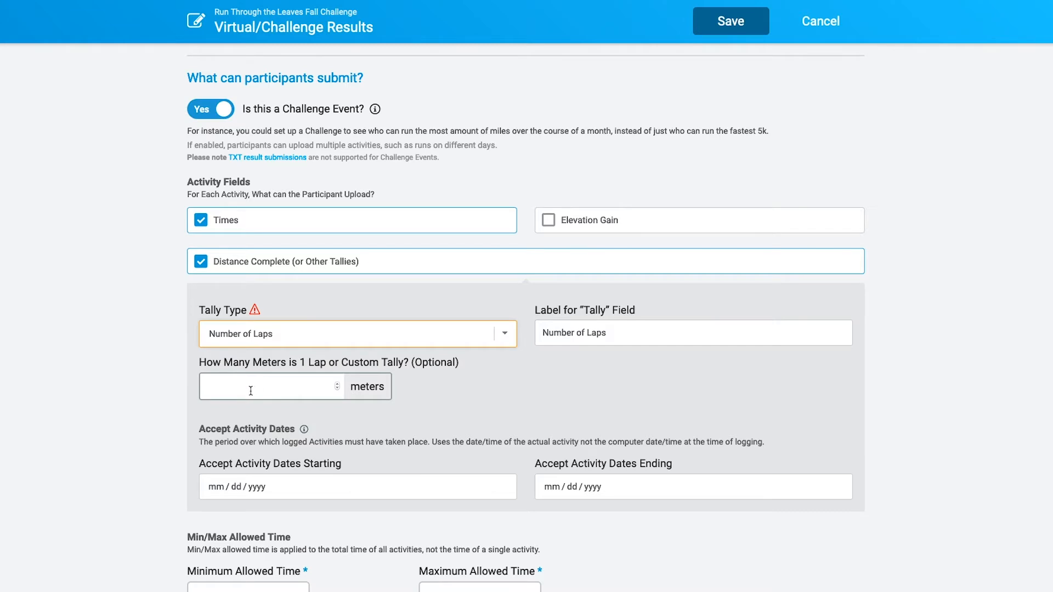
left_click(306, 341)
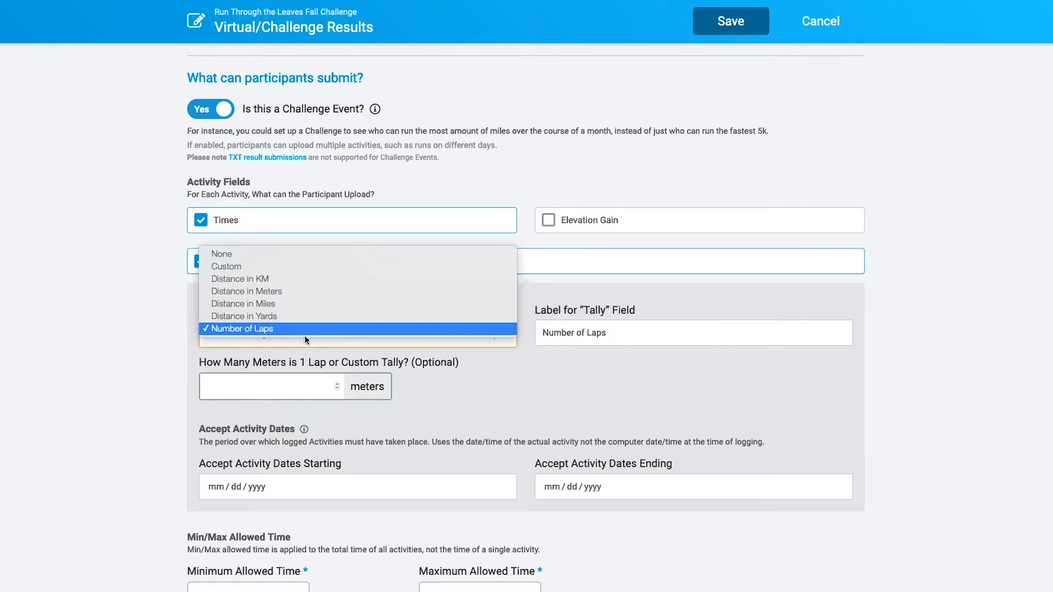
left_click(313, 305)
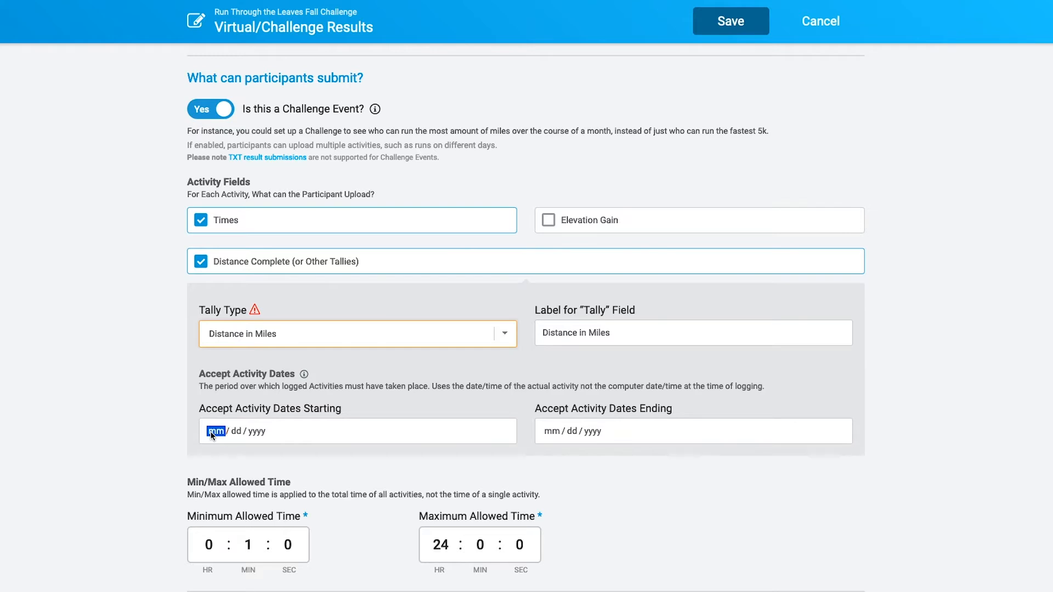
Set the accepted activity dates to start on 09/21/2020 and end on 12/22/2020.
left_click(211, 432)
type("09 / ")
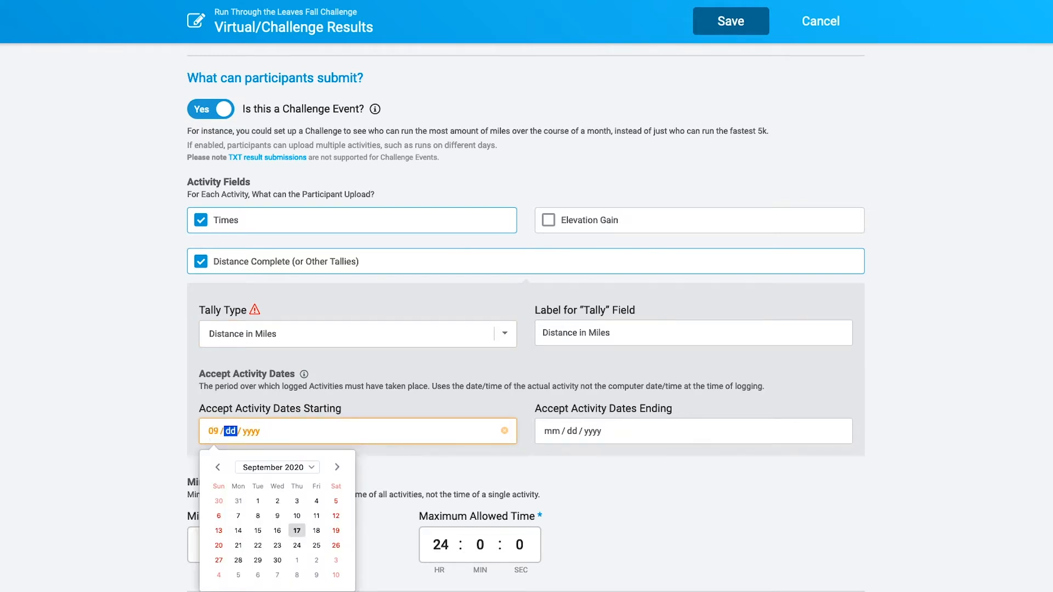
type("21 / 2020")
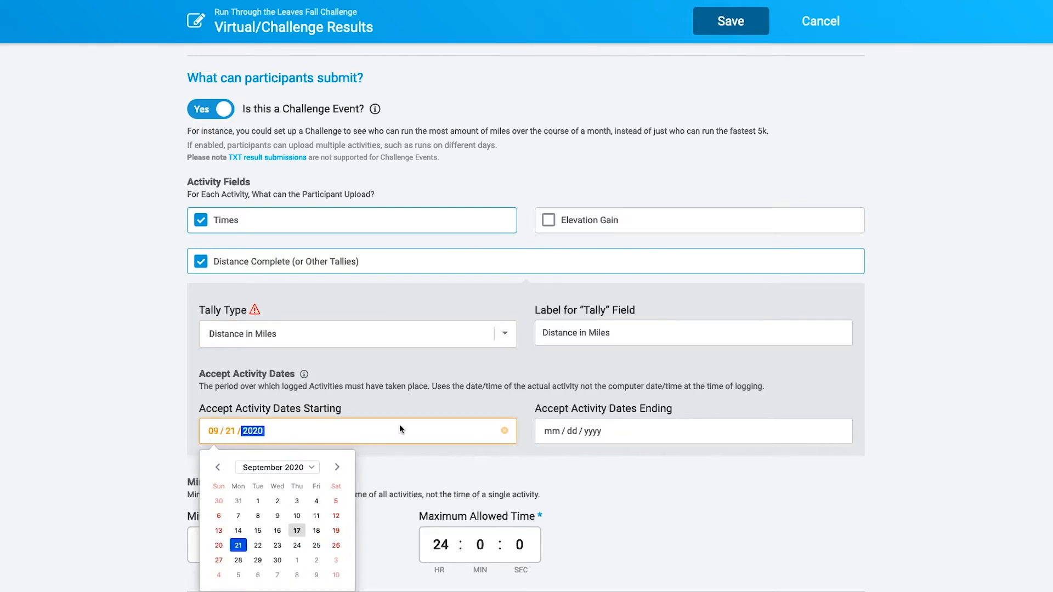
left_click(544, 431)
type("12 / ")
type("22 / ")
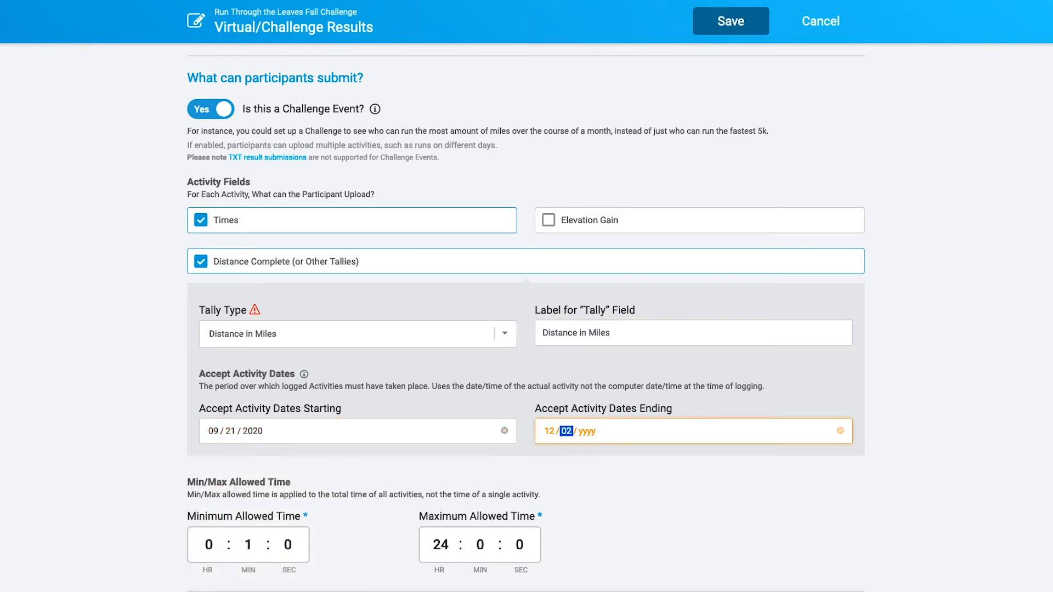
type("2020")
left_click(896, 423)
Check the submission period and change the ending date for accepted activities to 12/21/2020.
scroll(856, 425, "up", 5)
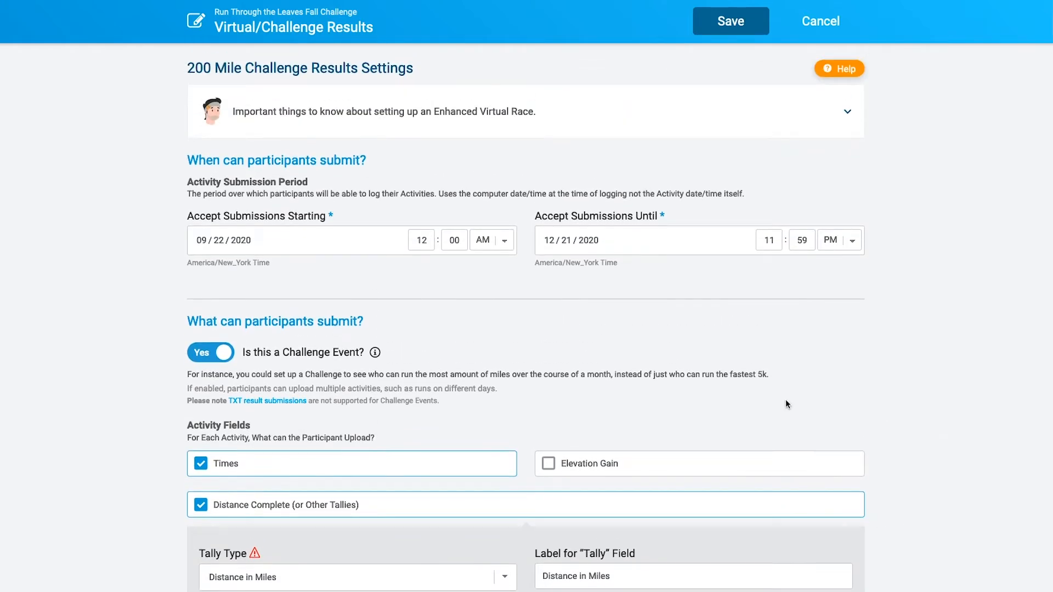
scroll(611, 285, "down", 2)
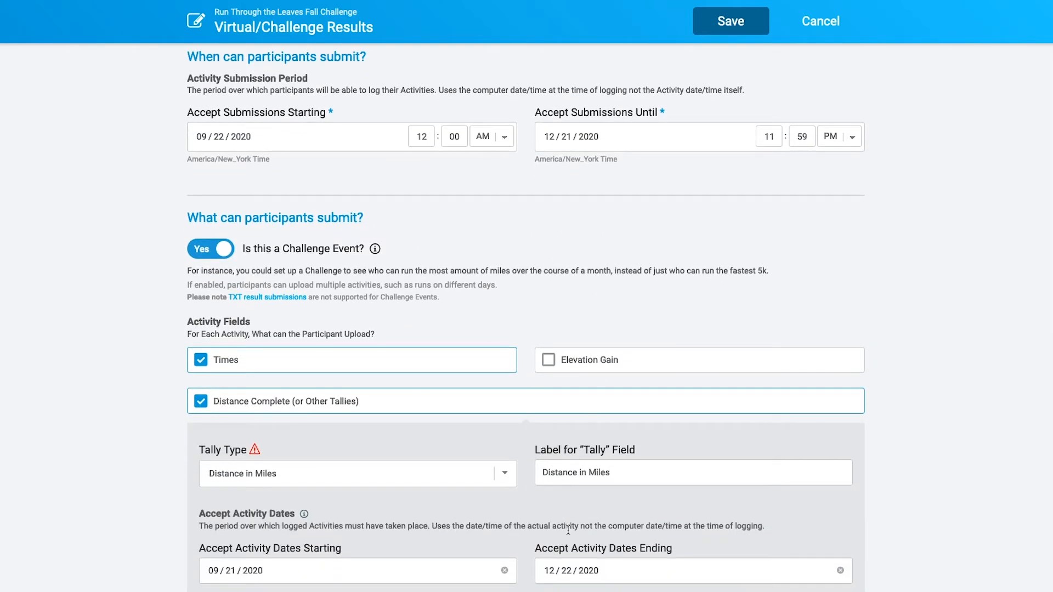
left_click(568, 582)
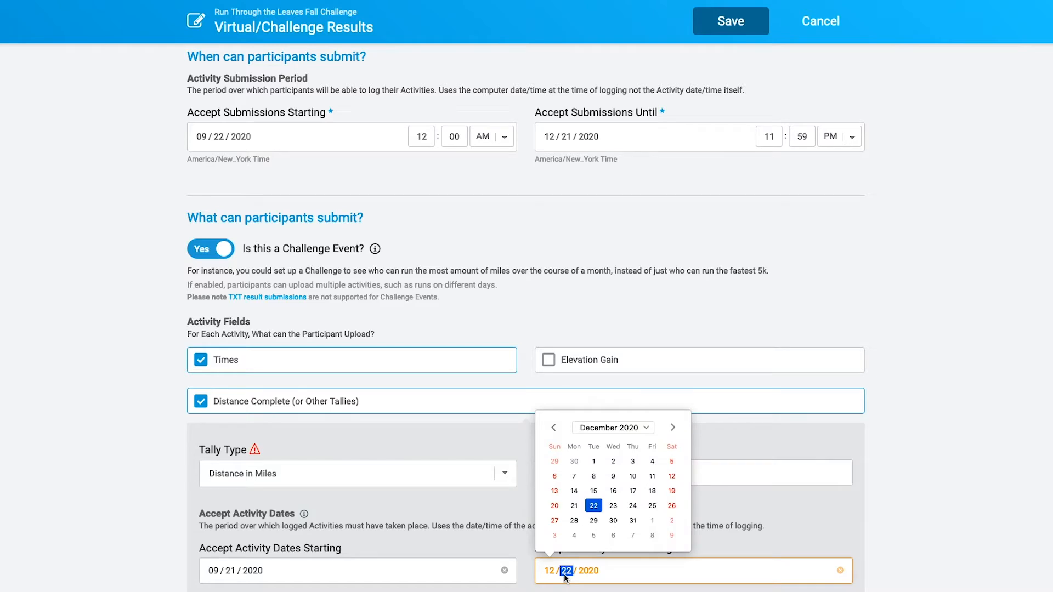
type("01")
left_click(565, 571)
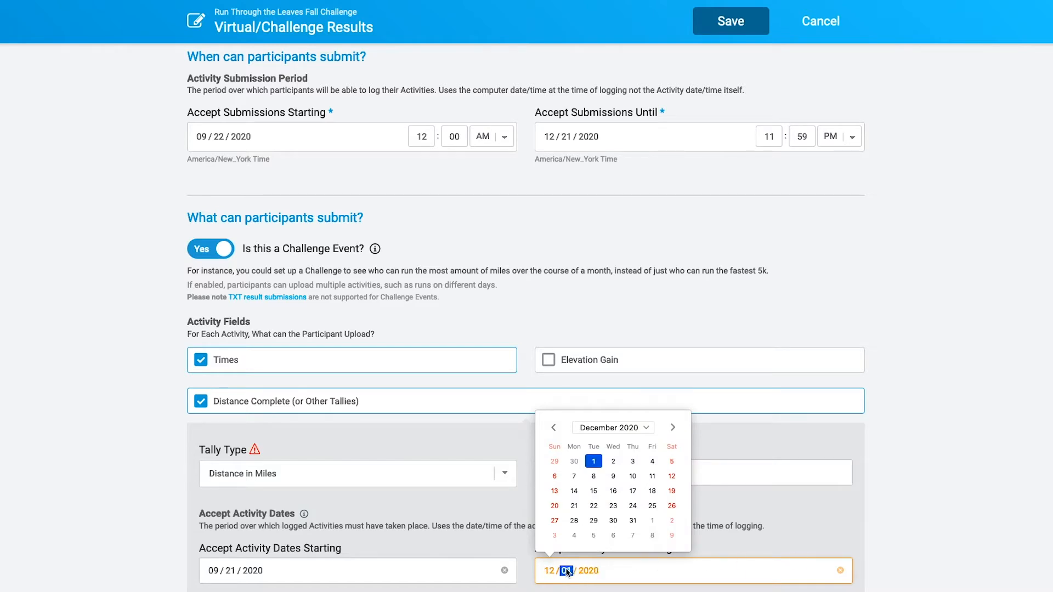
type("21")
left_click(931, 554)
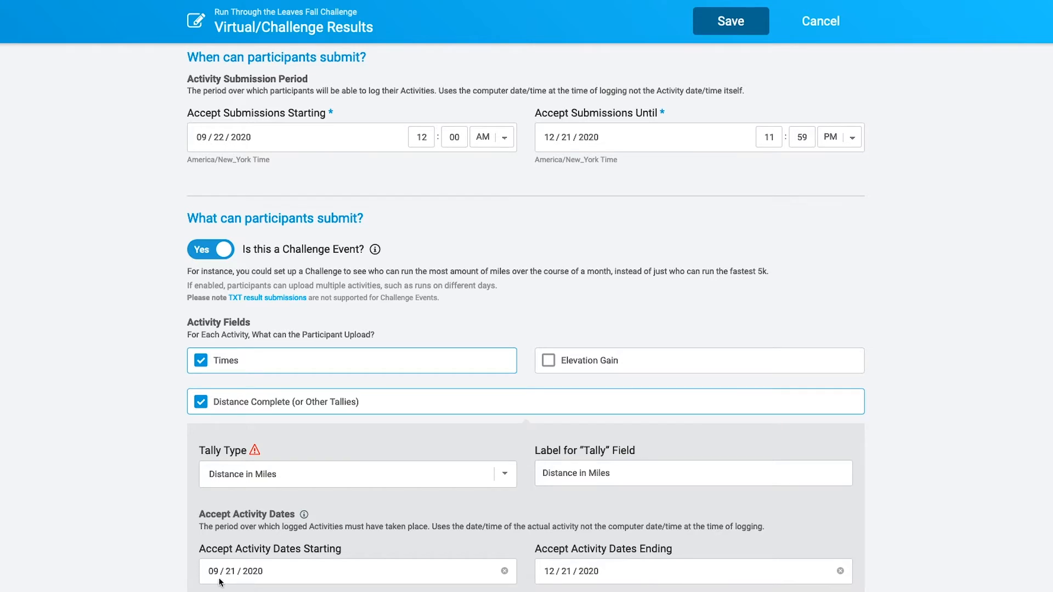
scroll(220, 578, "down", 1)
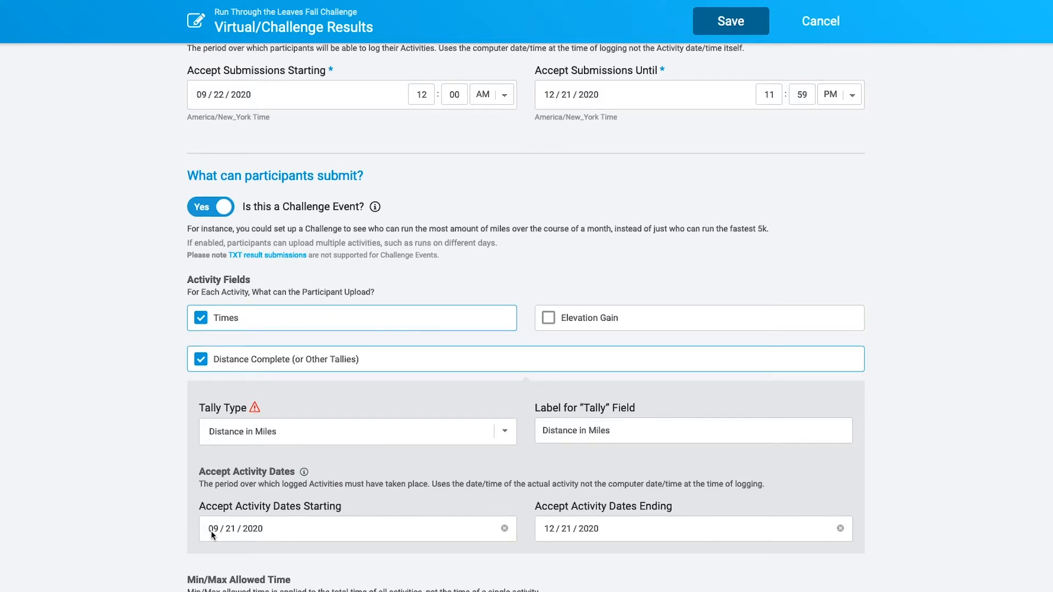
Set the challenge's minimum allowed time to 5 minutes and its maximum allowed time to 6 hours.
scroll(131, 521, "down", 3)
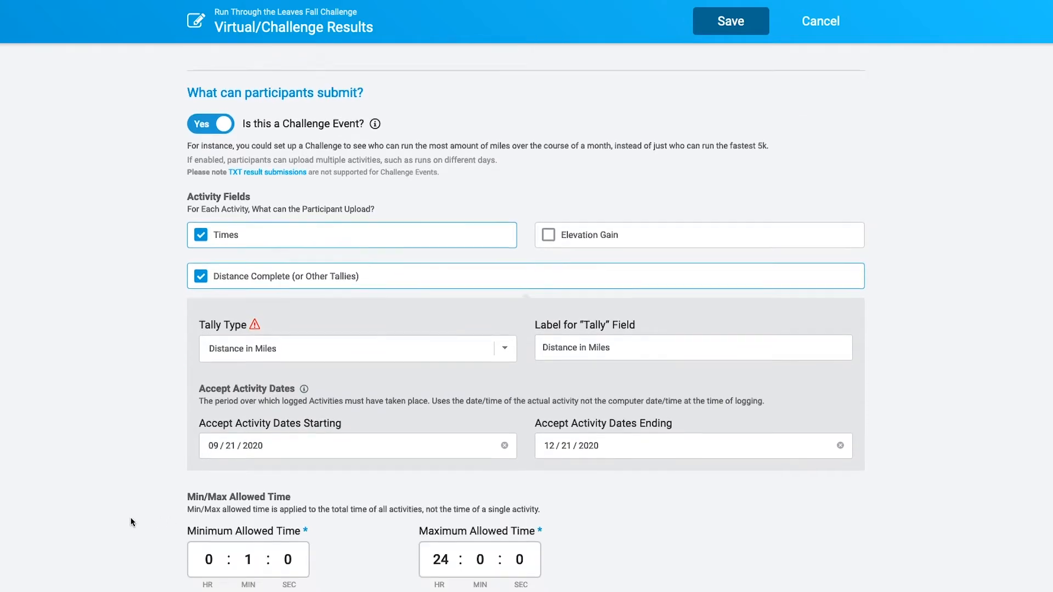
scroll(200, 465, "down", 1)
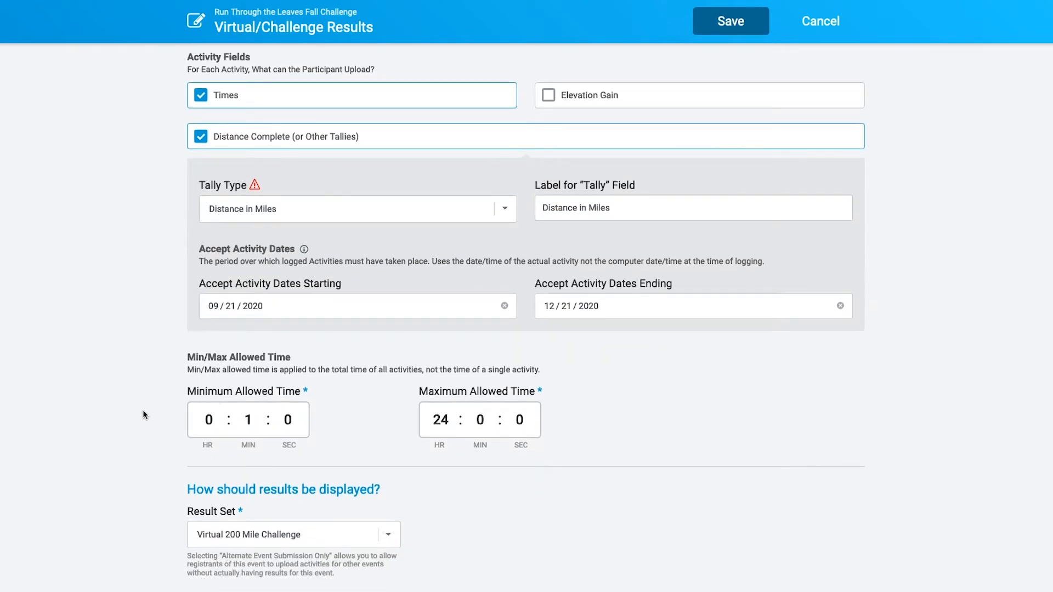
left_click(253, 421)
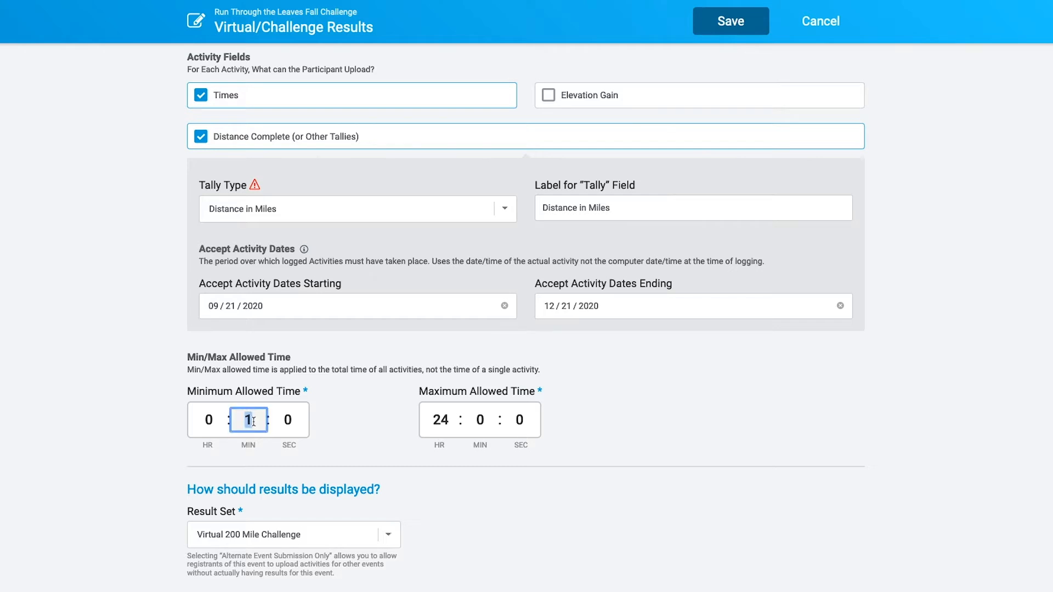
type("5")
left_click(357, 412)
scroll(378, 417, "down", 1)
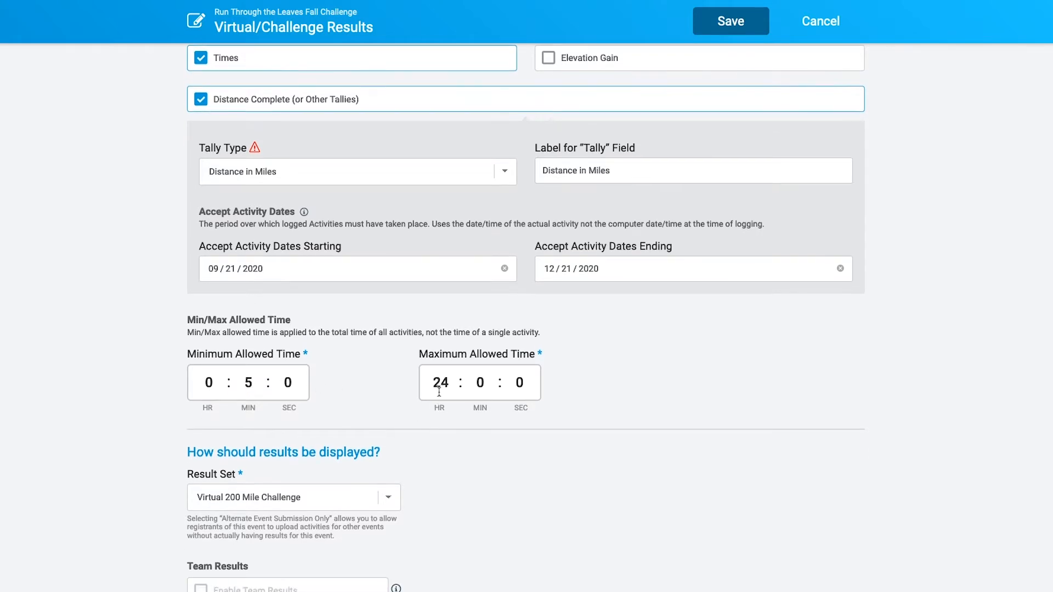
left_click(435, 382)
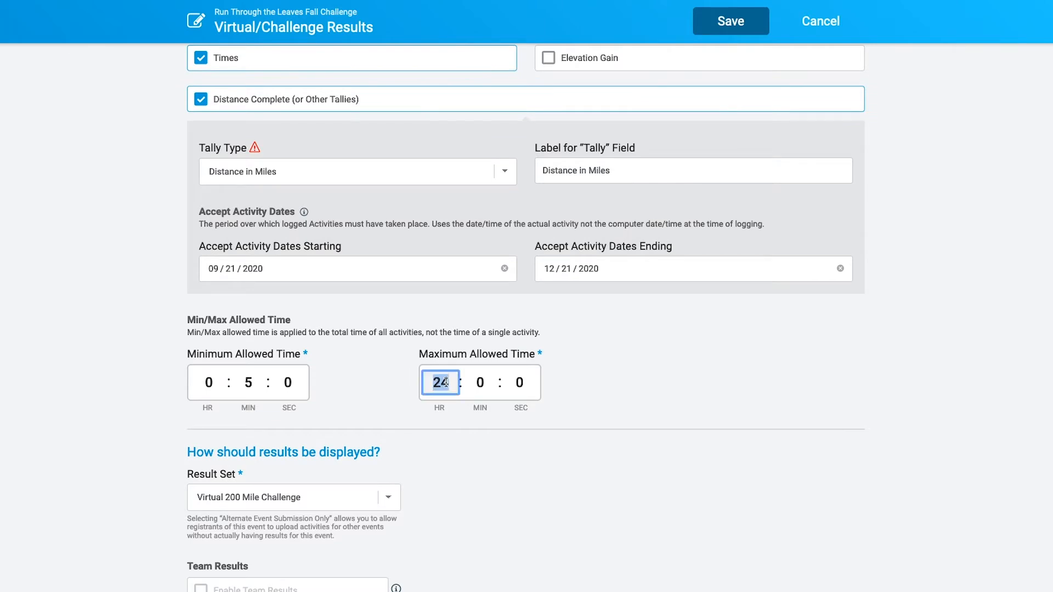
type("6")
left_click(633, 377)
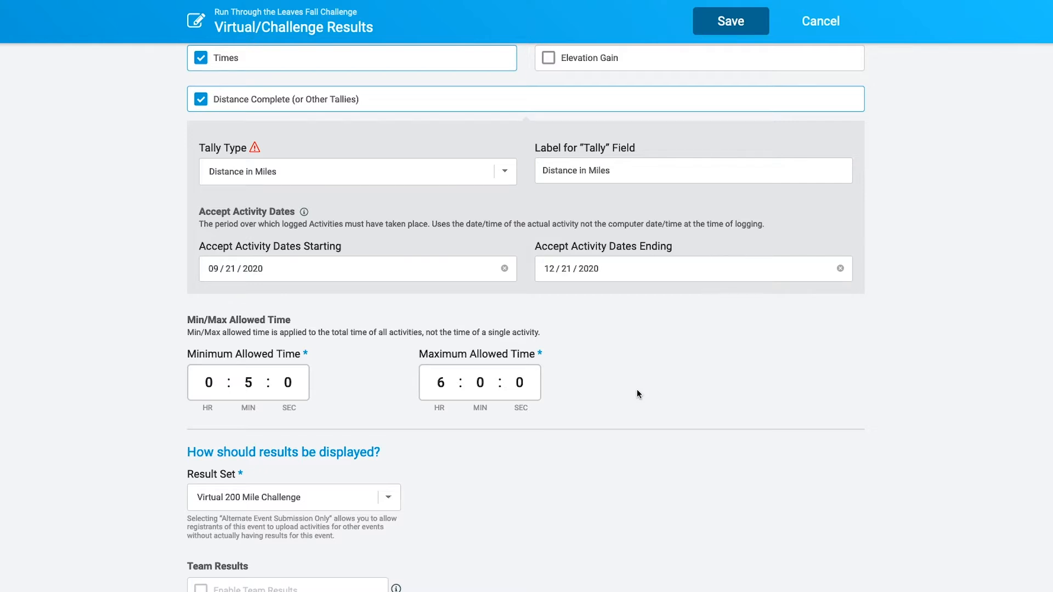
Check the available result set choices and keep the Virtual 200 Mile Challenge result set.
scroll(579, 396, "down", 2)
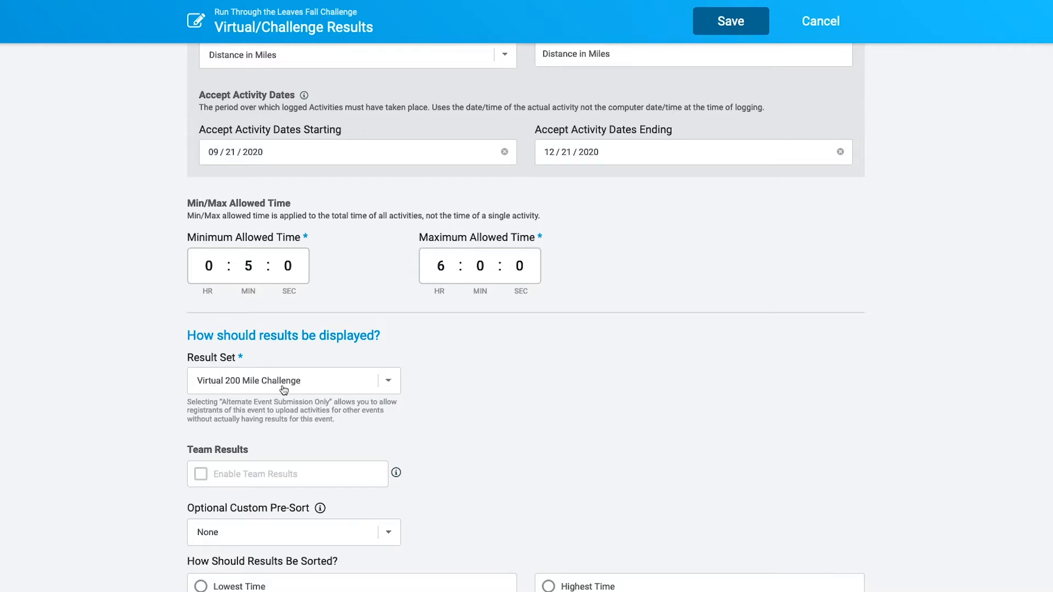
left_click(331, 383)
left_click(331, 384)
left_click(331, 384)
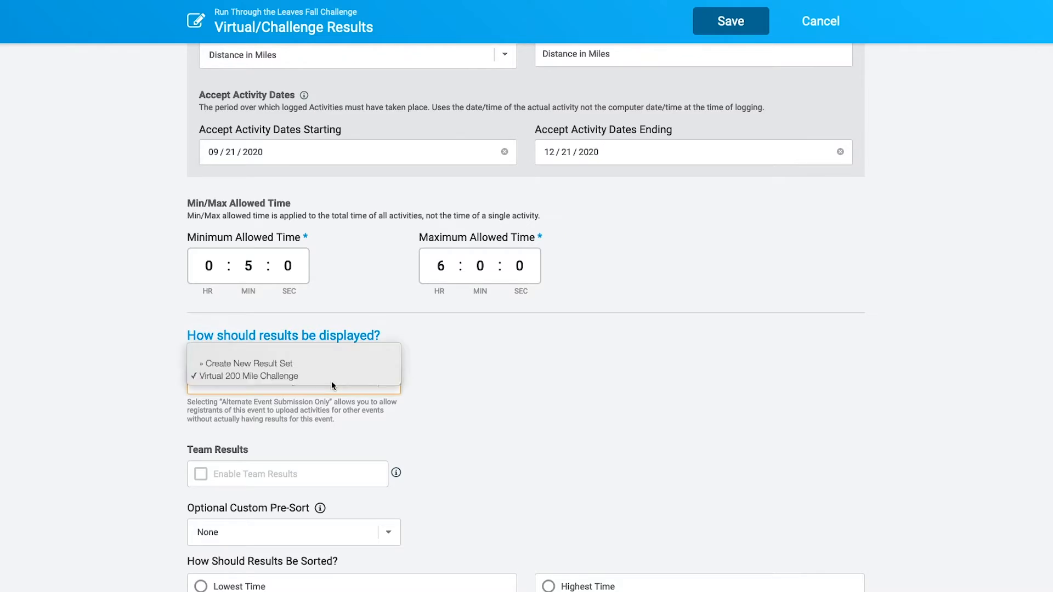
left_click(447, 387)
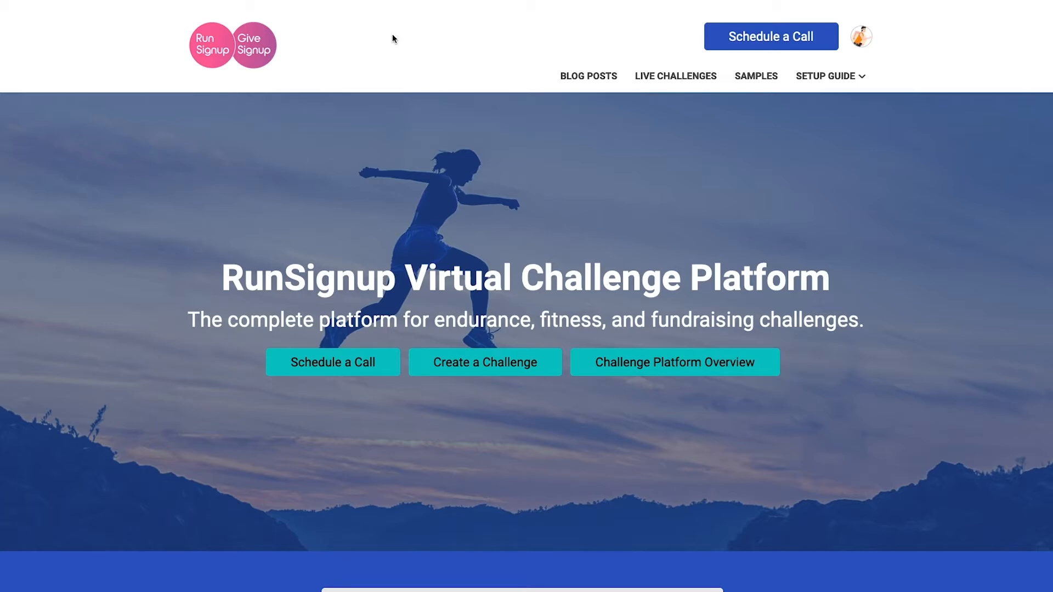
Open the Advanced Setup Guide on the RunSignup Virtual Challenge Platform site and read about custom result set configurations.
mouse_move(847, 80)
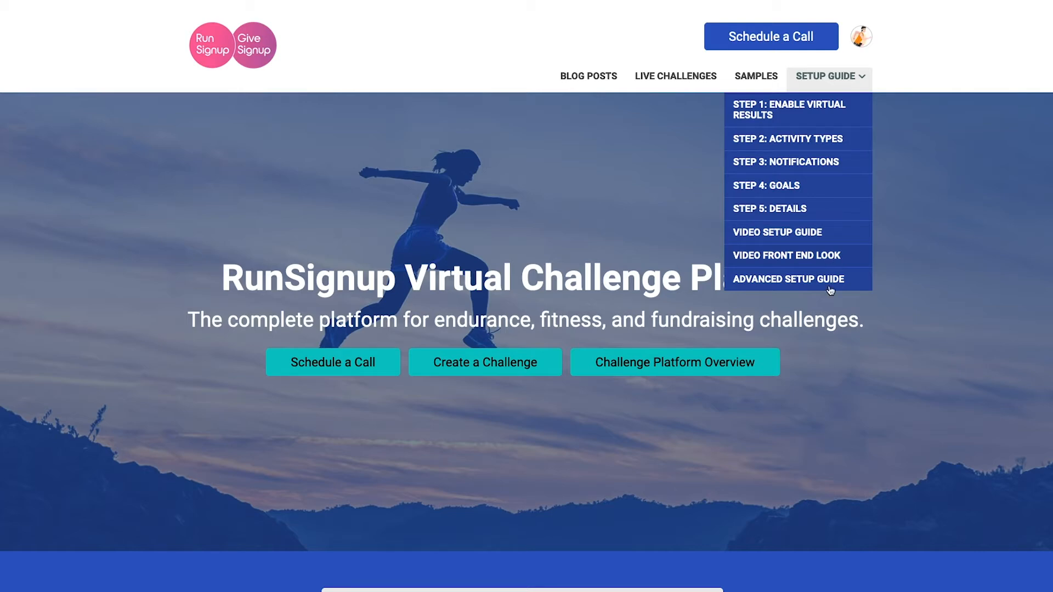
left_click(796, 278)
scroll(296, 359, "down", 3)
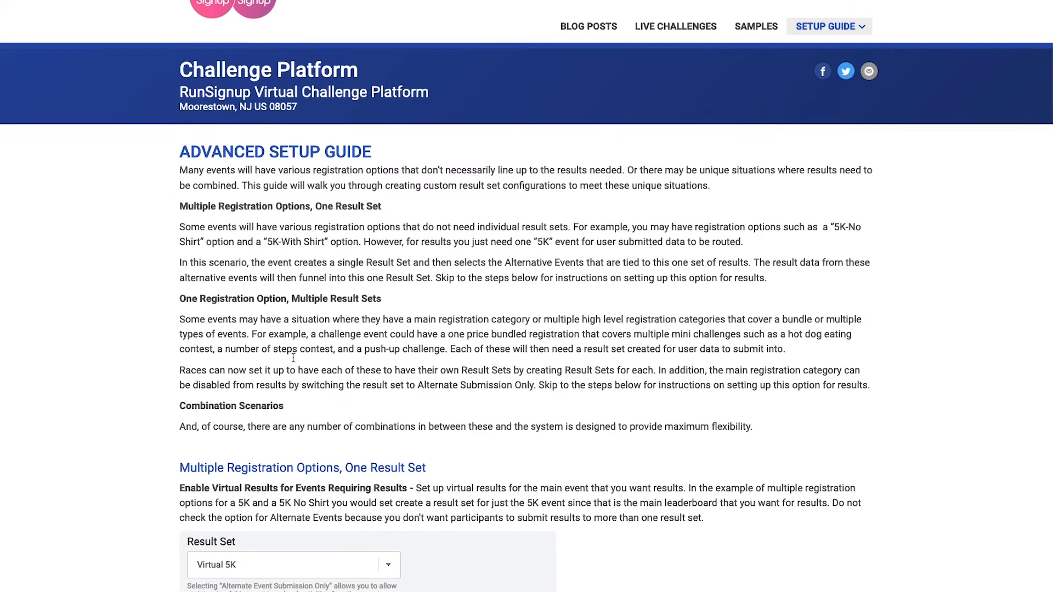
scroll(299, 355, "down", 12)
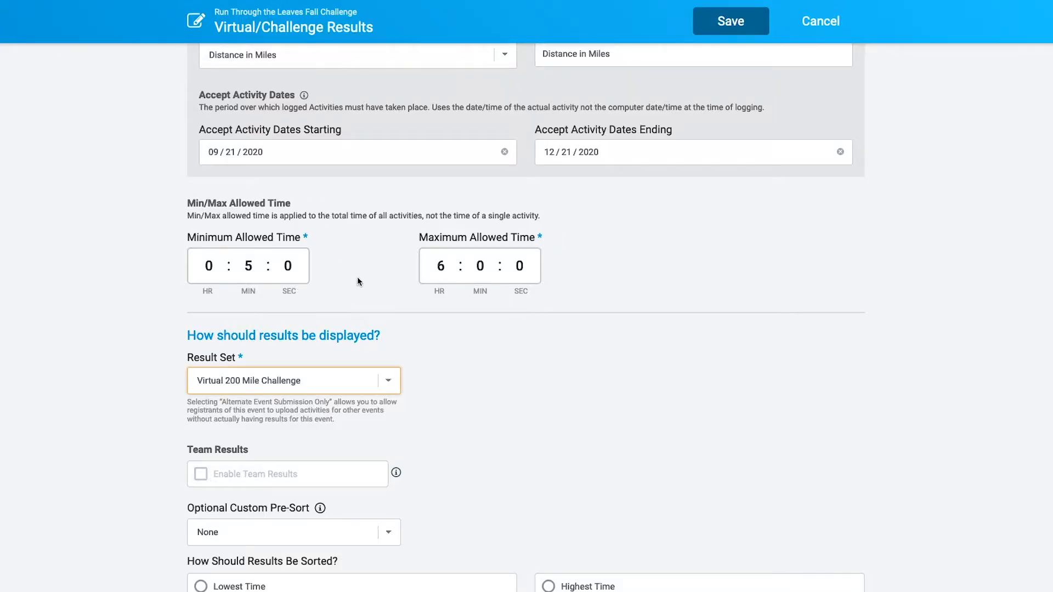
Keep the results sorted by Greatest Distance/Tally with Time Tie-Breaker and save the virtual result settings.
scroll(416, 345, "down", 2)
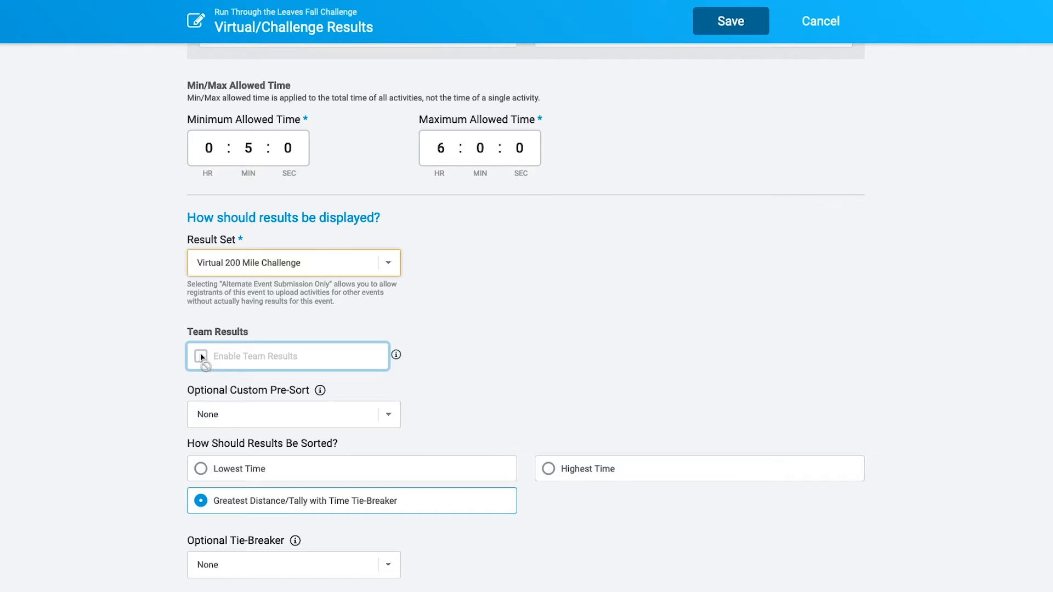
scroll(199, 354, "down", 1)
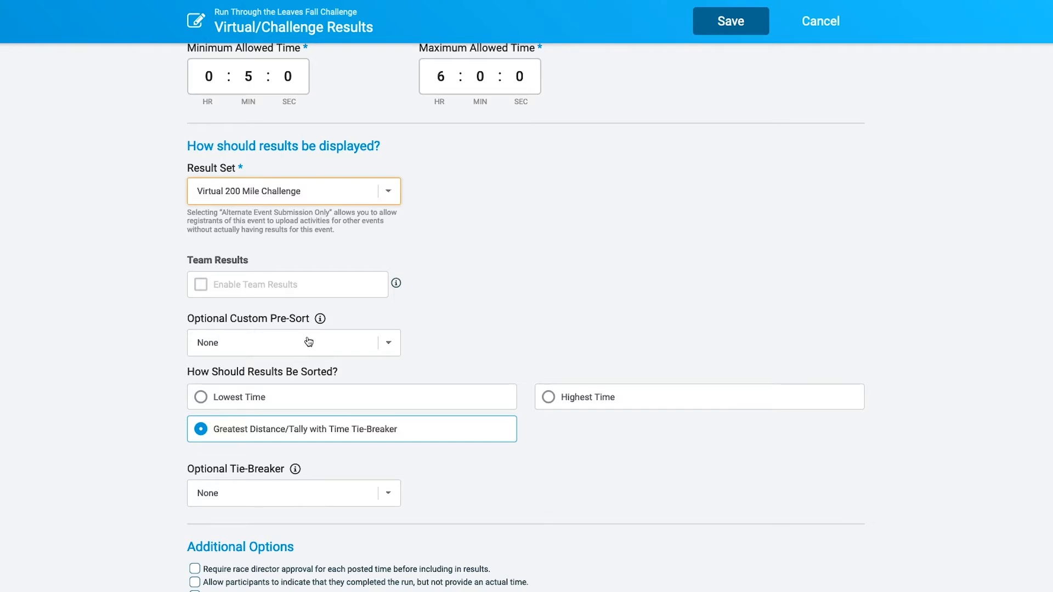
left_click(315, 436)
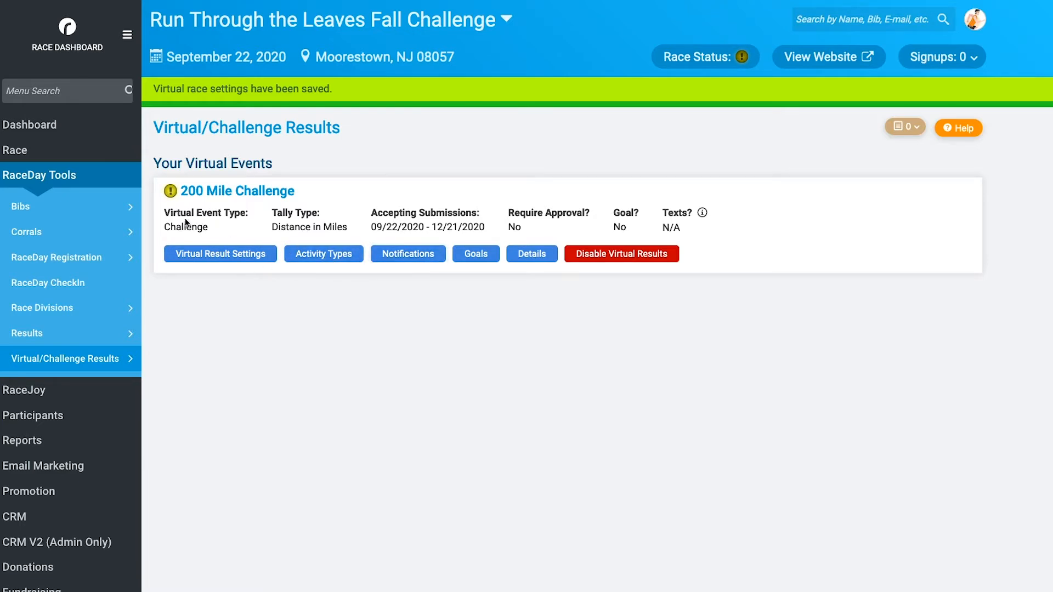
Review the 200 Mile Challenge's summary, and add a blank entry in its activity types.
left_click_drag(164, 213, 483, 215)
left_click(426, 227)
mouse_move(170, 194)
left_click(320, 253)
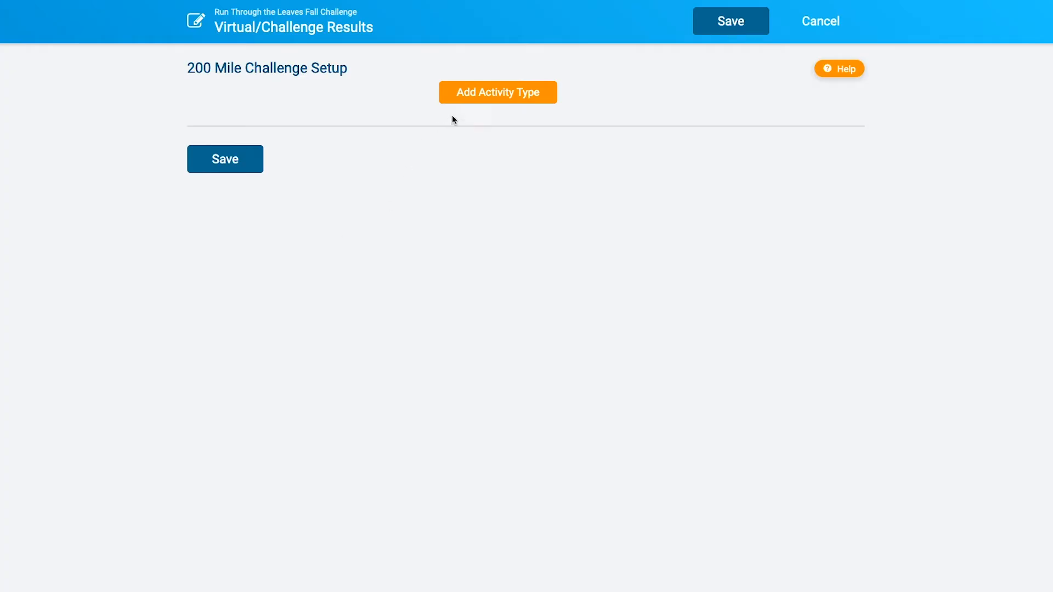
left_click(492, 99)
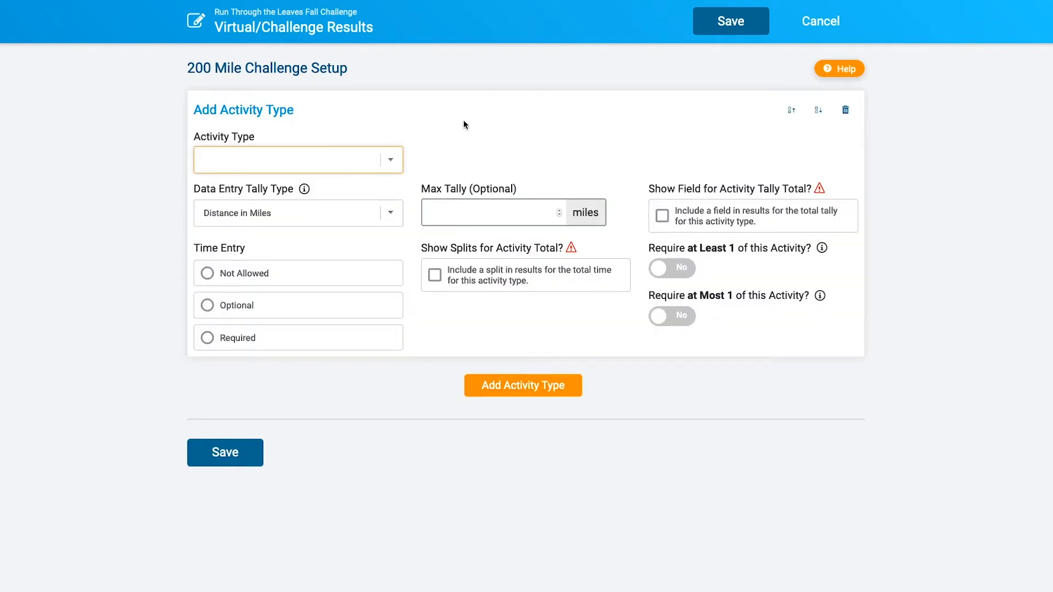
Try a Run activity type together with a second activity type, and discard both choices.
left_click(349, 160)
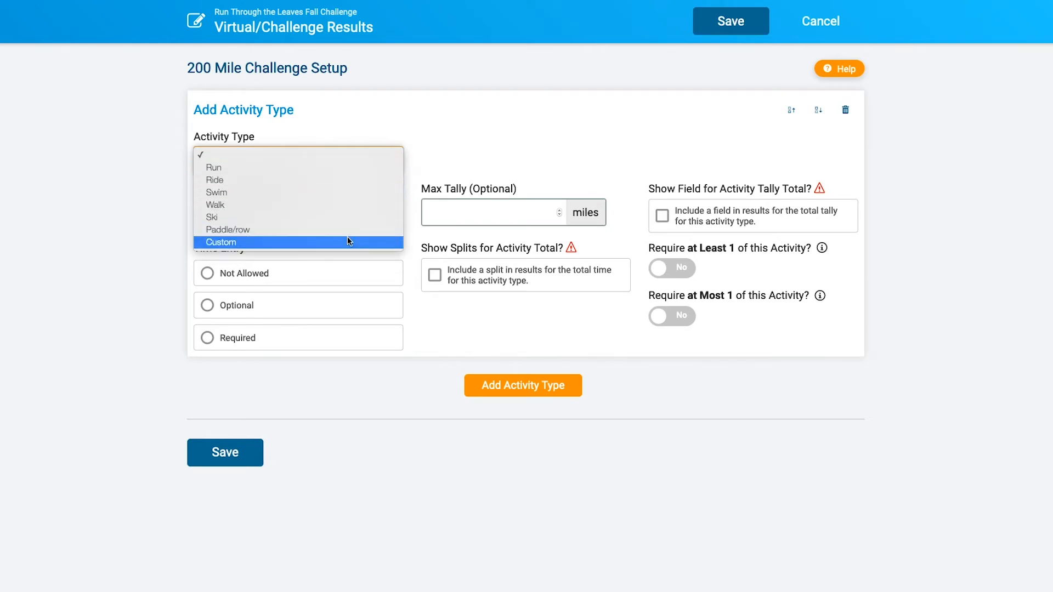
left_click(360, 173)
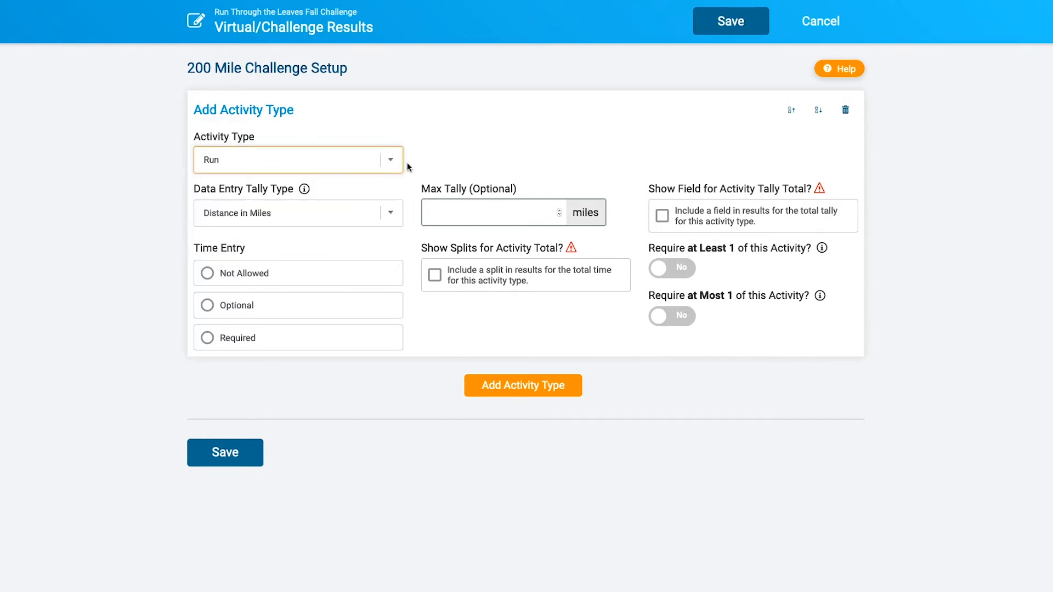
left_click(500, 384)
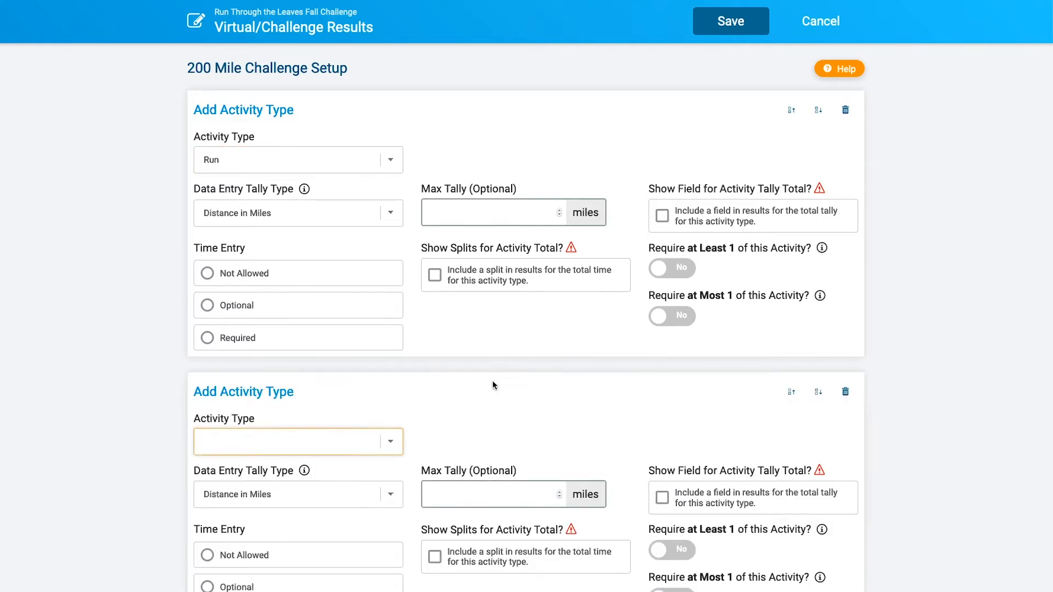
left_click(342, 442)
left_click(322, 483)
left_click(844, 392)
left_click(239, 156)
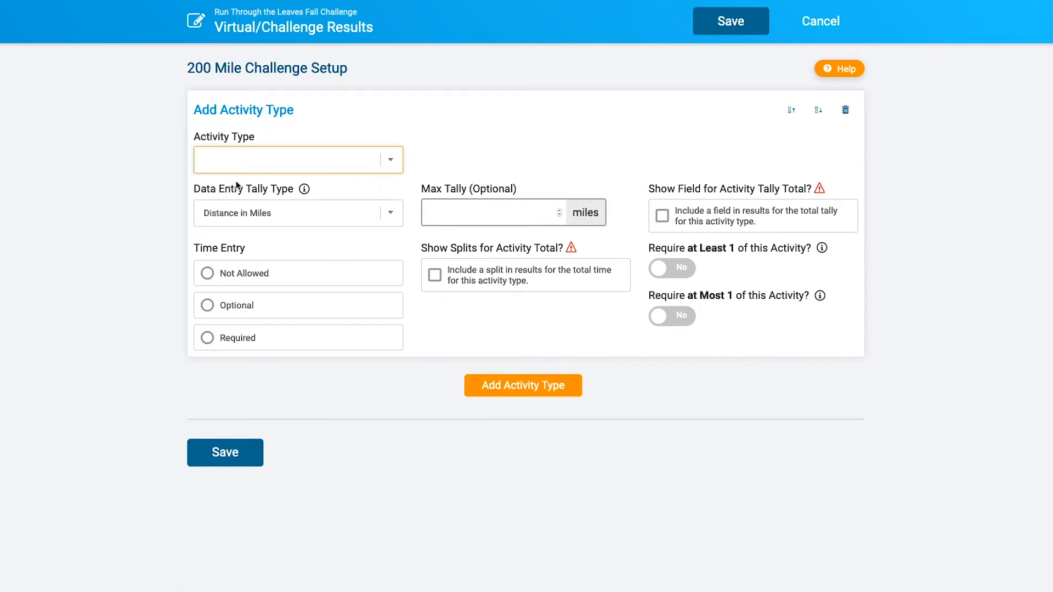
Make the activity type Custom and name it run/walk.
left_click(239, 167)
left_click(235, 239)
left_click(470, 168)
type("run/walk")
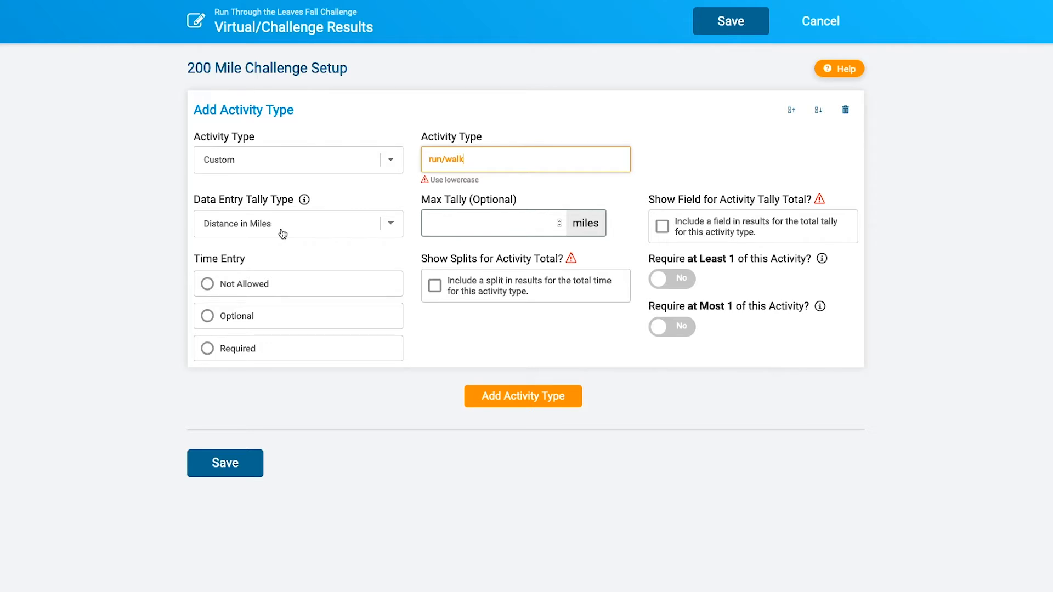
Try a maximum tally of 200 miles for the run/walk activity, and clear the value.
left_click(504, 223)
type("200")
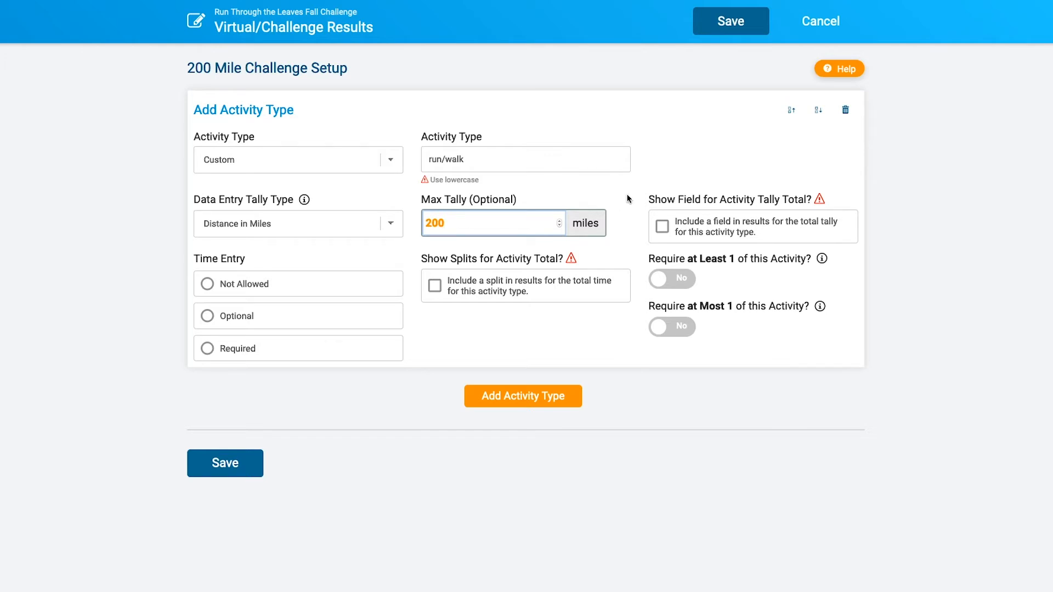
left_click(666, 164)
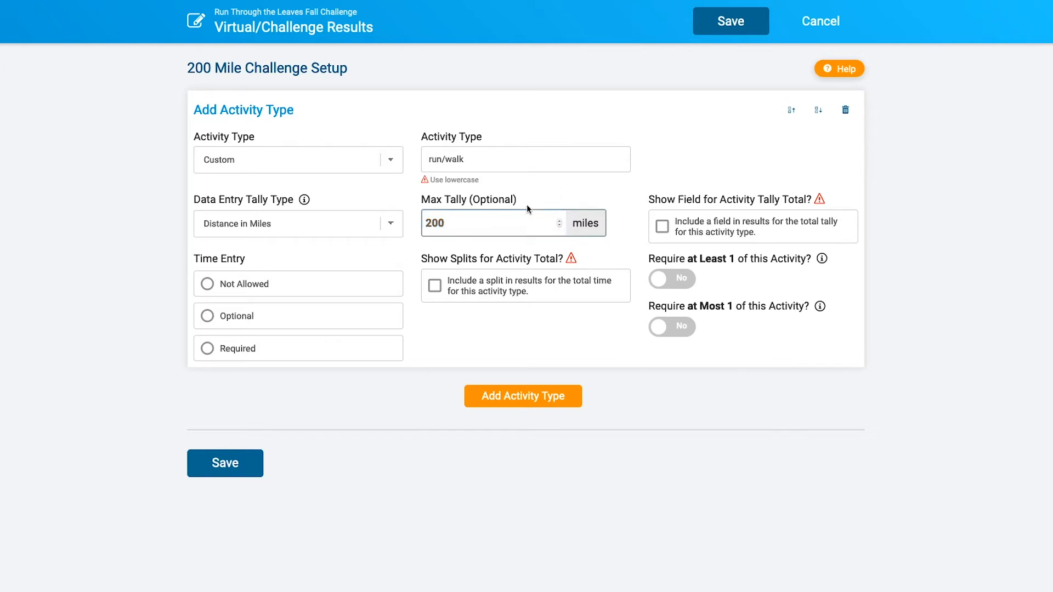
double_click(463, 224)
key("BackSpace")
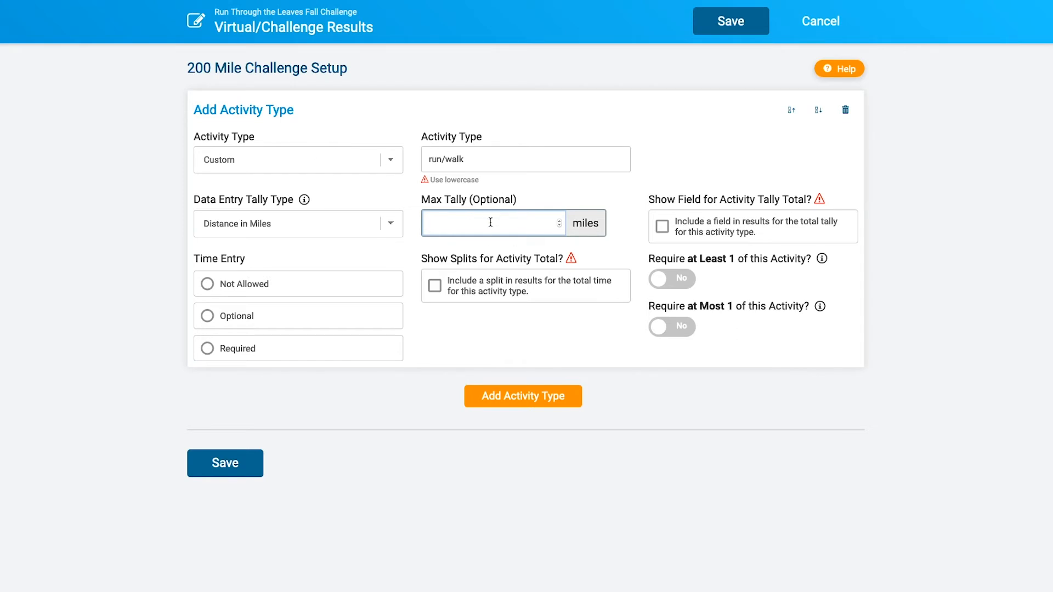
Make time entry Optional for the run/walk activity and save the activity types.
left_click(270, 314)
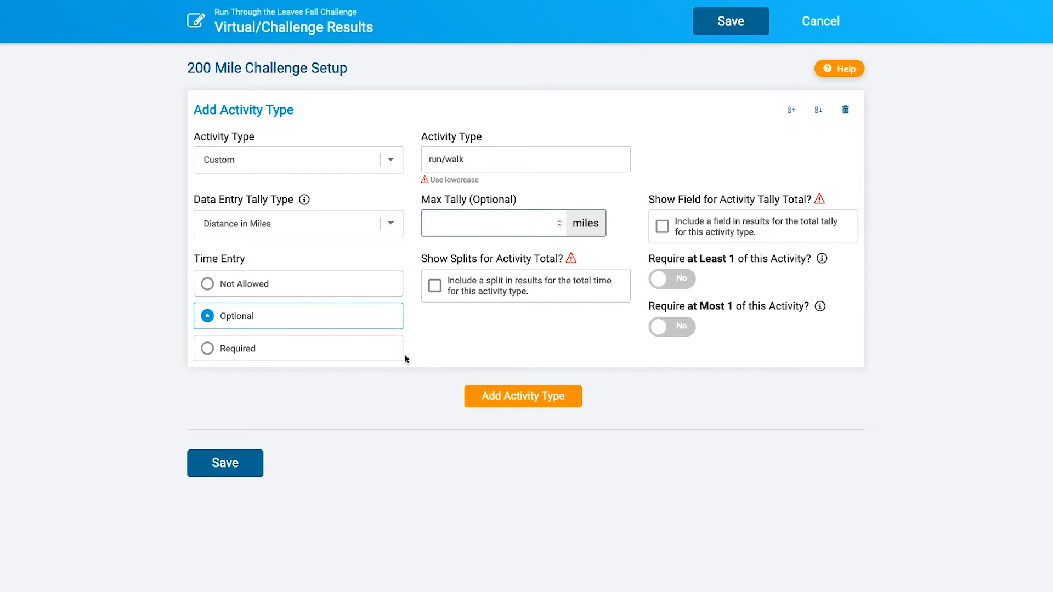
left_click(230, 466)
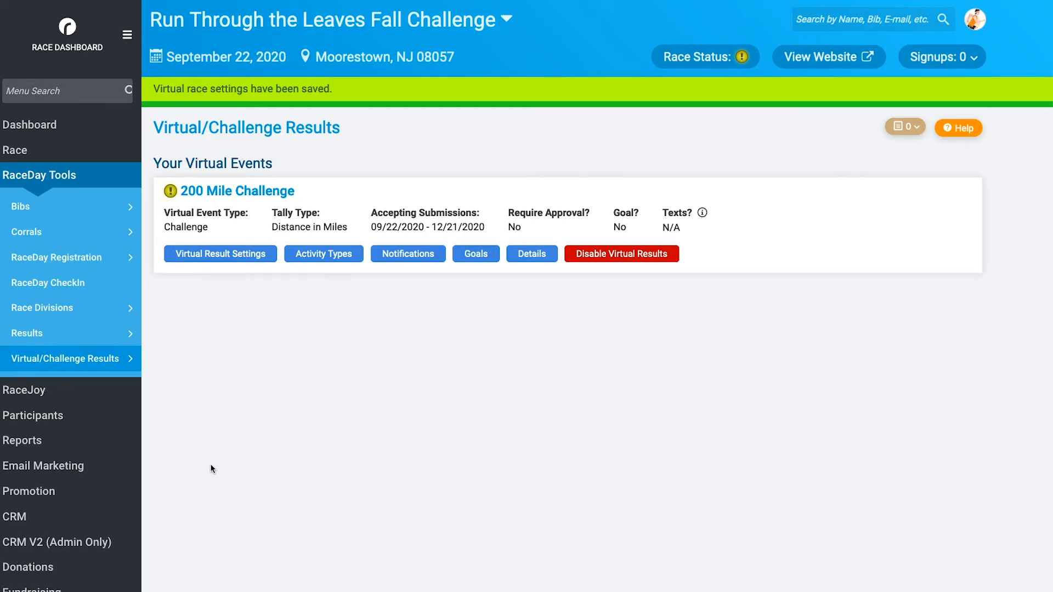
Open the 200 Mile Challenge's notifications and review the text messaging and Virtual Race Details Page options.
left_click(421, 255)
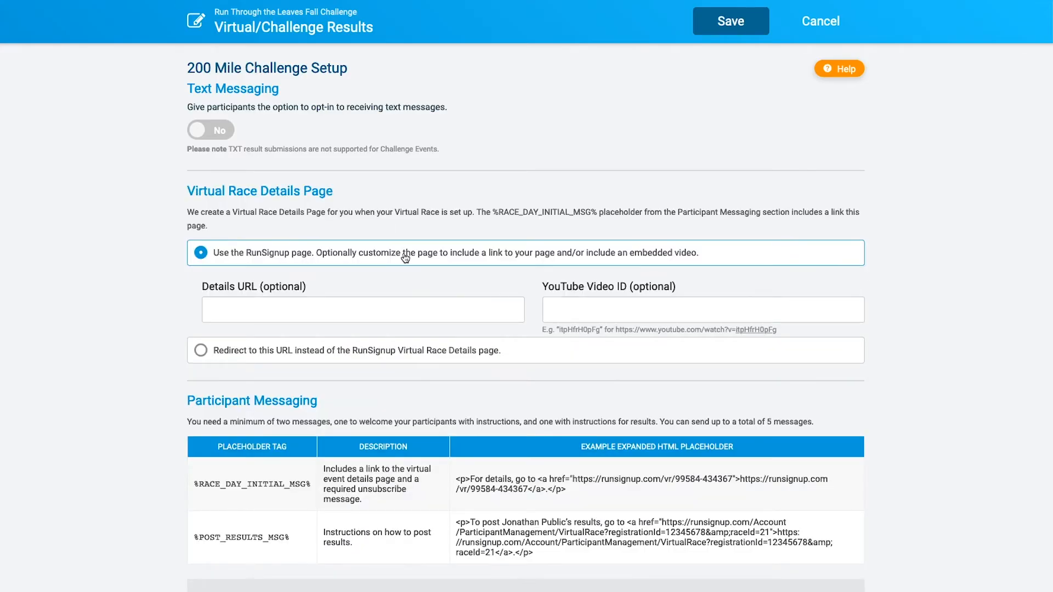
left_click(405, 258)
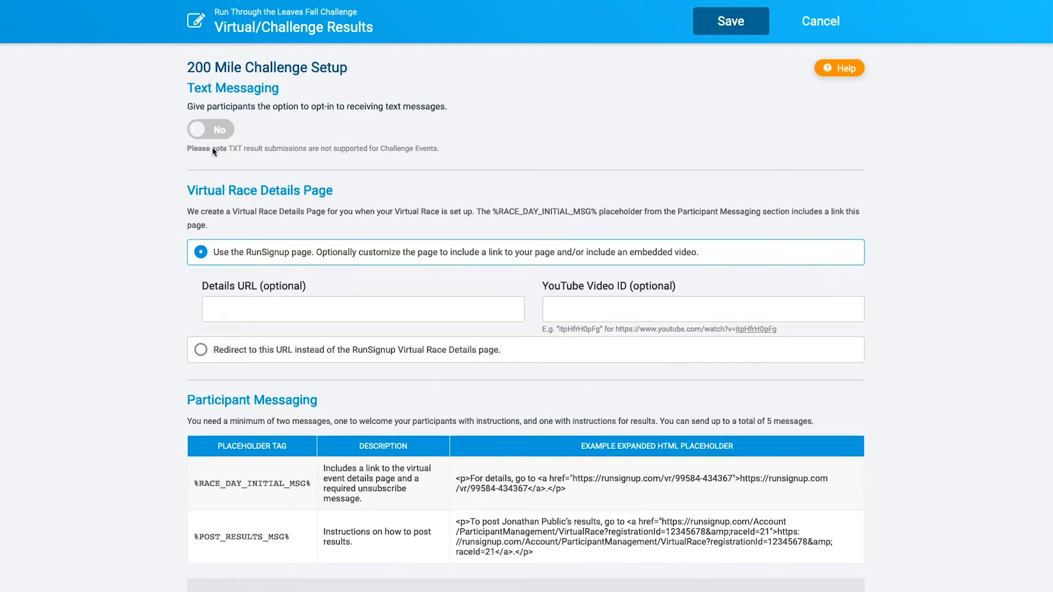
scroll(213, 151, "down", 3)
scroll(213, 152, "down", 1)
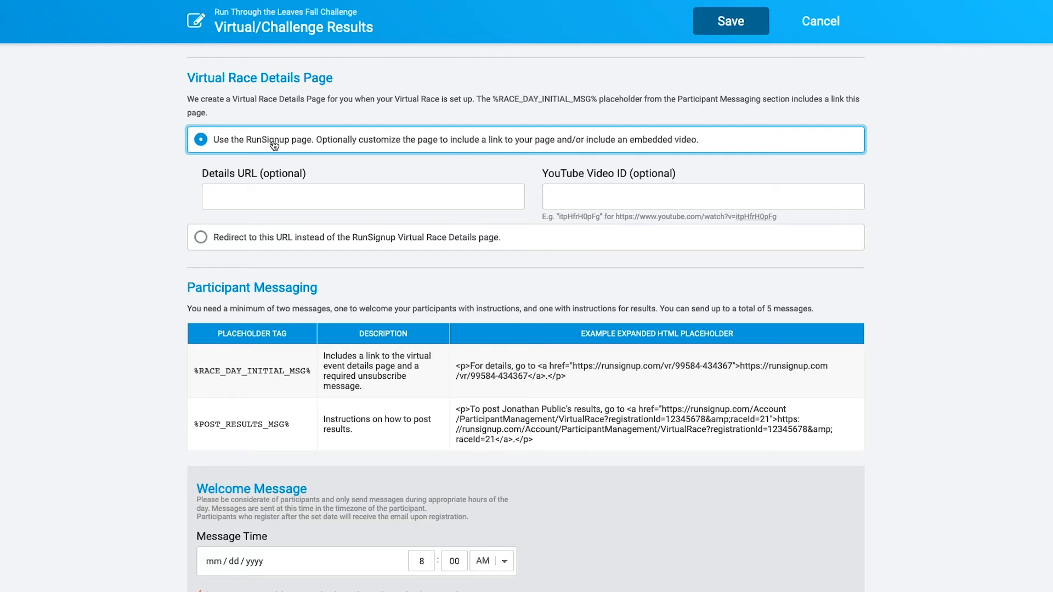
Try redirecting the Virtual Race Details Page to another URL, and return to using the RunSignup page.
left_click(285, 198)
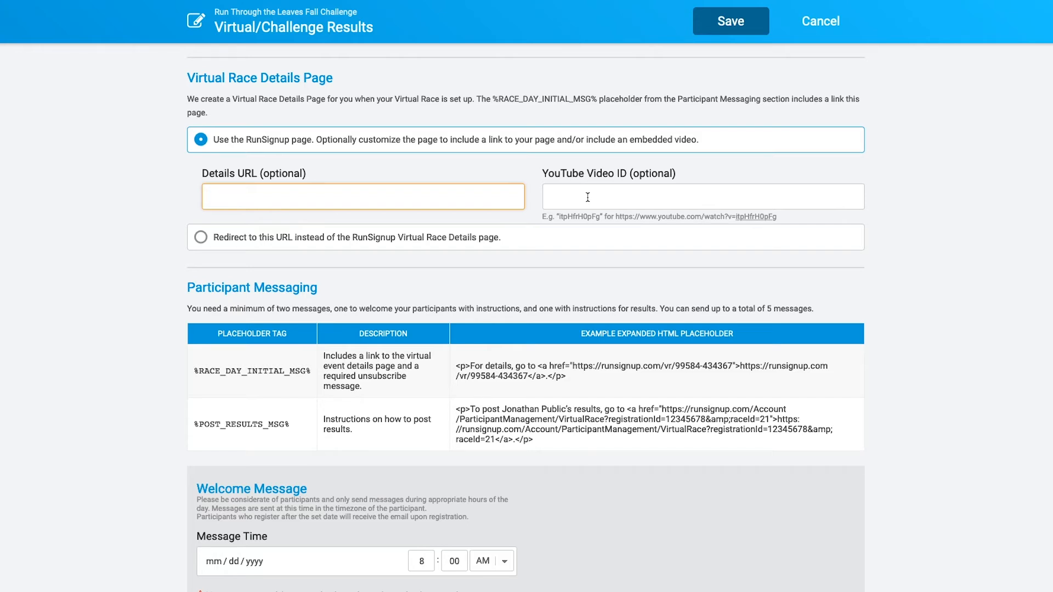
left_click(432, 243)
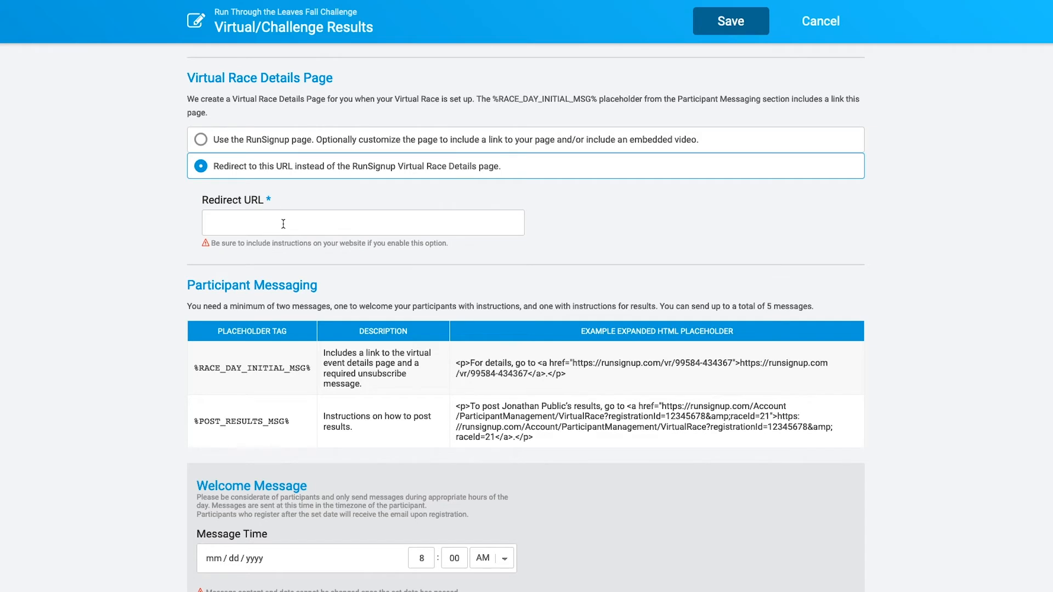
left_click(223, 147)
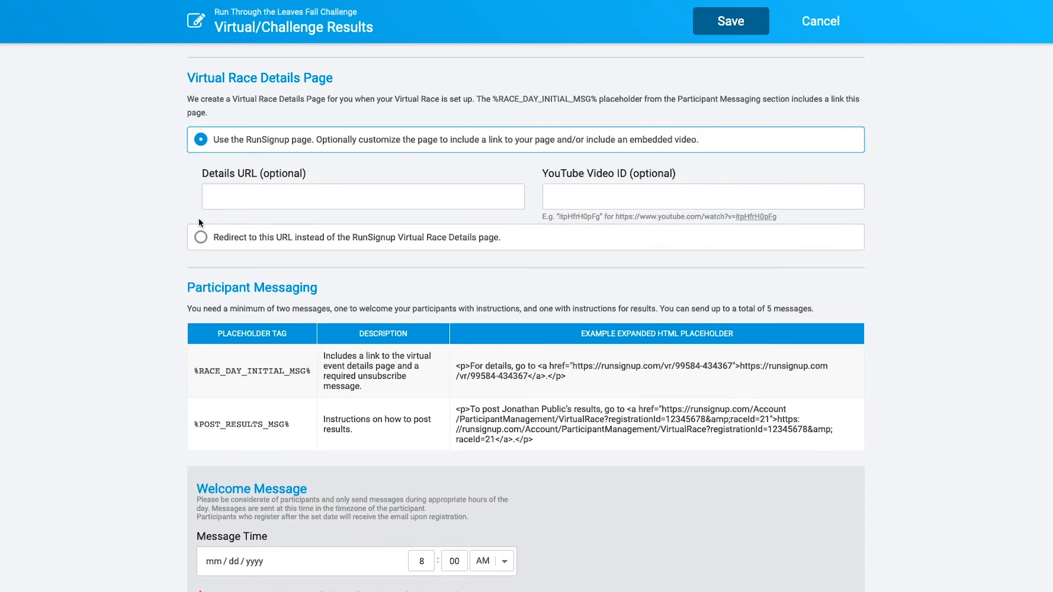
Set the Welcome Message date to 09/22/2020 in the participant messaging section.
scroll(163, 220, "down", 3)
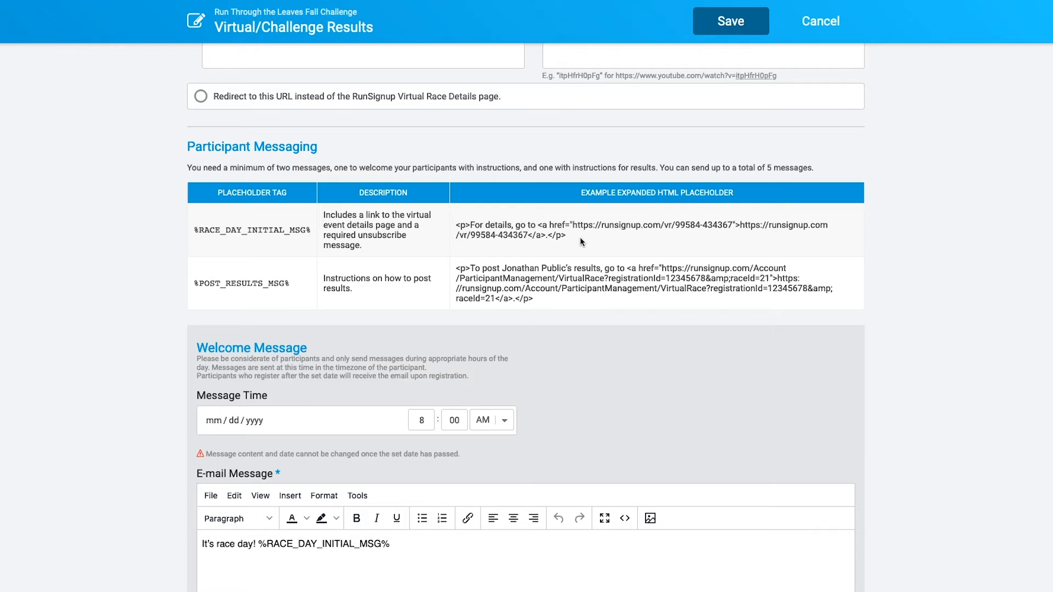
scroll(580, 241, "down", 3)
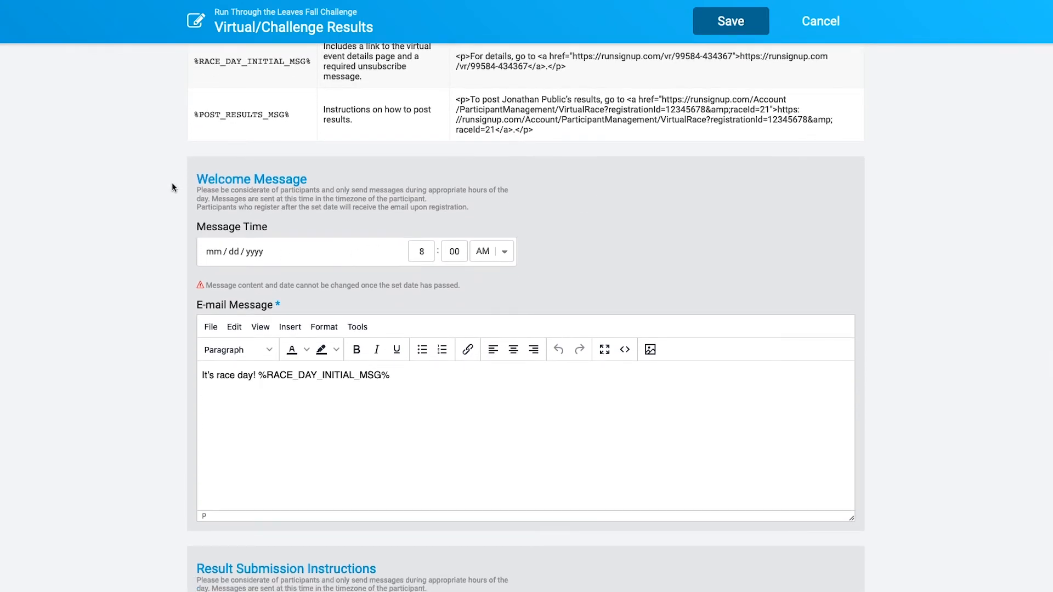
left_click(216, 252)
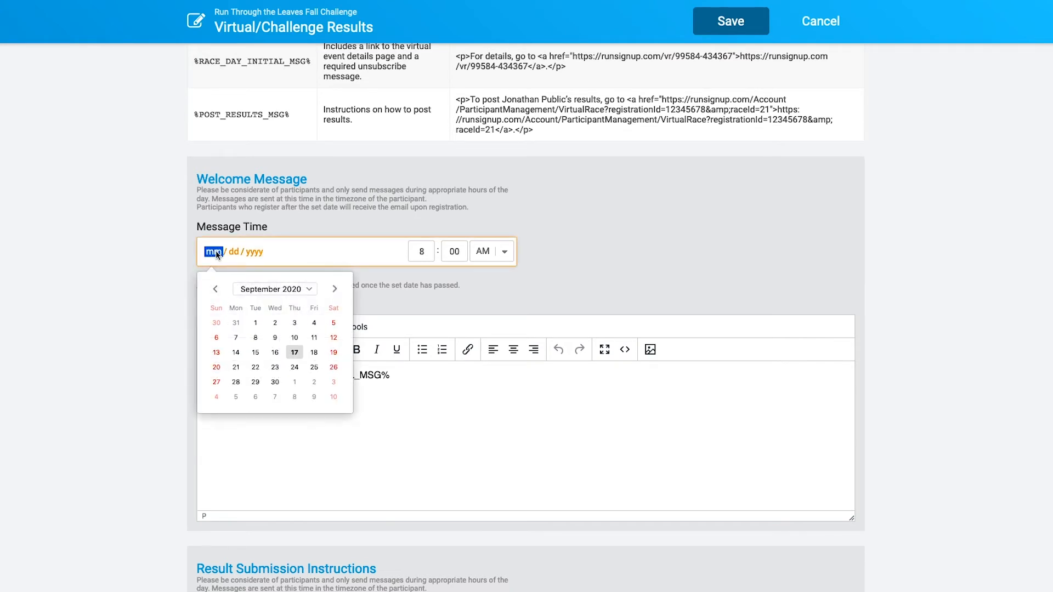
type("09 / 22 / 2020")
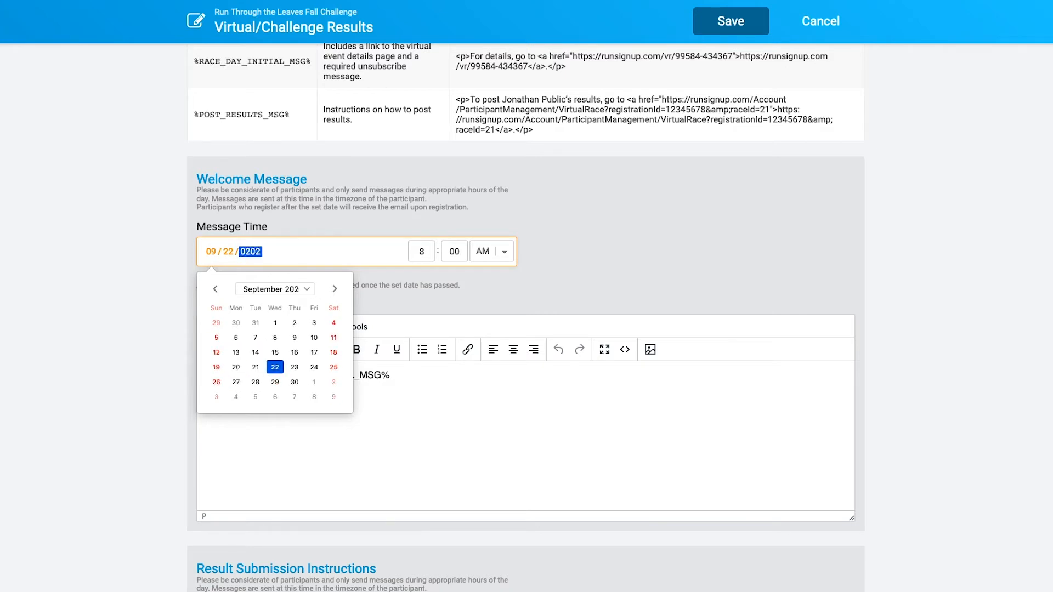
left_click(115, 259)
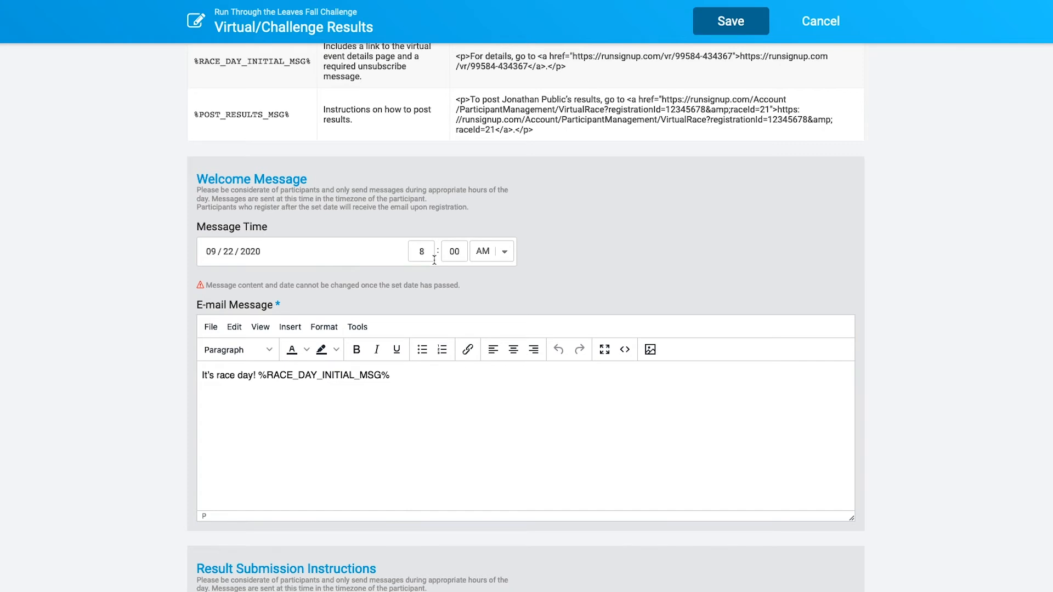
Replace "It's race day" with "Let the challenge begin" in the Welcome Message e-mail, keeping the exclamation mark and placeholder.
scroll(434, 260, "down", 1)
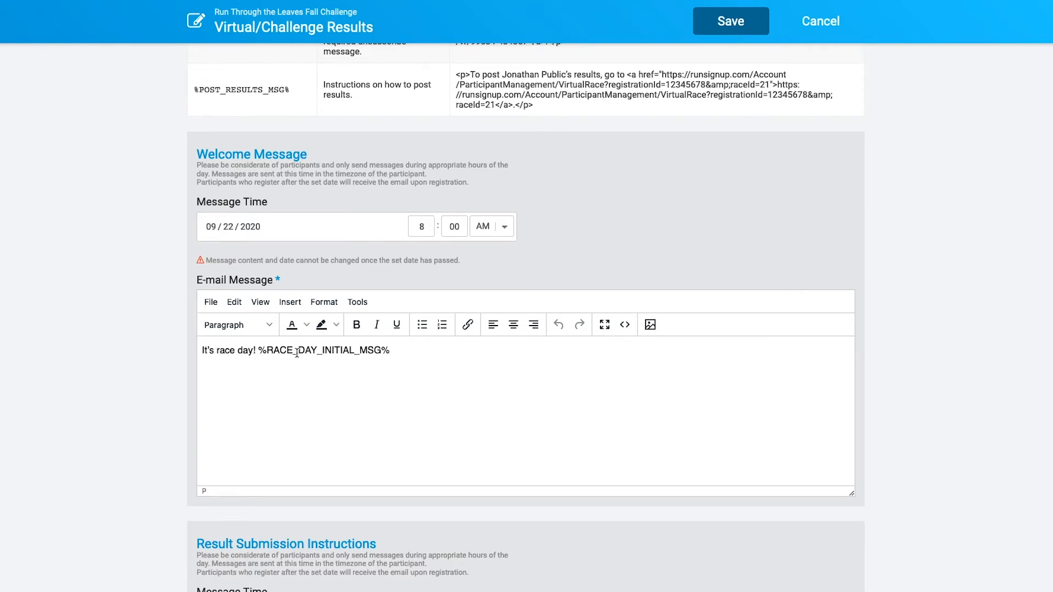
double_click(227, 352)
left_click_drag(254, 350, 172, 350)
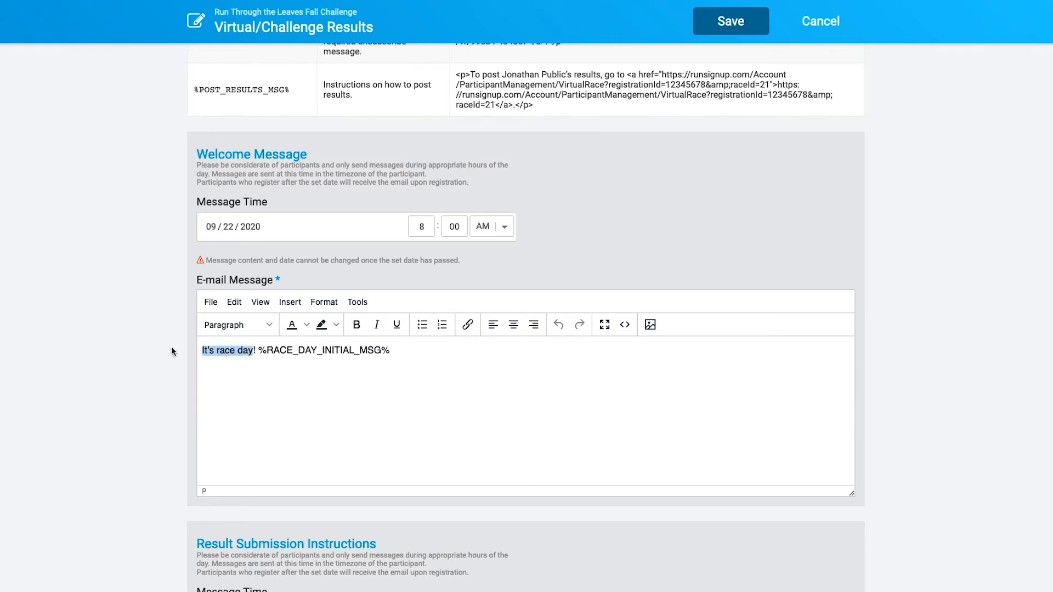
type("Let the ")
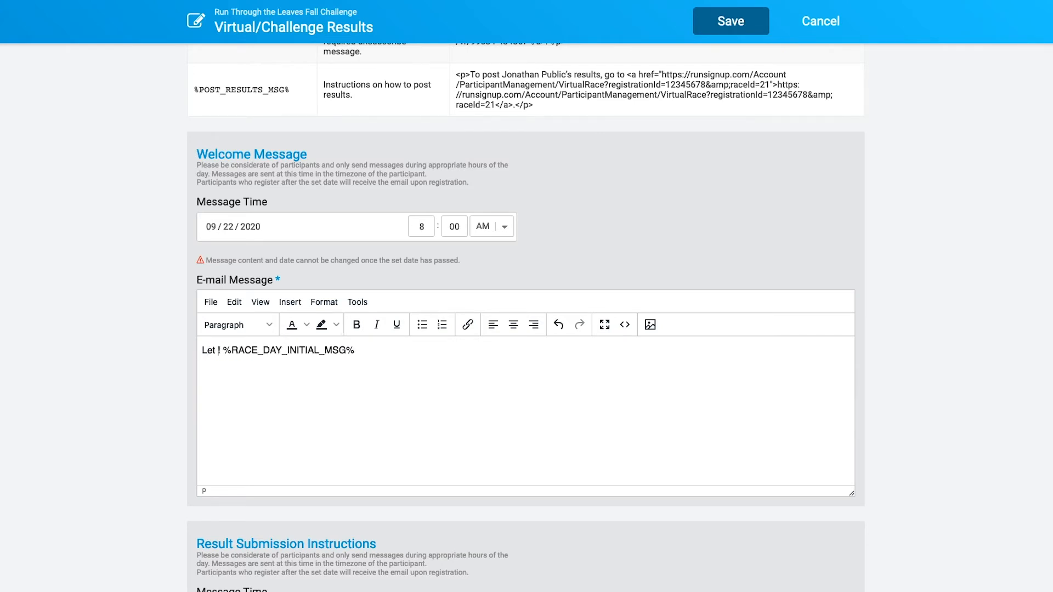
type("challenge befin")
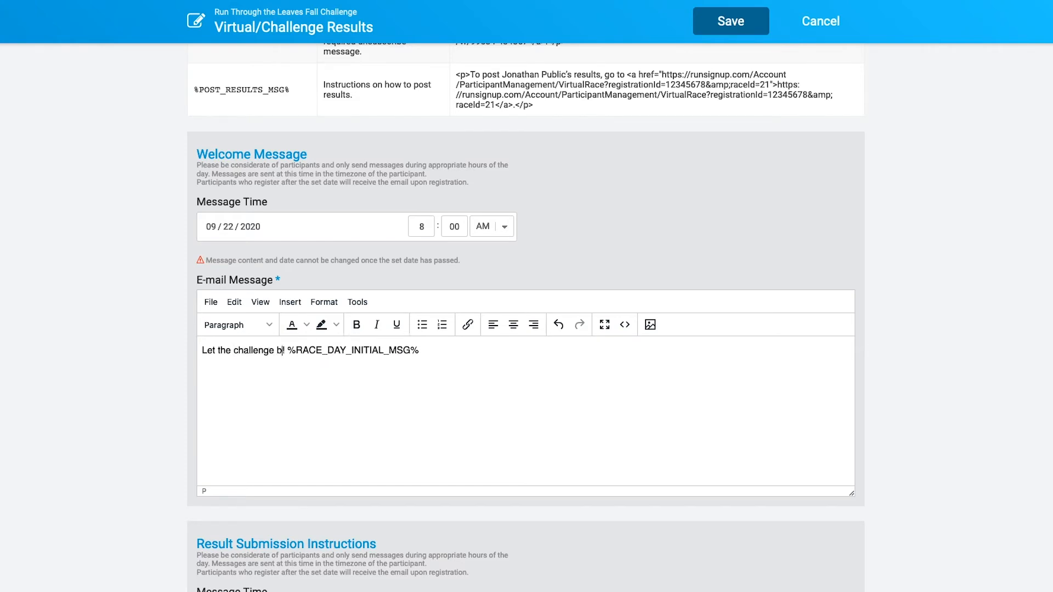
key("BackSpace")
key("BackSpace")
key("BackSpace")
type("gin")
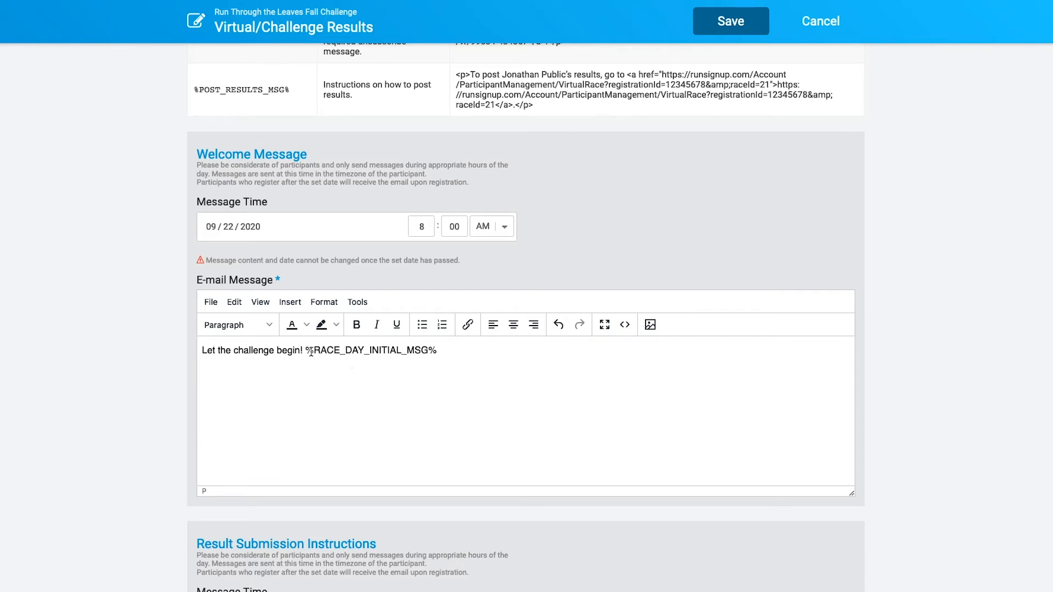
Review the %RACE_DAY_INITIAL_MSG% placeholder in the welcome e-mail and its expanded HTML example in the placeholder table.
left_click_drag(305, 351, 444, 351)
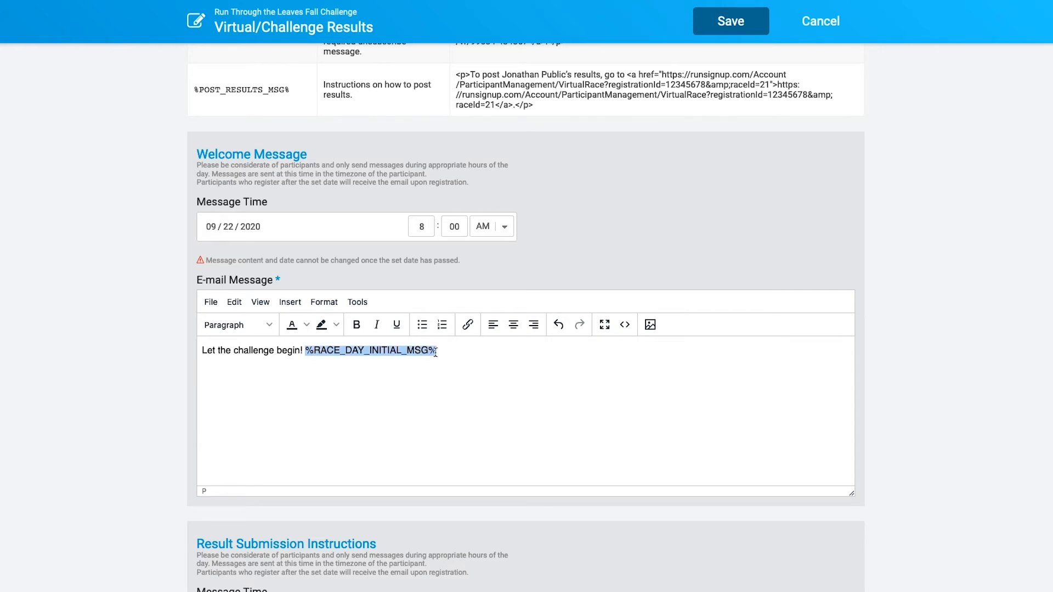
left_click(477, 358)
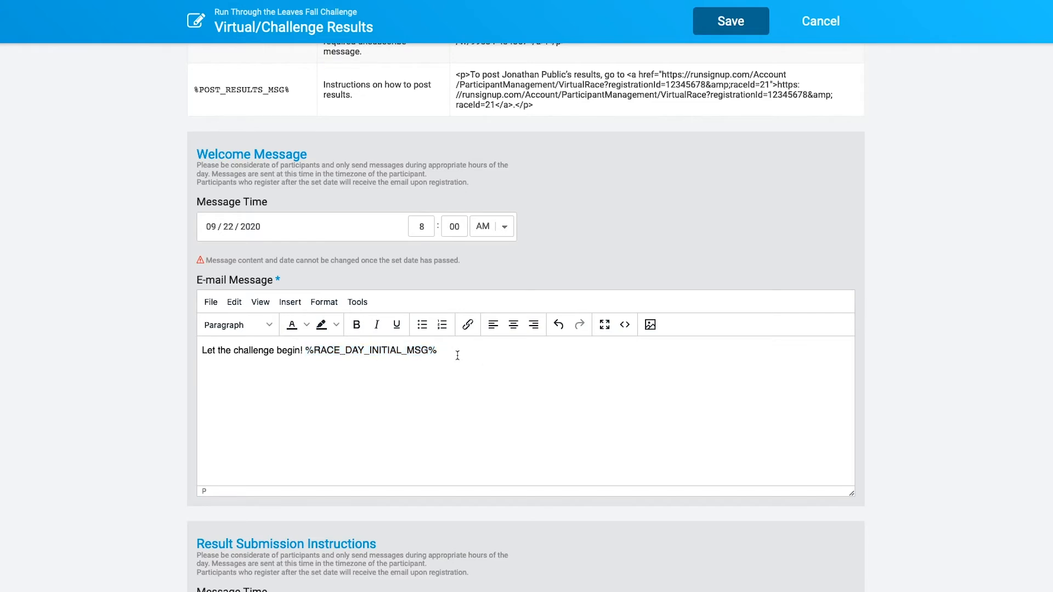
left_click(303, 350)
scroll(434, 351, "up", 2)
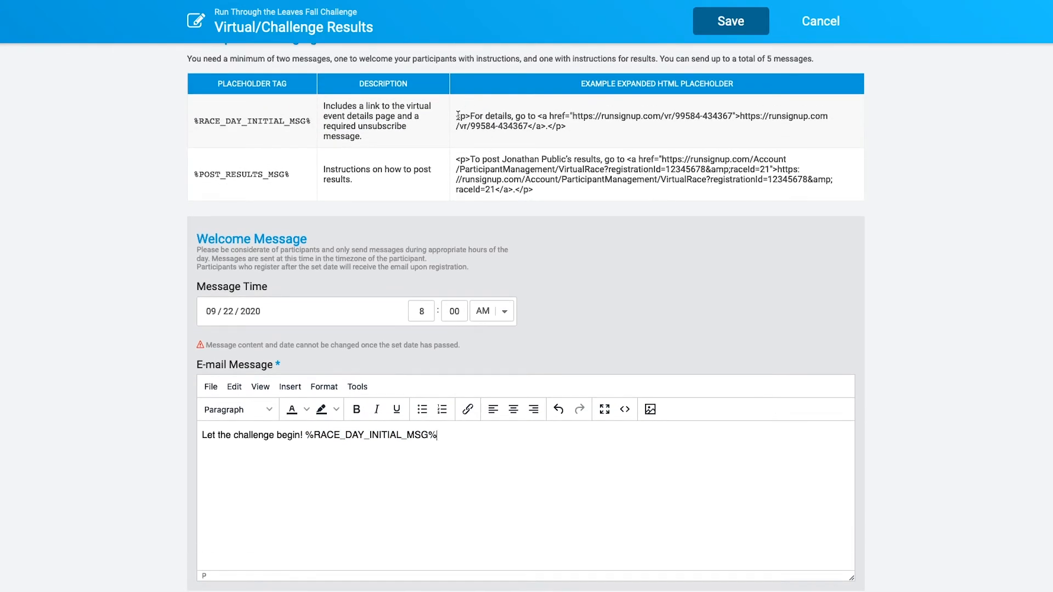
left_click_drag(458, 116, 568, 131)
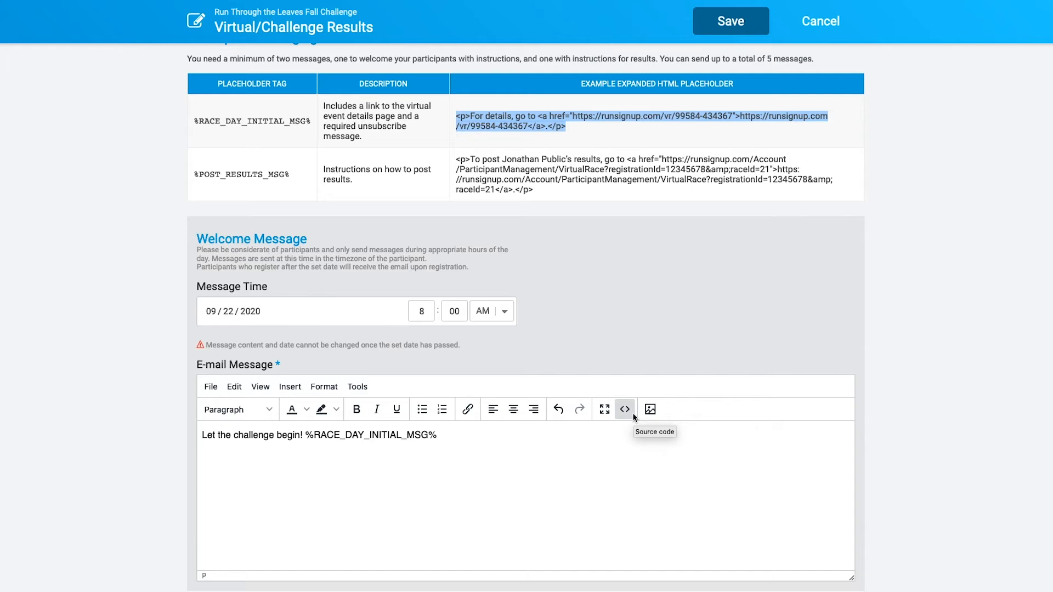
left_click(629, 341)
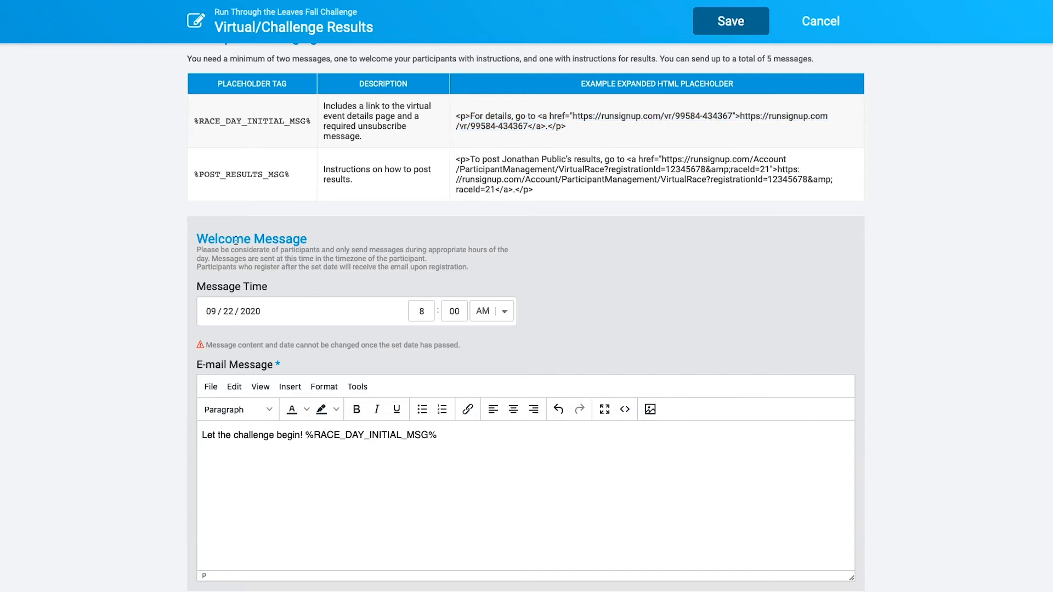
Set the Result Submission Instructions message date to 09/22/2020.
scroll(285, 252, "down", 6)
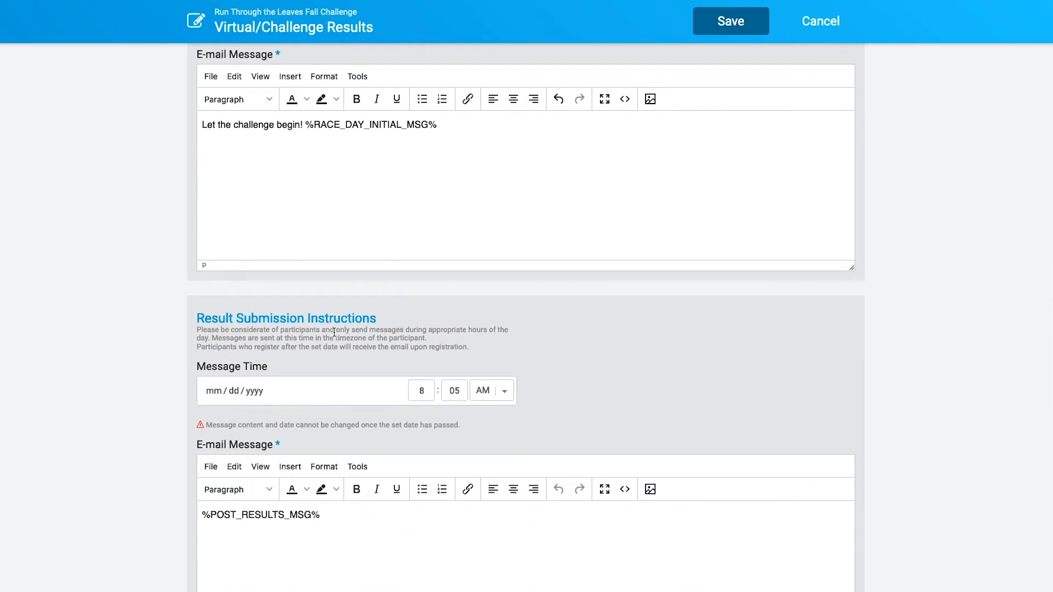
scroll(335, 336, "down", 1)
left_click(215, 340)
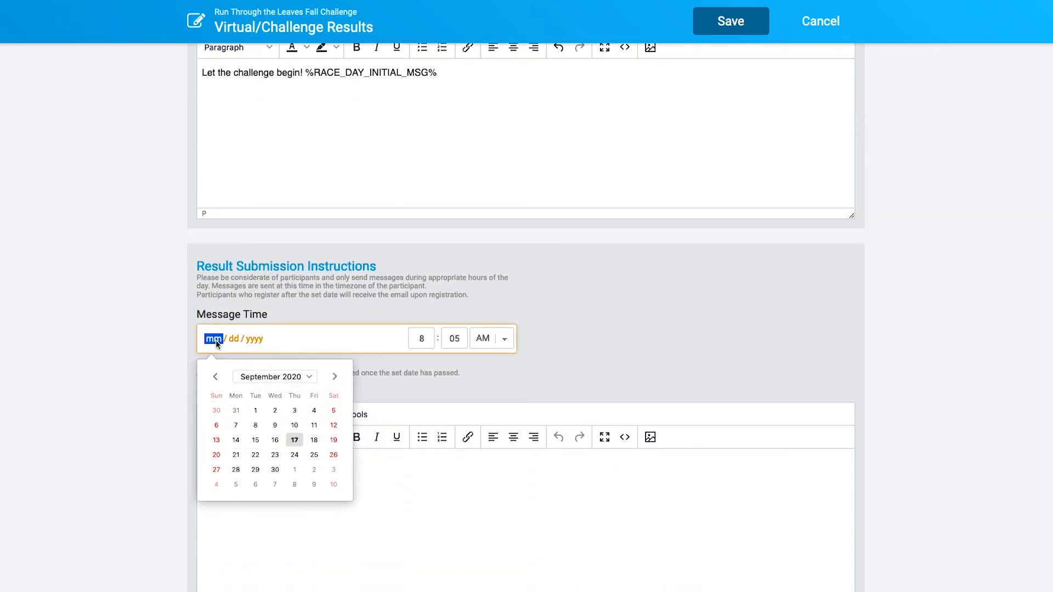
left_click(256, 454)
scroll(258, 455, "up", 2)
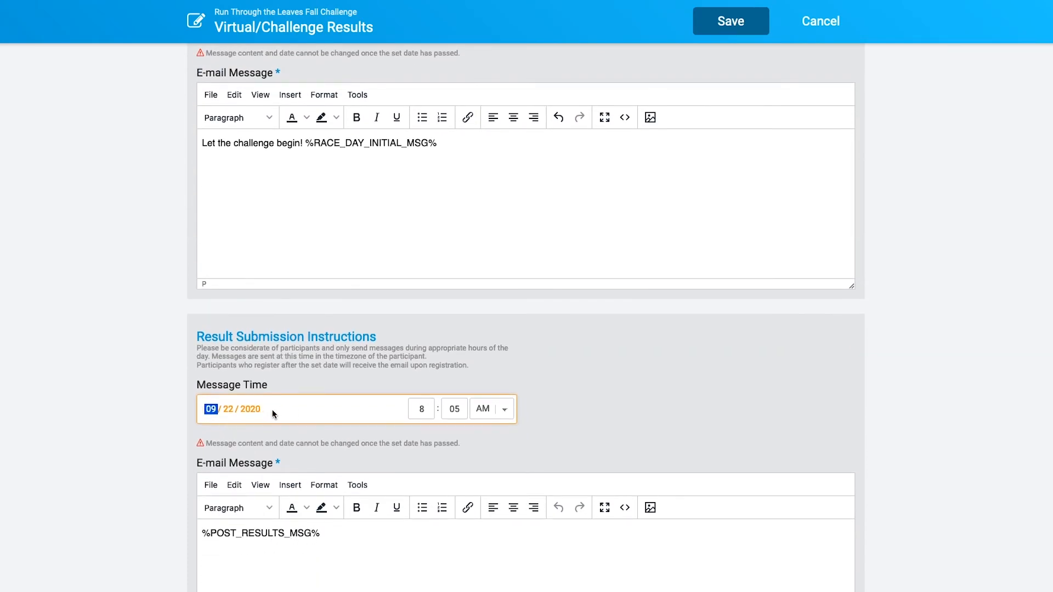
Review the %POST_RESULTS_MSG% placeholder and its expanded example, and compare the send times of the welcome and result submission messages.
scroll(320, 436, "down", 1)
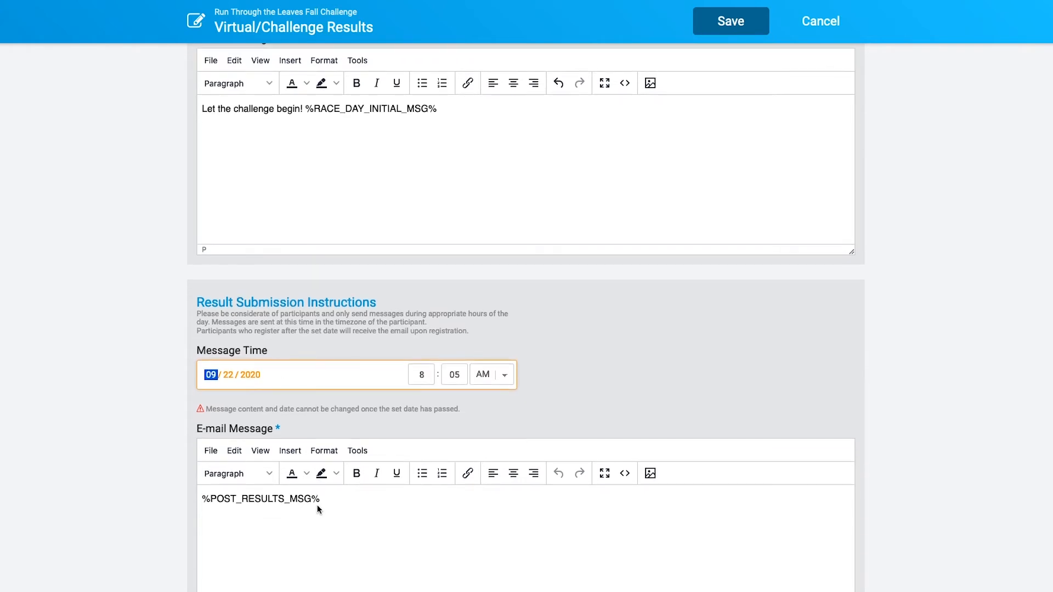
left_click_drag(322, 497, 194, 497)
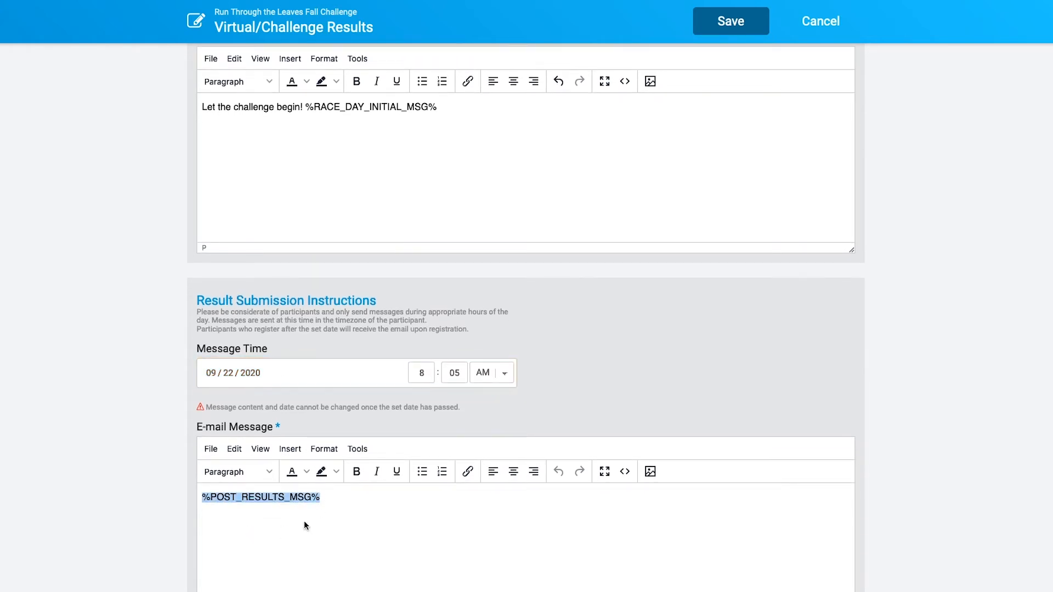
left_click(359, 506)
scroll(380, 496, "up", 7)
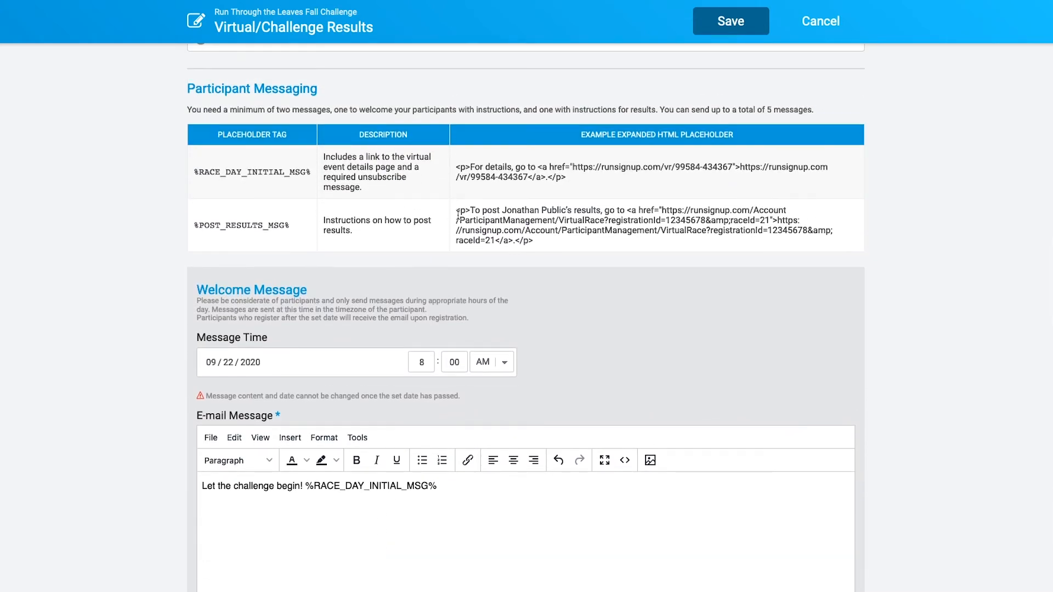
left_click_drag(456, 210, 625, 244)
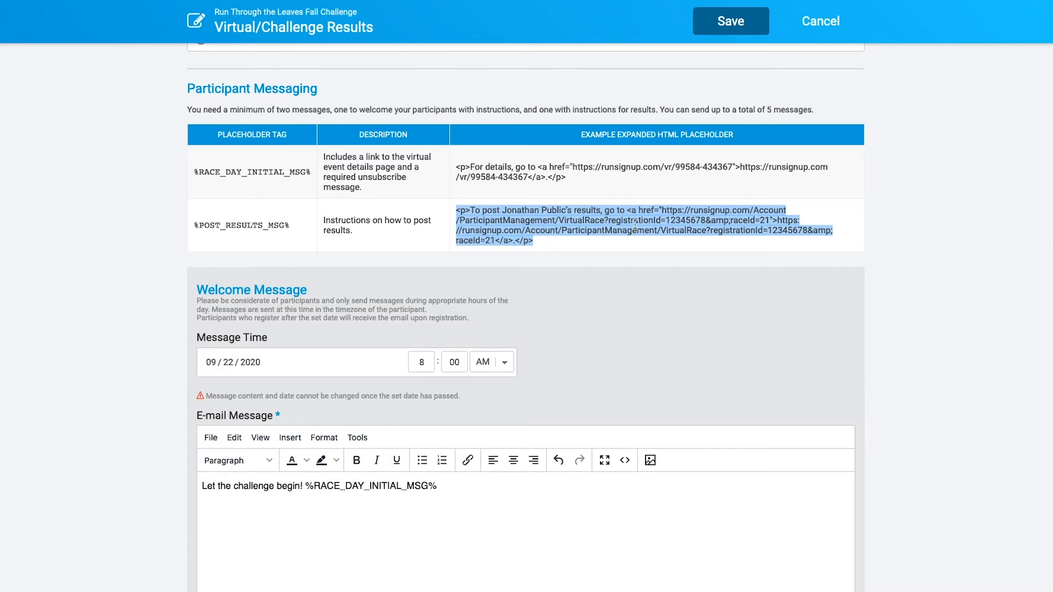
left_click(443, 263)
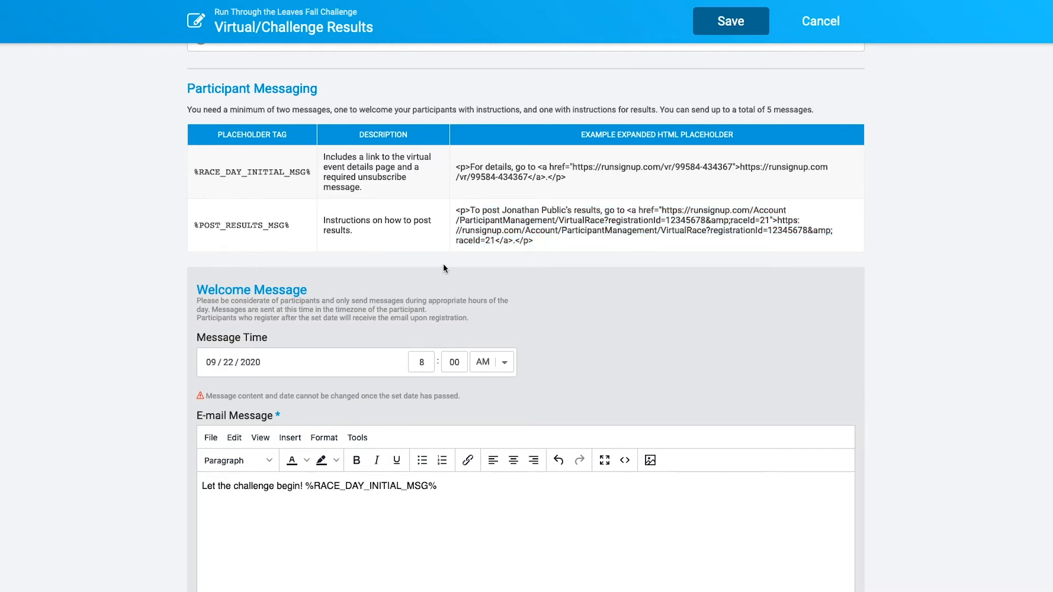
scroll(443, 265, "down", 8)
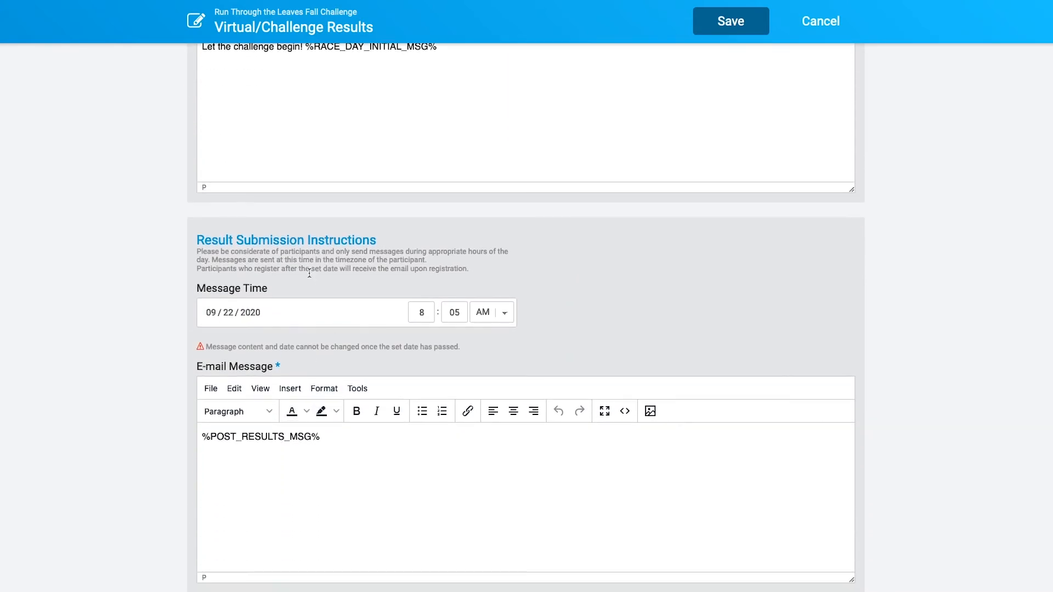
scroll(308, 274, "up", 4)
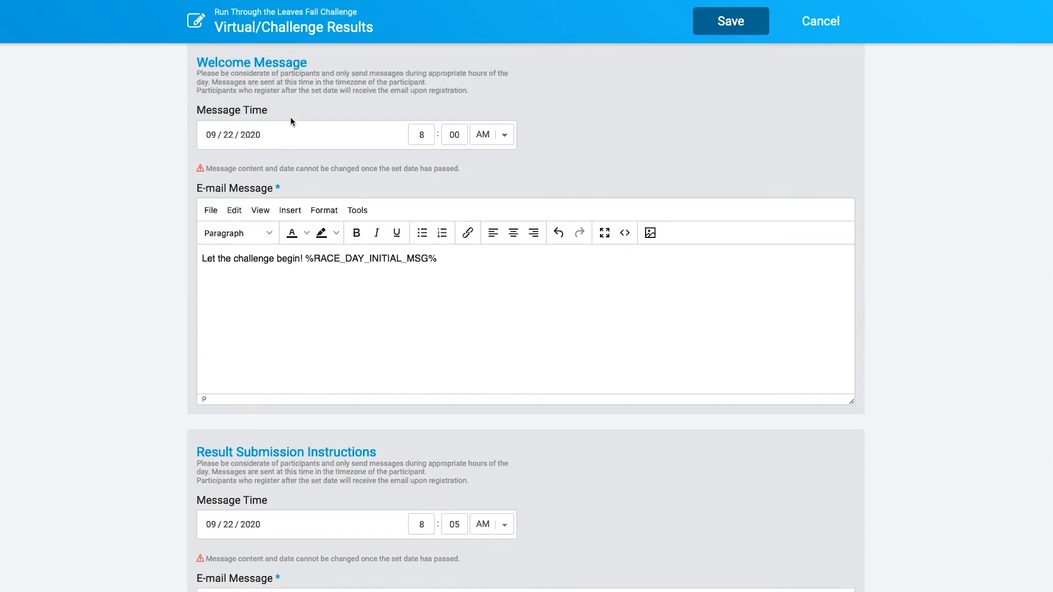
scroll(344, 458, "down", 1)
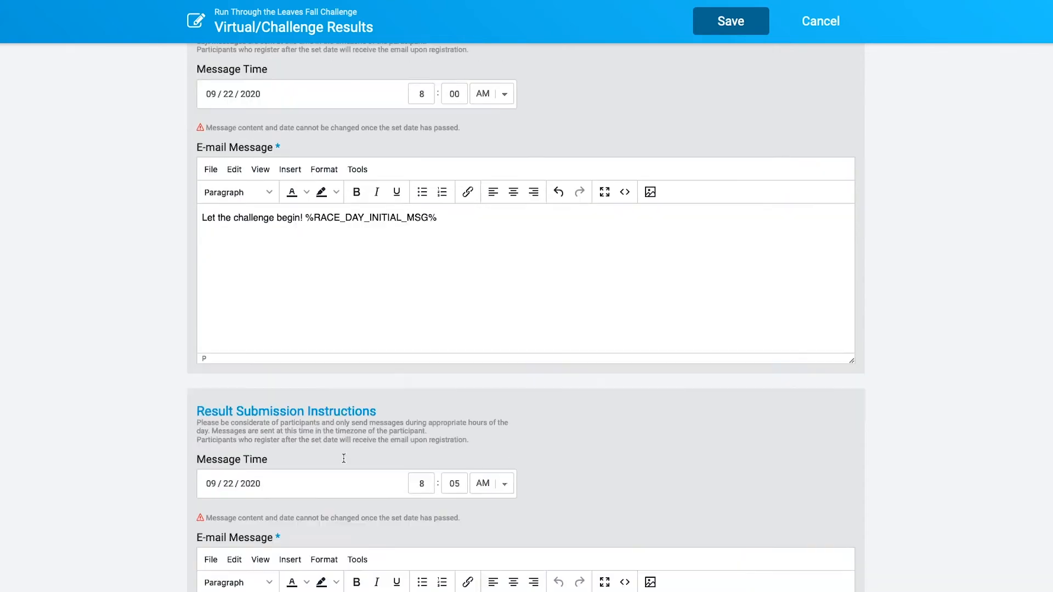
Set the Reminder #1 message date to 10/26/2020.
scroll(344, 458, "down", 11)
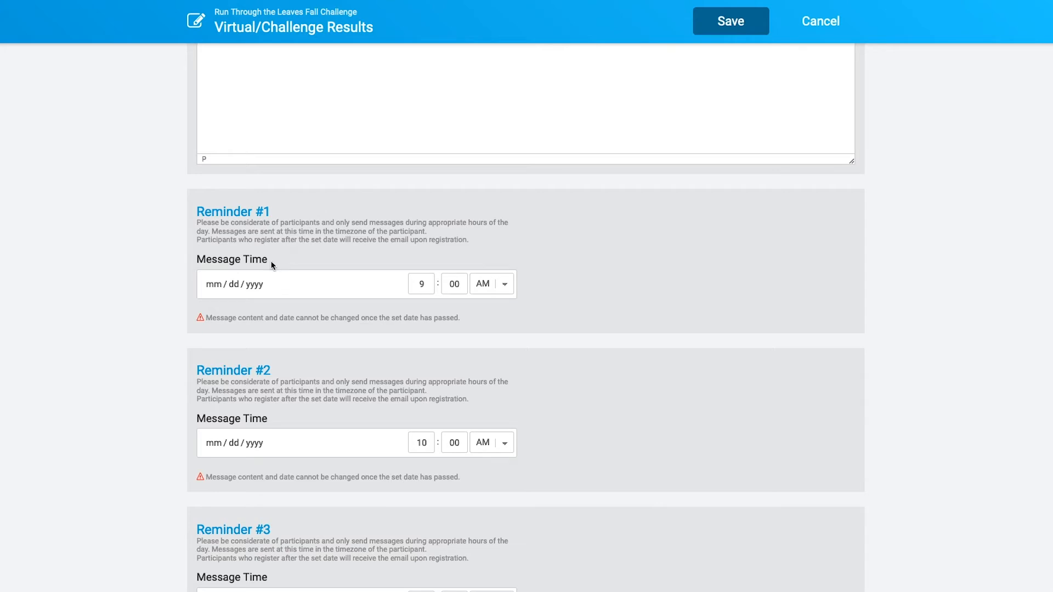
left_click(213, 285)
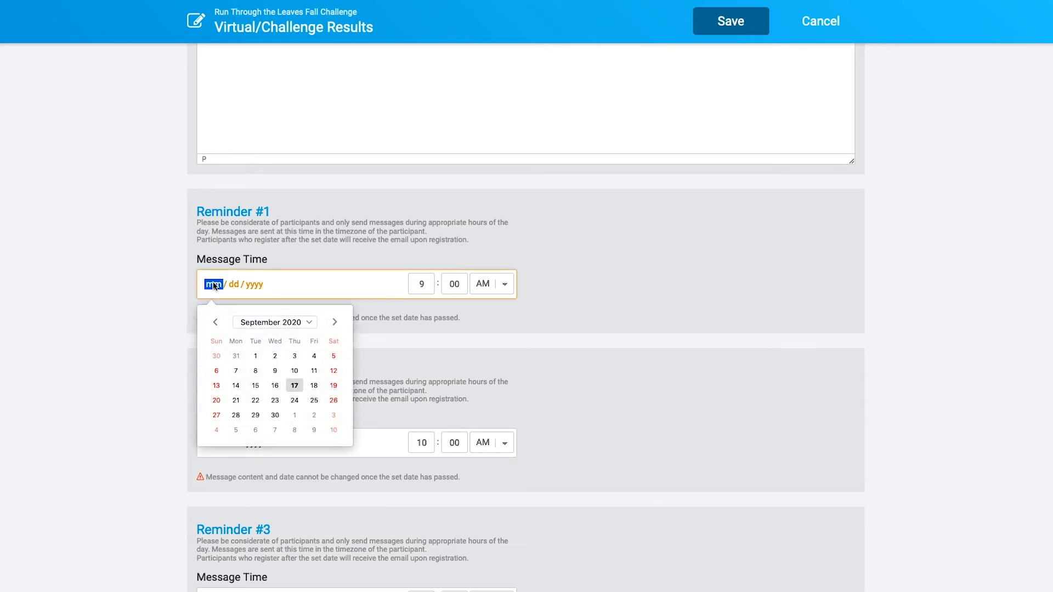
type("10/")
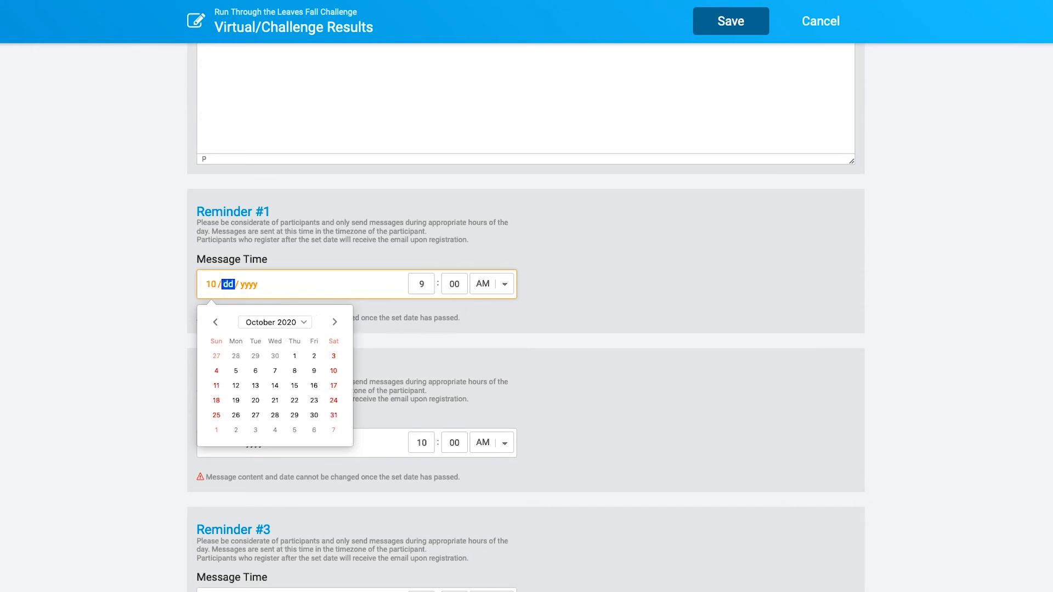
left_click(237, 416)
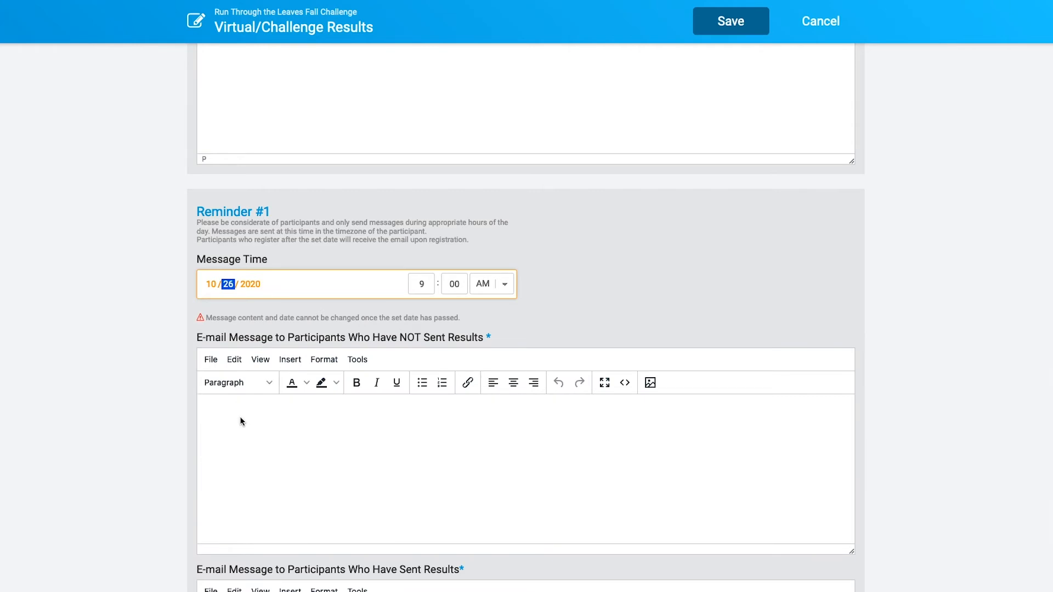
Examine Reminder #1's separate e-mail messages for participants with and without submitted results, and the additional reminder sections.
left_click(357, 426)
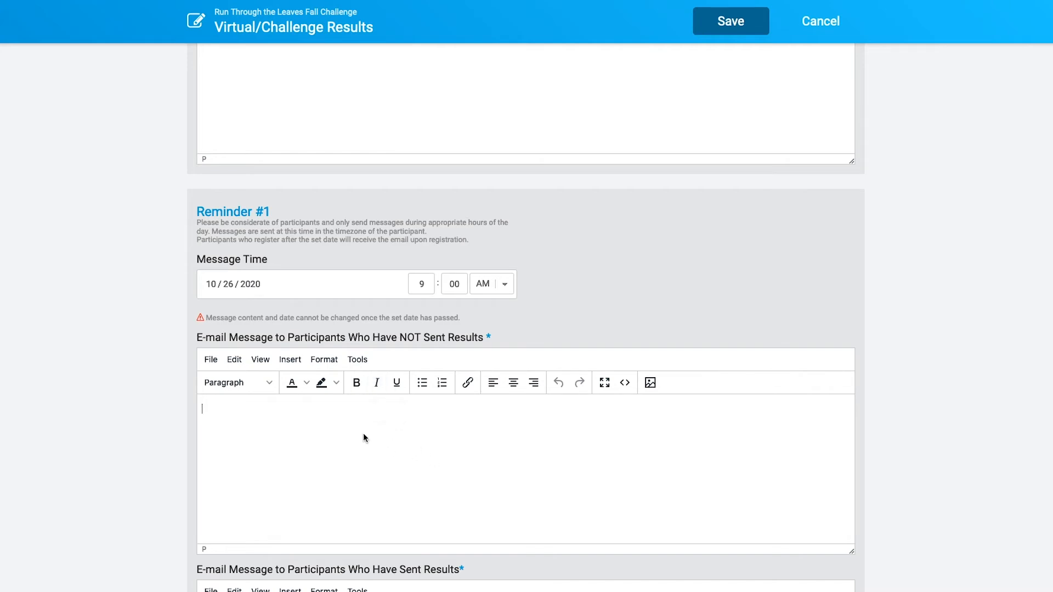
scroll(333, 422, "down", 3)
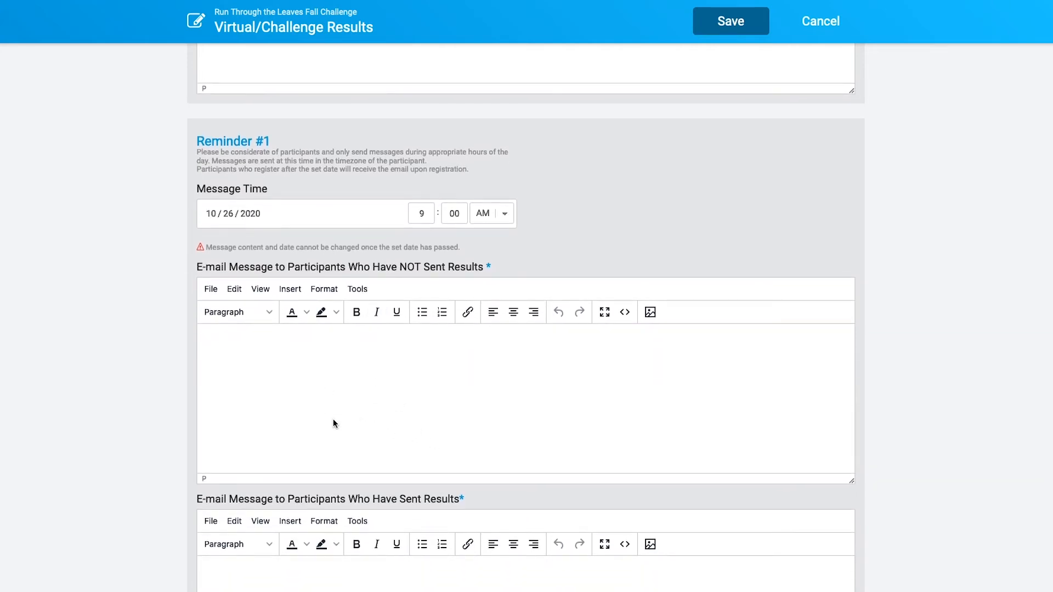
scroll(339, 516, "down", 2)
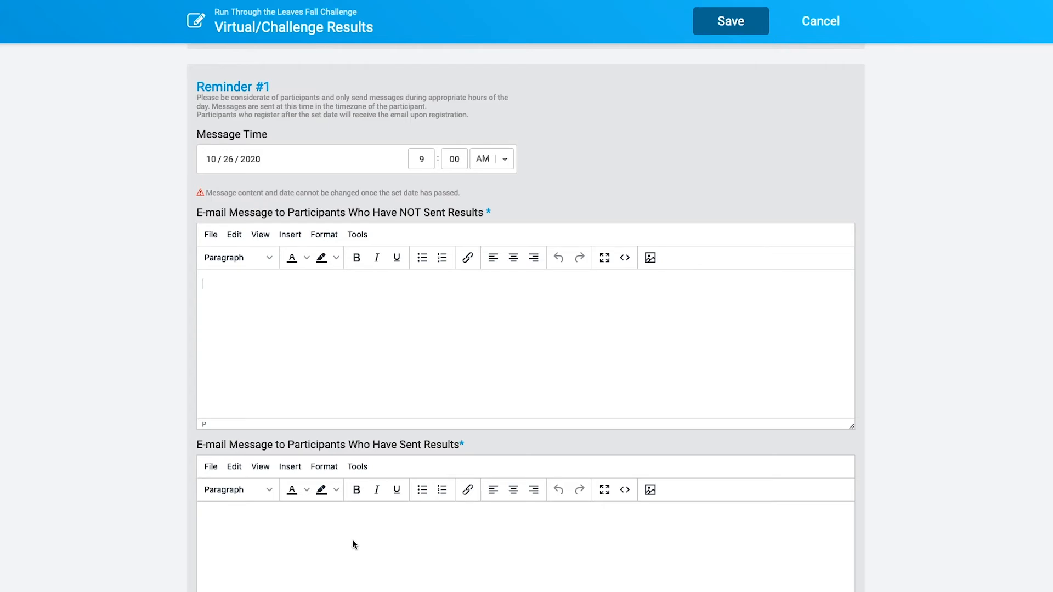
scroll(341, 530, "down", 4)
scroll(341, 530, "down", 4)
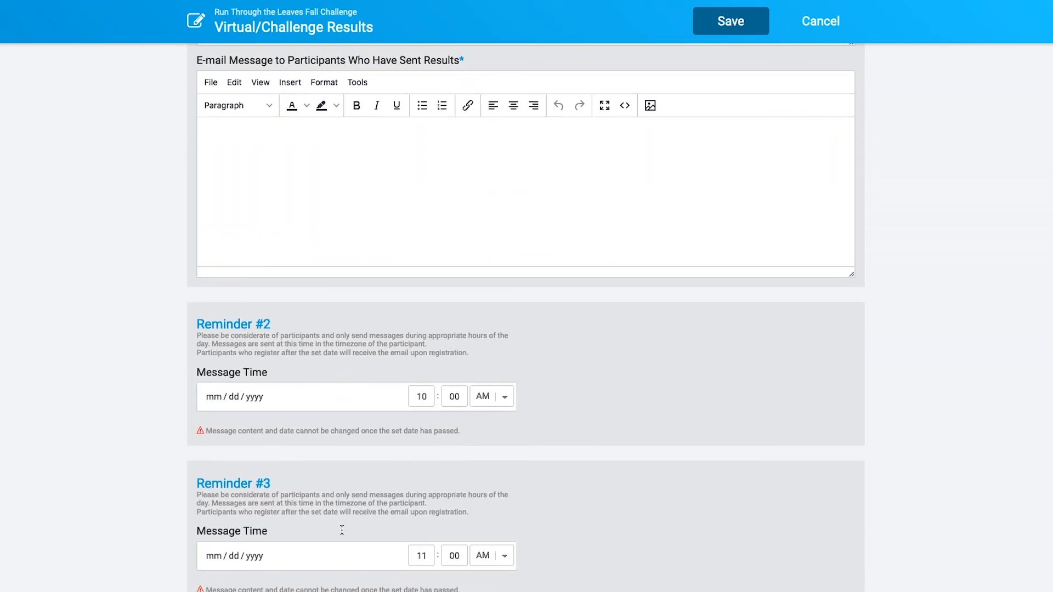
scroll(311, 326, "up", 20)
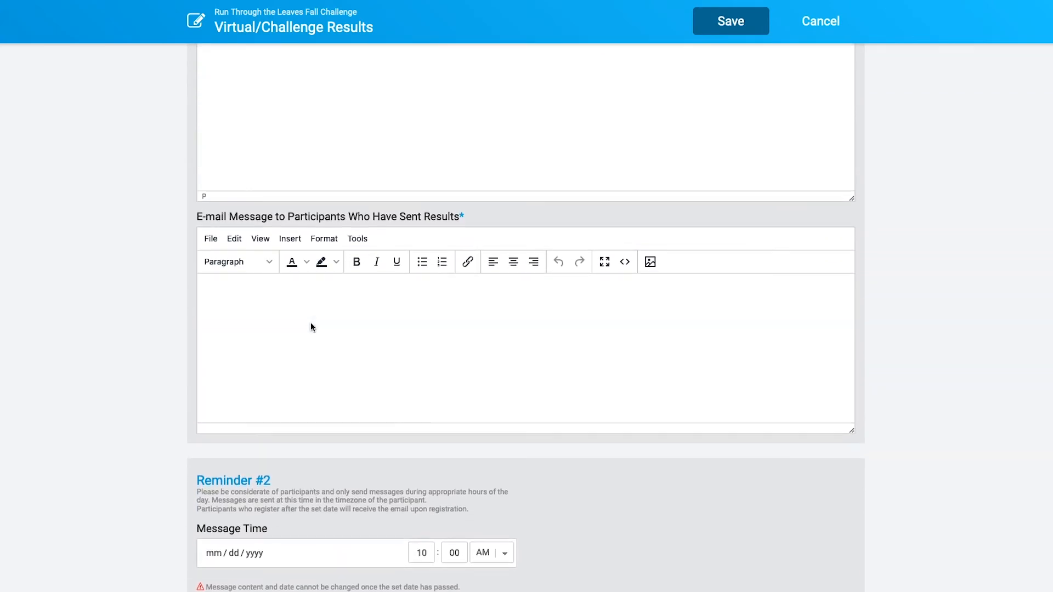
Discard the open notification setup page and open the goal settings of the 200 Mile Challenge.
scroll(310, 327, "up", 2)
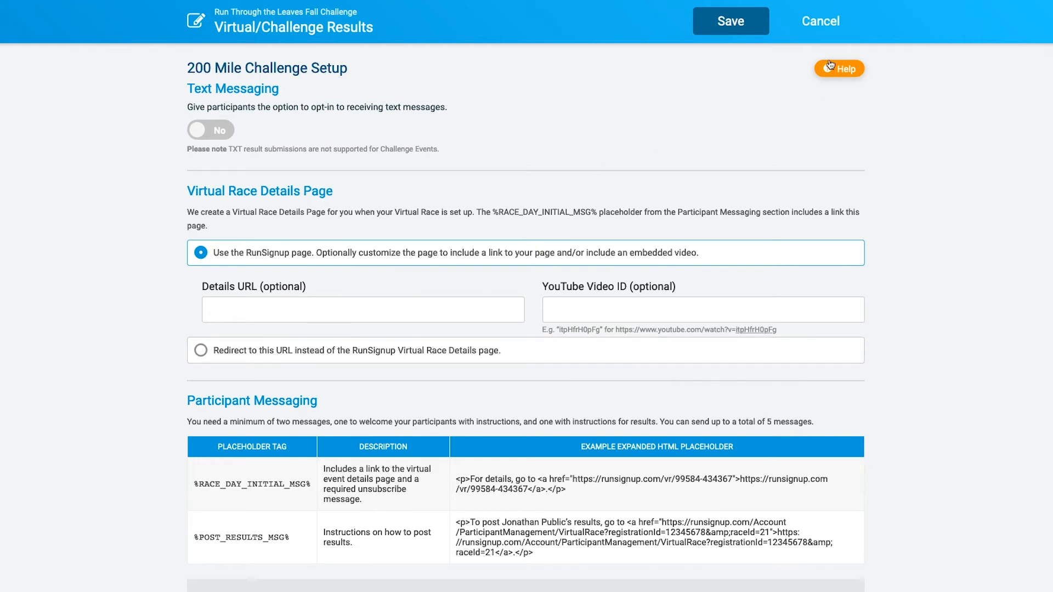
left_click(816, 22)
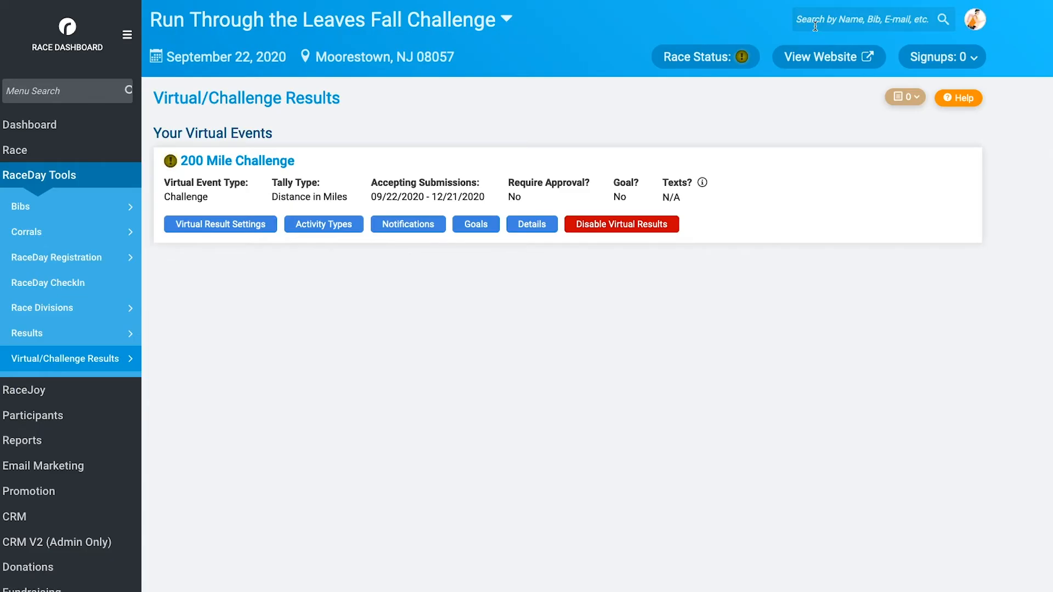
left_click(485, 229)
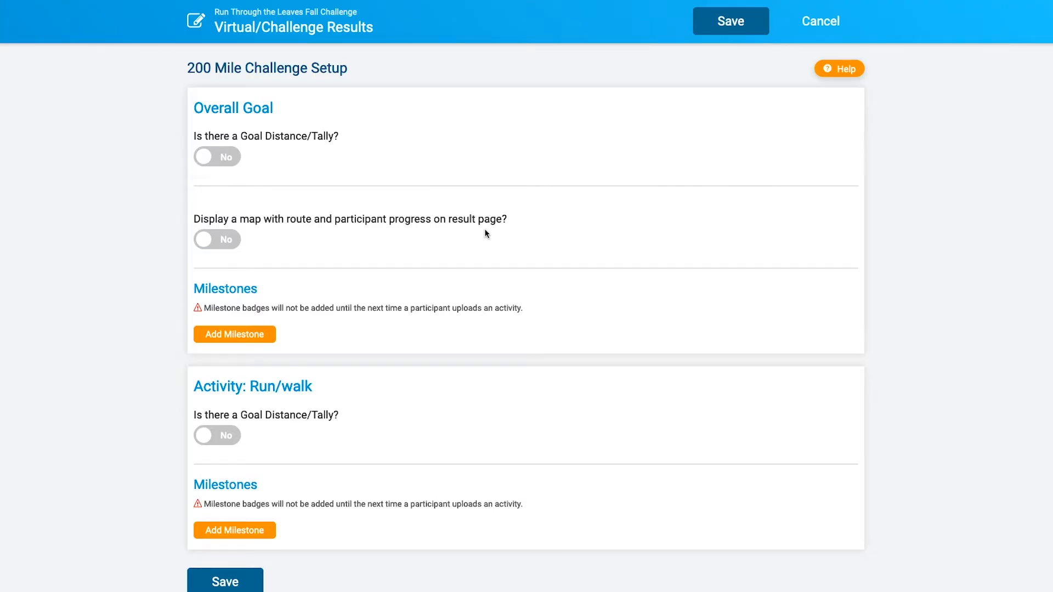
Enable an overall goal distance of 200 miles, using the same goal for all participants.
left_click(212, 163)
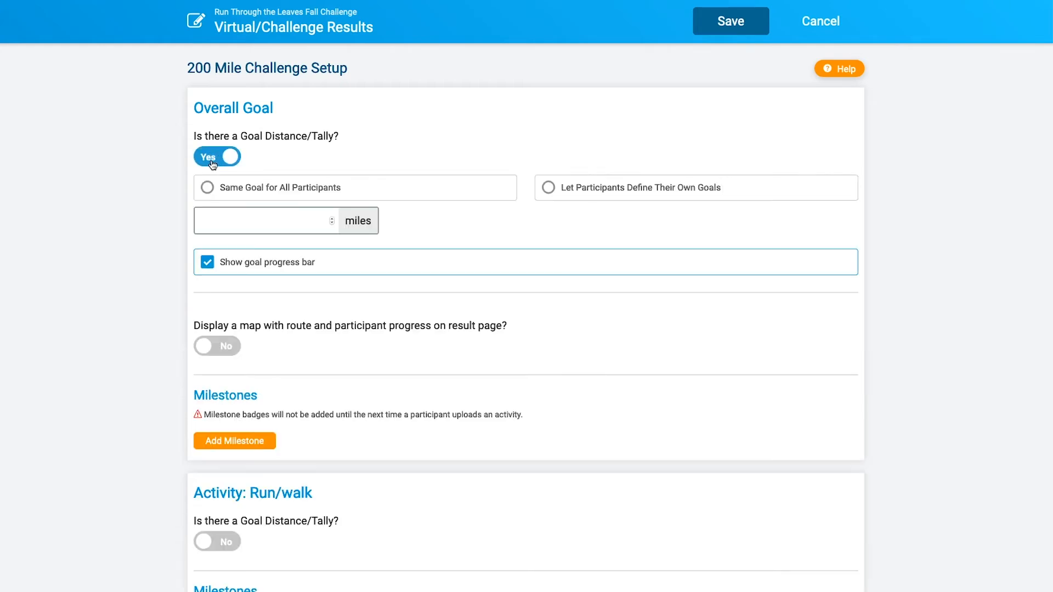
left_click(266, 192)
left_click(255, 217)
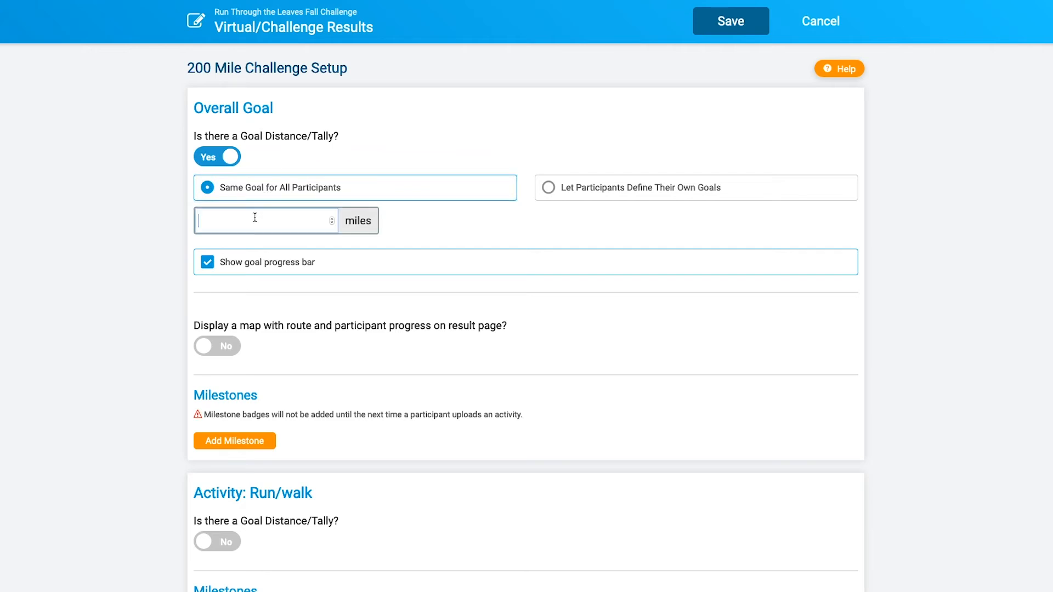
type("200")
left_click(640, 191)
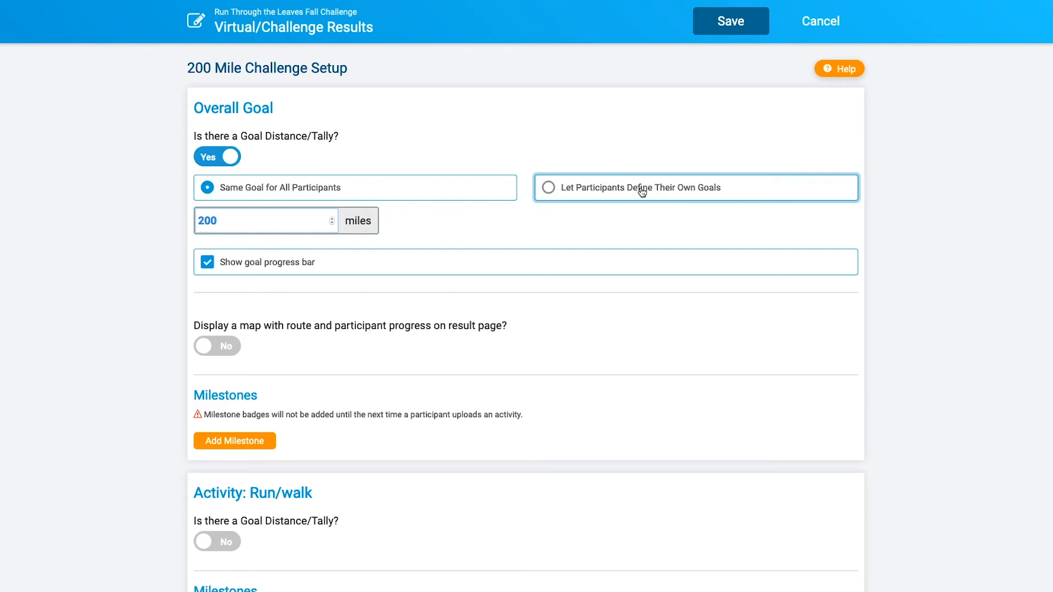
left_click(260, 191)
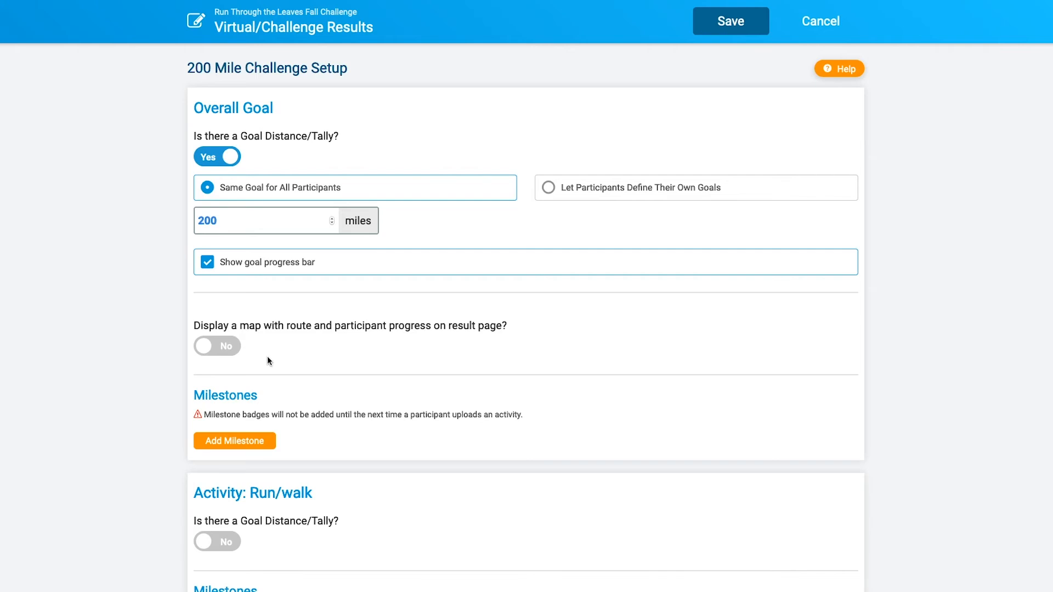
Enable the route and progress map on the result page with customMap.kml from the Challenge folder, and save the goals.
left_click(226, 350)
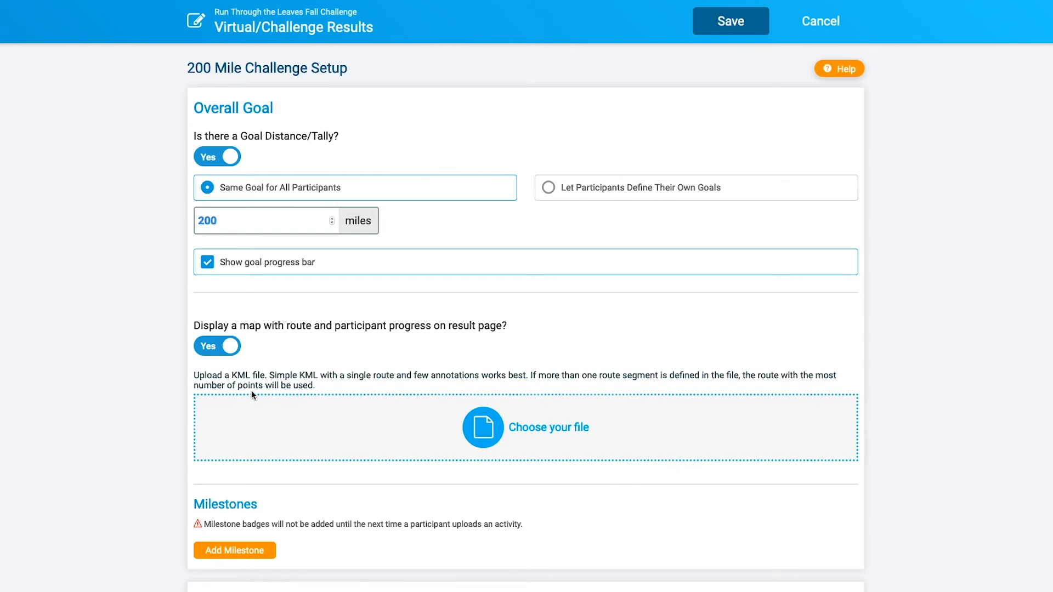
left_click(534, 426)
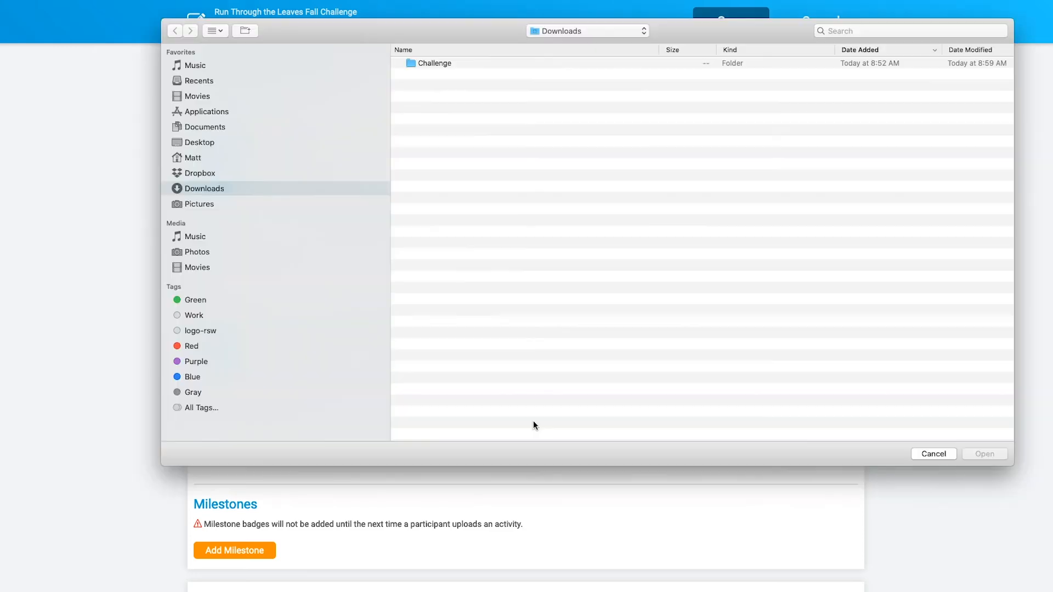
double_click(433, 64)
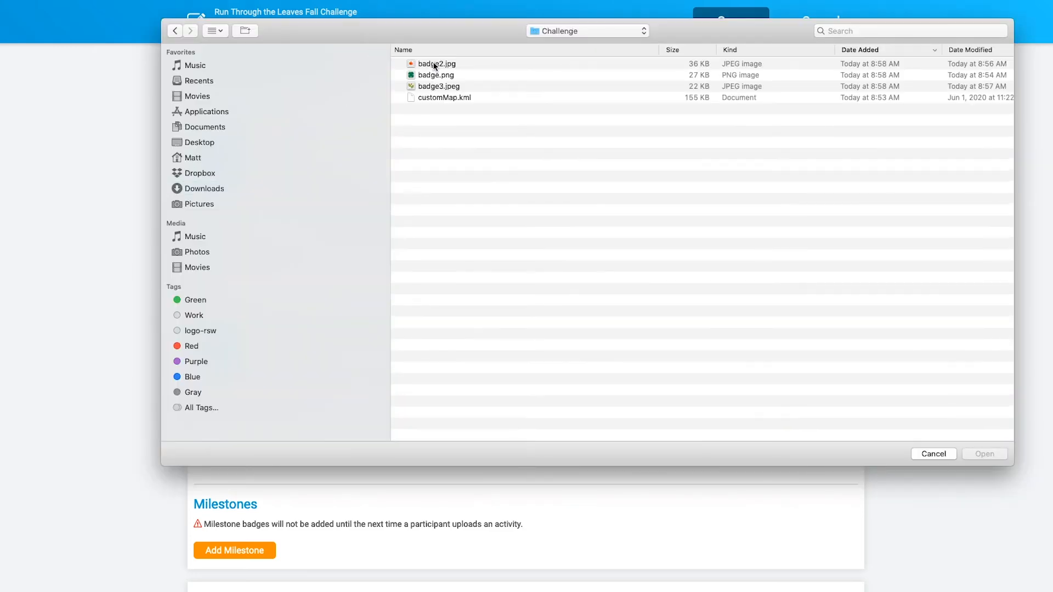
double_click(444, 98)
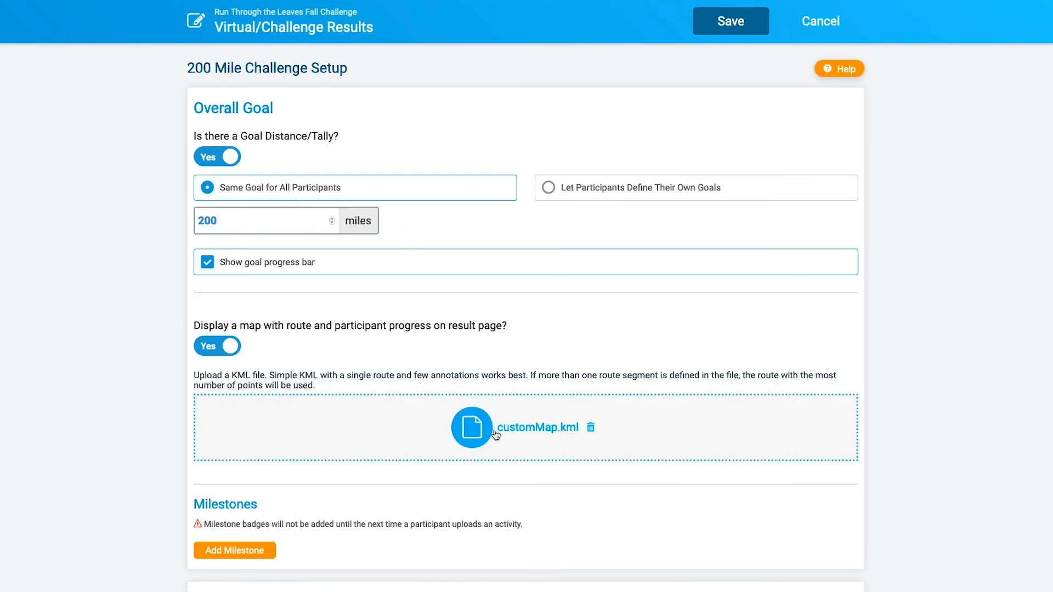
scroll(434, 362, "down", 3)
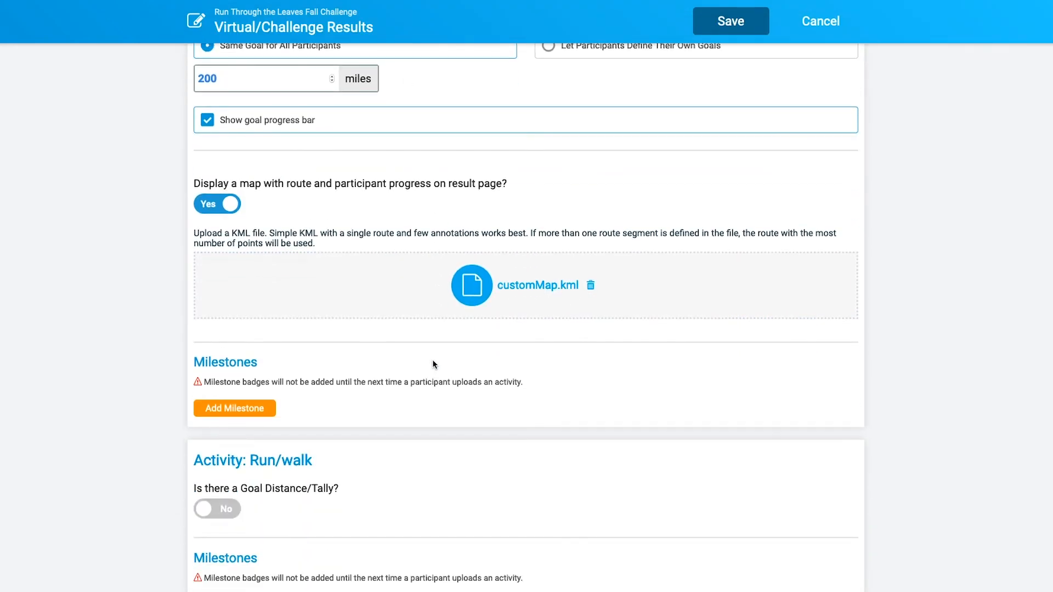
left_click(731, 21)
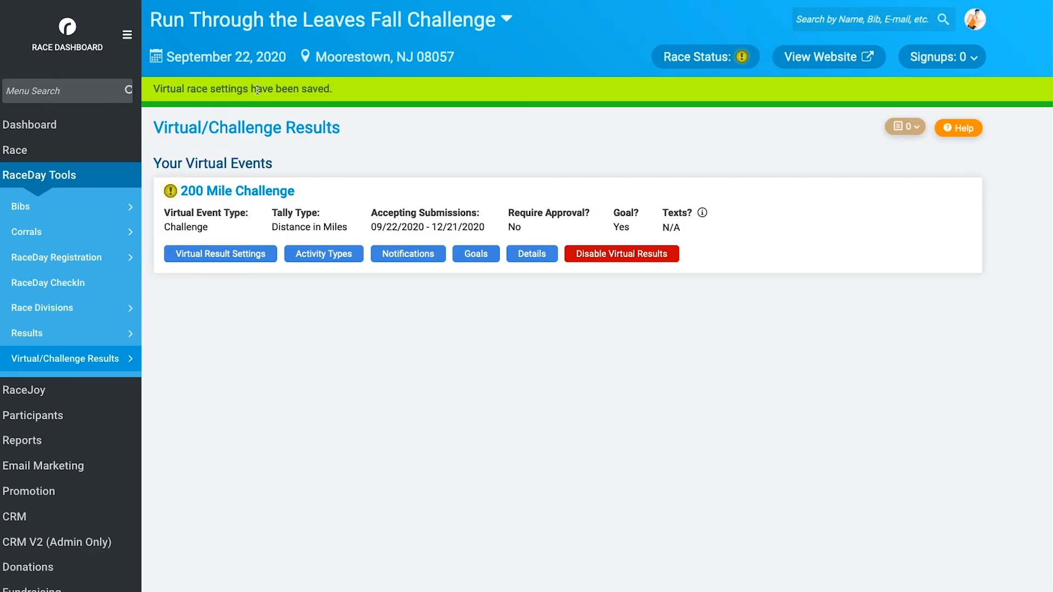
Reopen the goal settings and examine the uploaded route map together with the overall goal options.
left_click(511, 255)
left_click(478, 256)
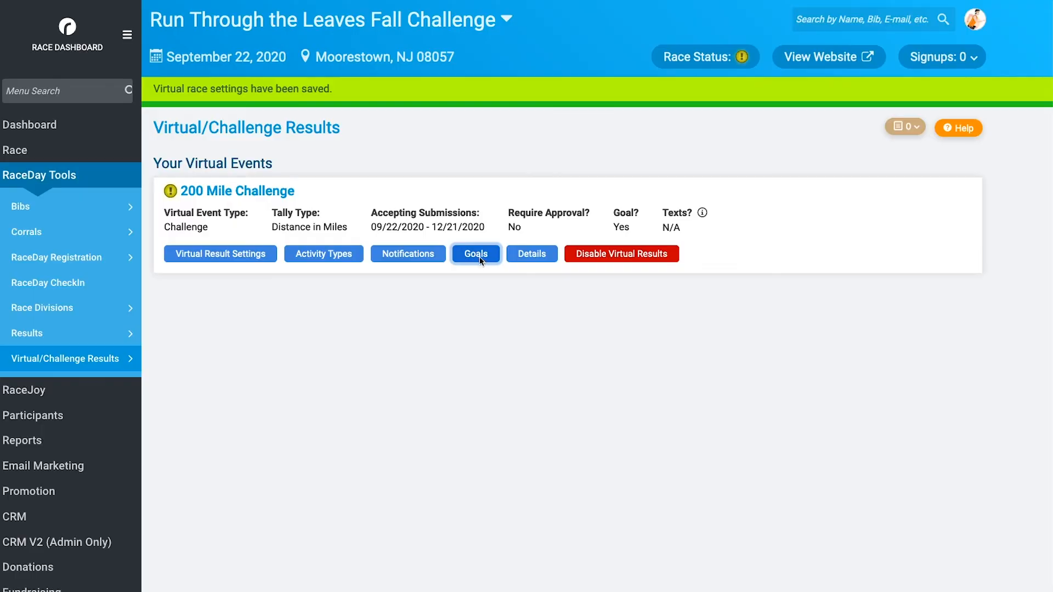
scroll(134, 306, "down", 2)
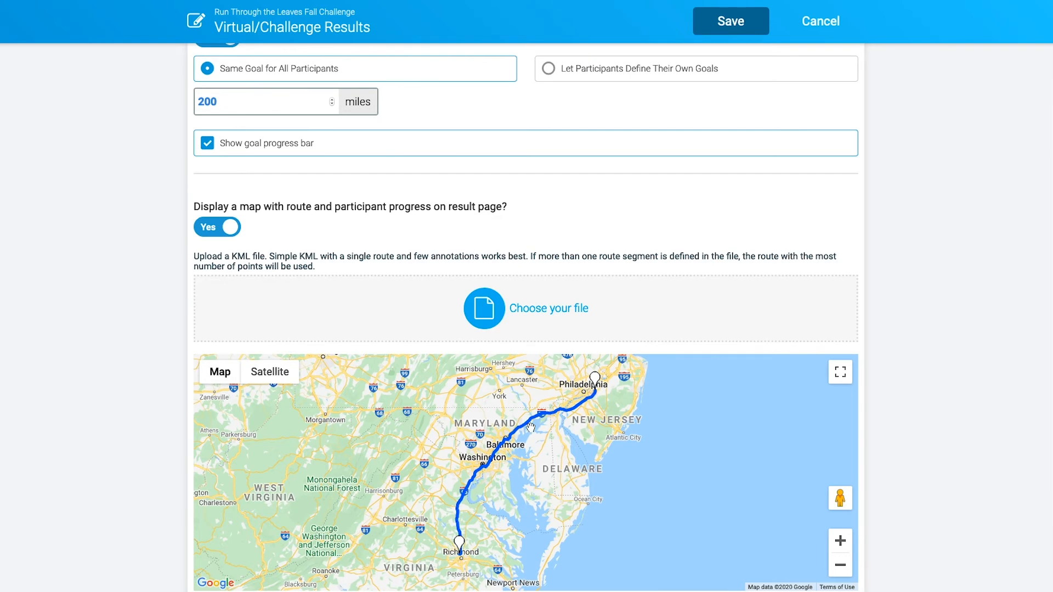
scroll(477, 461, "up", 1)
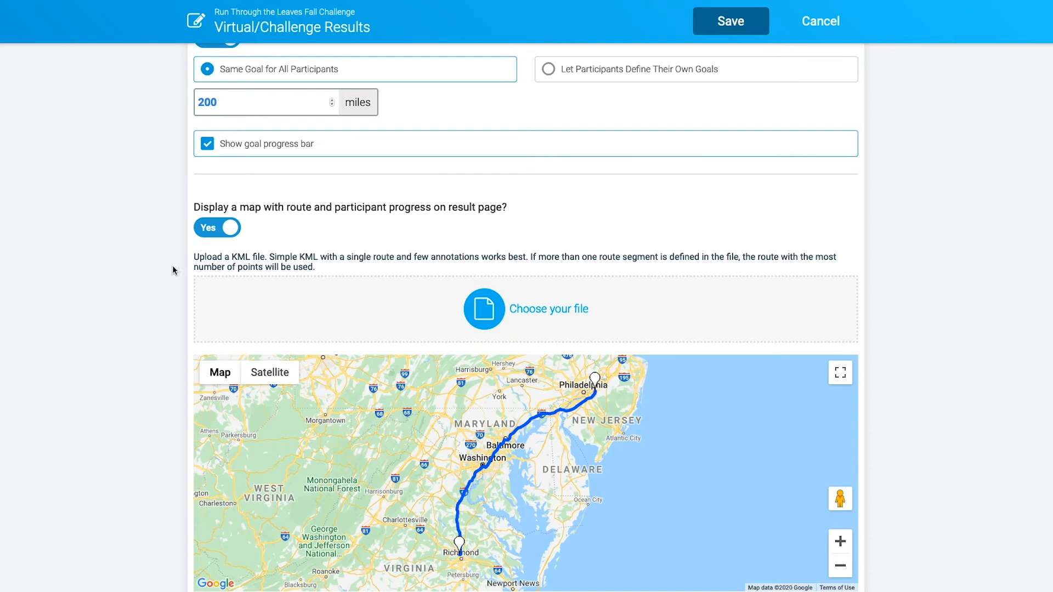
scroll(172, 270, "down", 5)
scroll(173, 270, "down", 1)
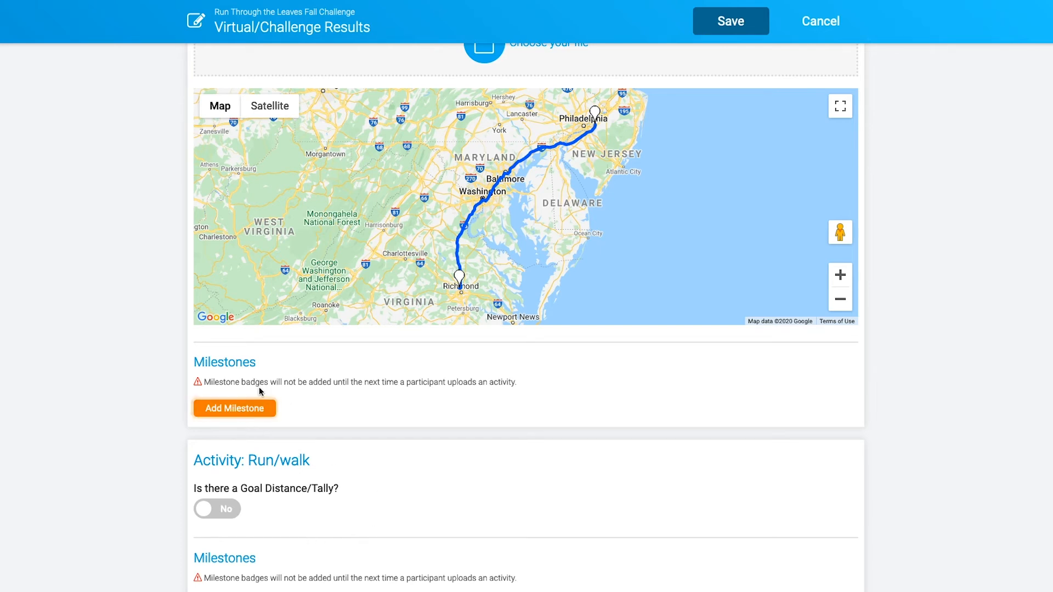
scroll(247, 329, "up", 10)
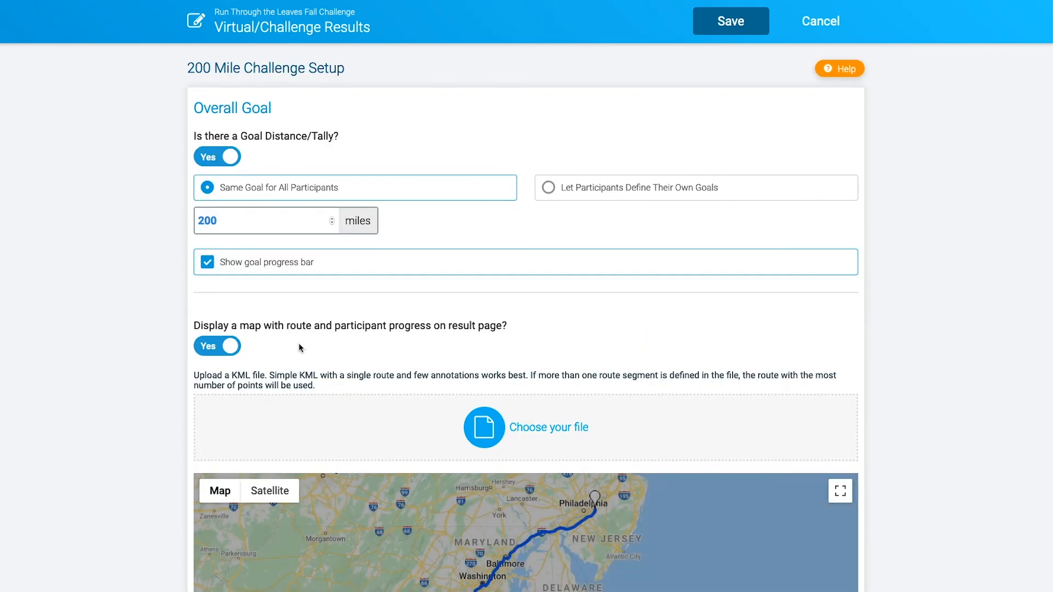
scroll(300, 346, "down", 10)
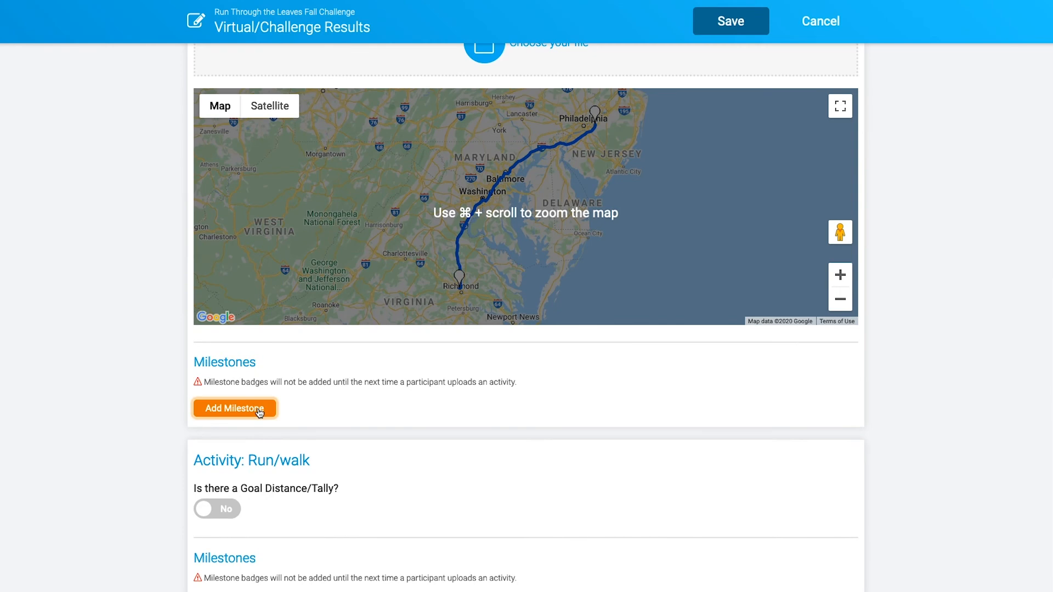
Add an overall milestone of type Fixed Distance Completed with the label Welcome.
left_click(235, 408)
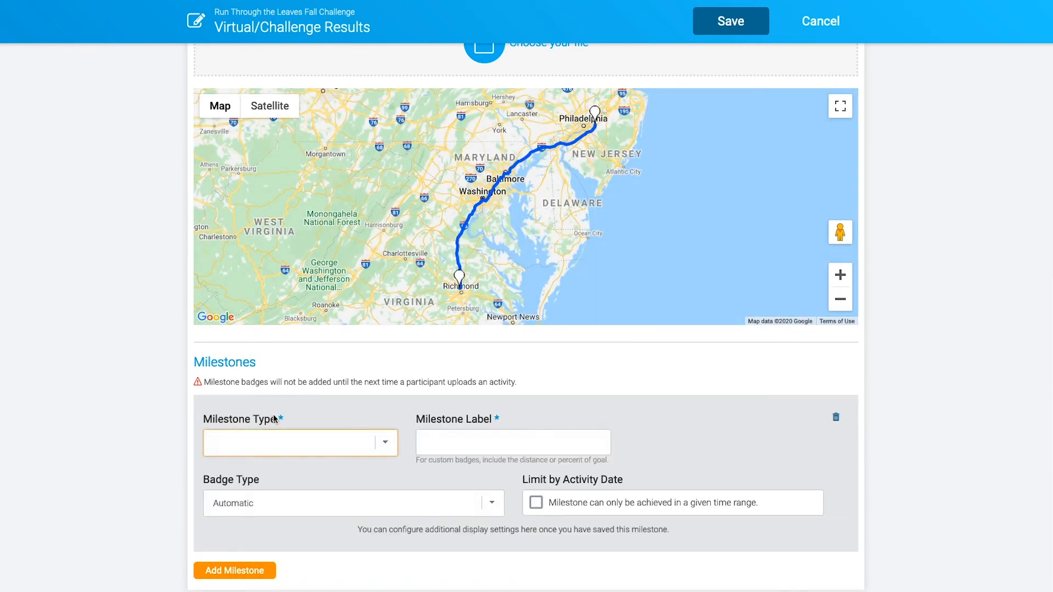
left_click(327, 443)
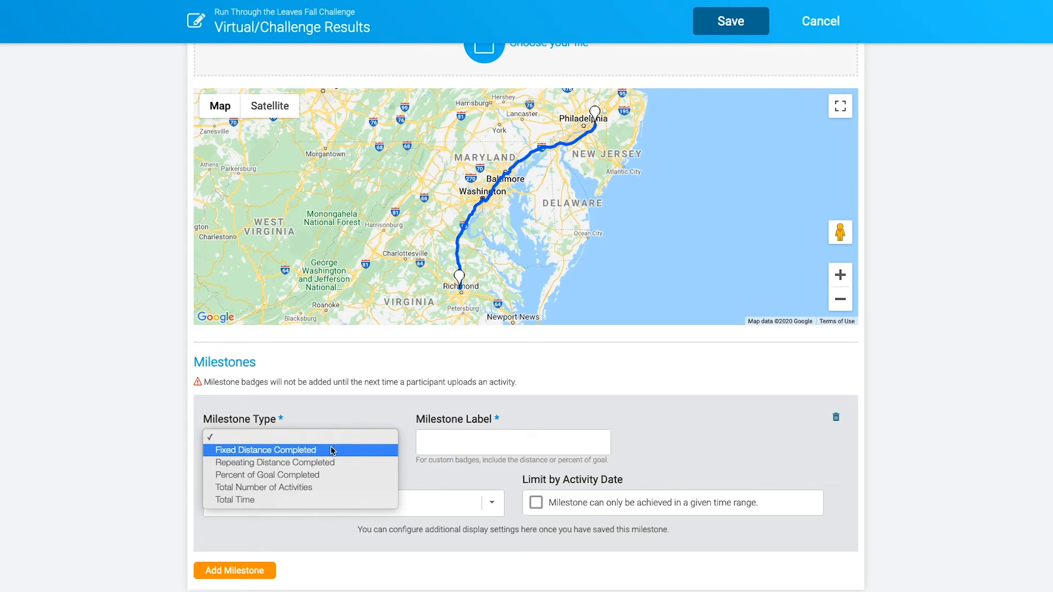
left_click(333, 450)
left_click(448, 444)
type("Wel")
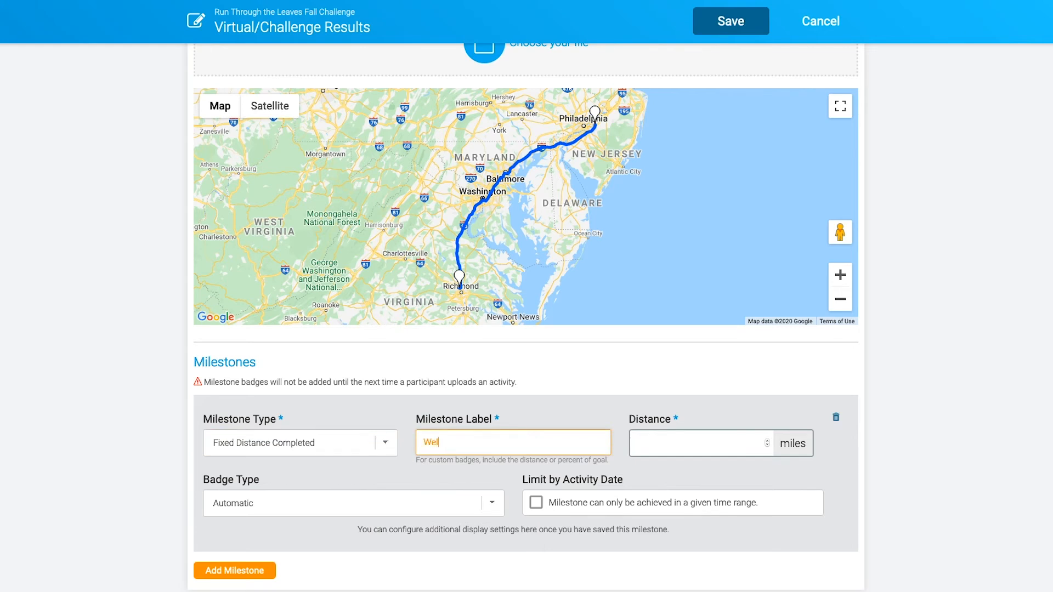
type("come")
Set the Welcome milestone's distance to 0.1 miles.
left_click(681, 444)
type("1")
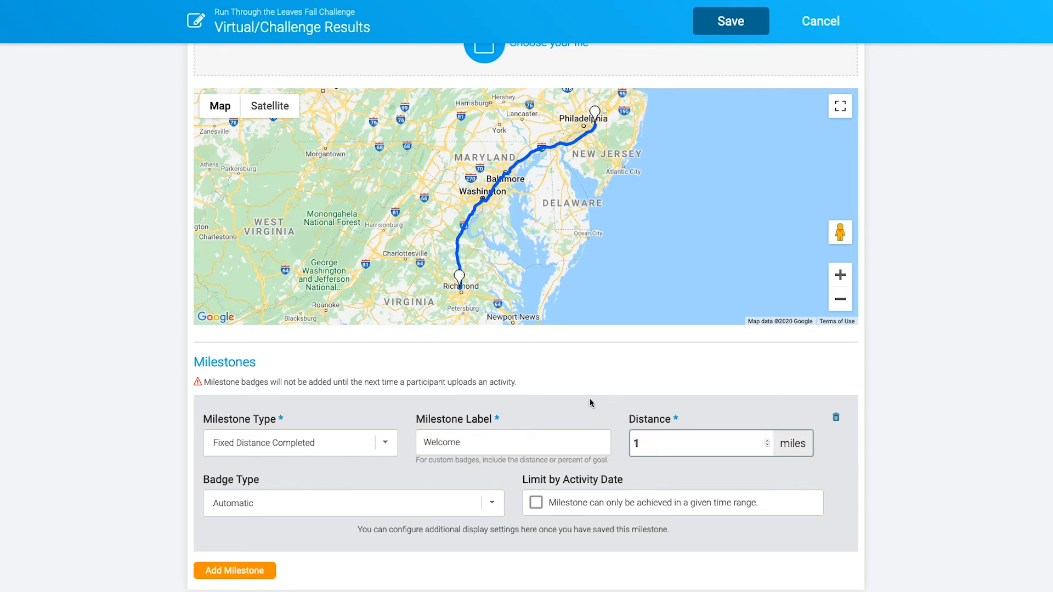
left_click_drag(637, 443, 706, 445)
type("1")
key("Left")
type("0.")
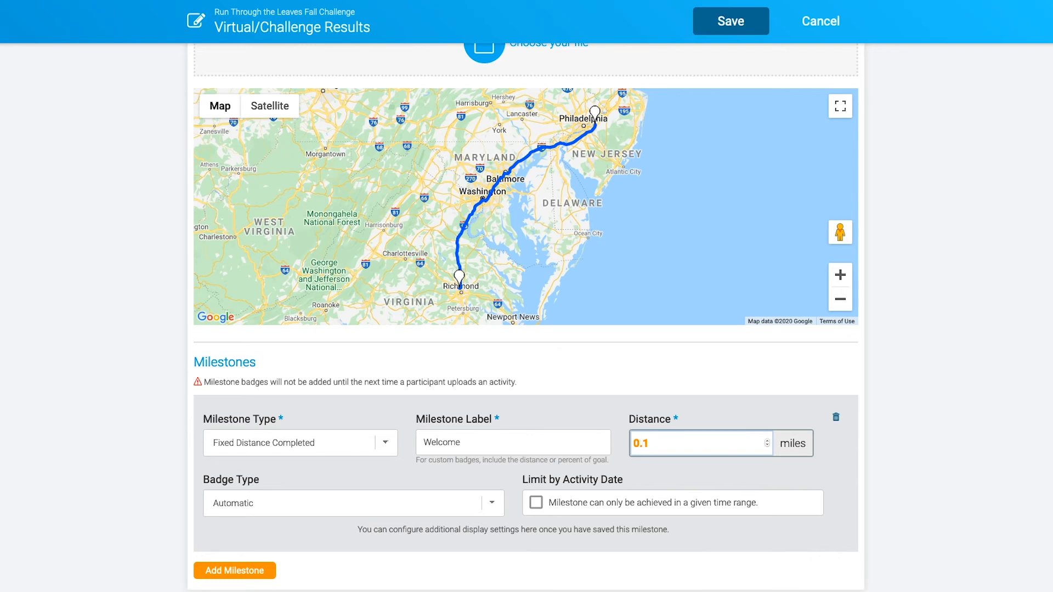
left_click(658, 370)
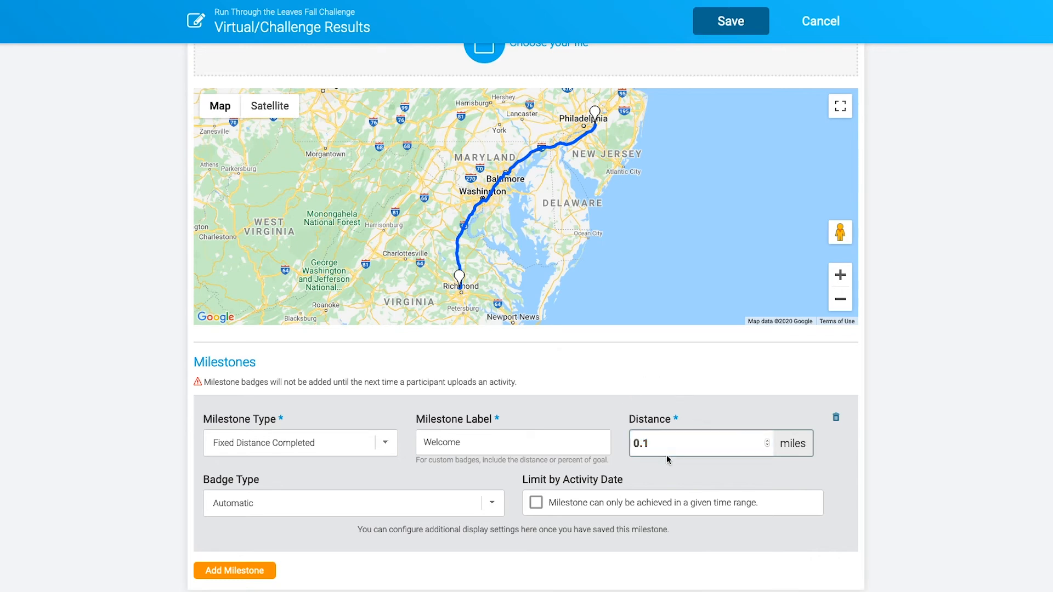
Give the Welcome milestone a Custom badge using badge.png, and save the goal settings.
left_click(420, 511)
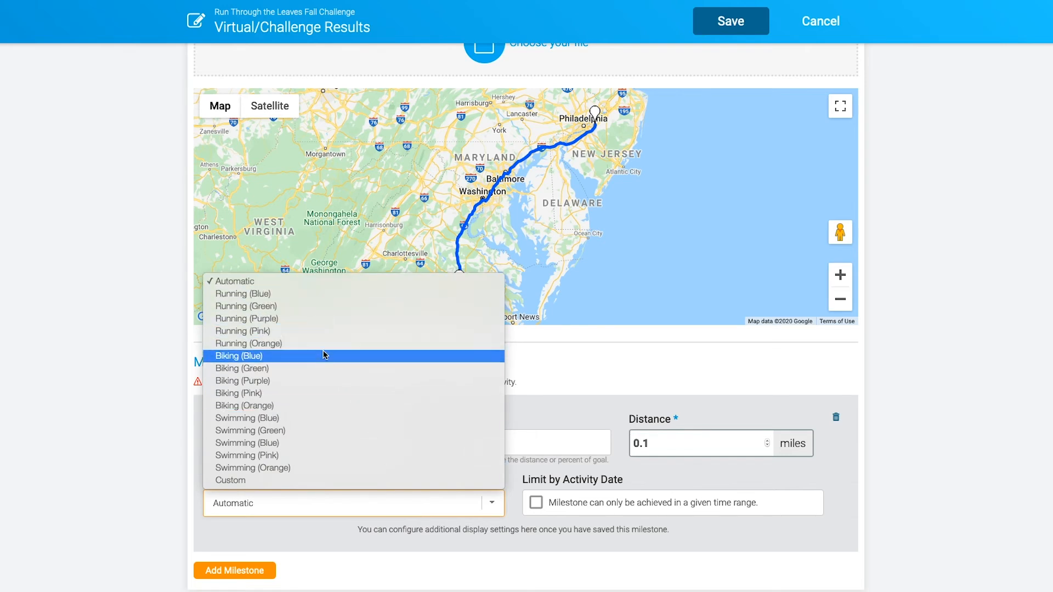
left_click(279, 481)
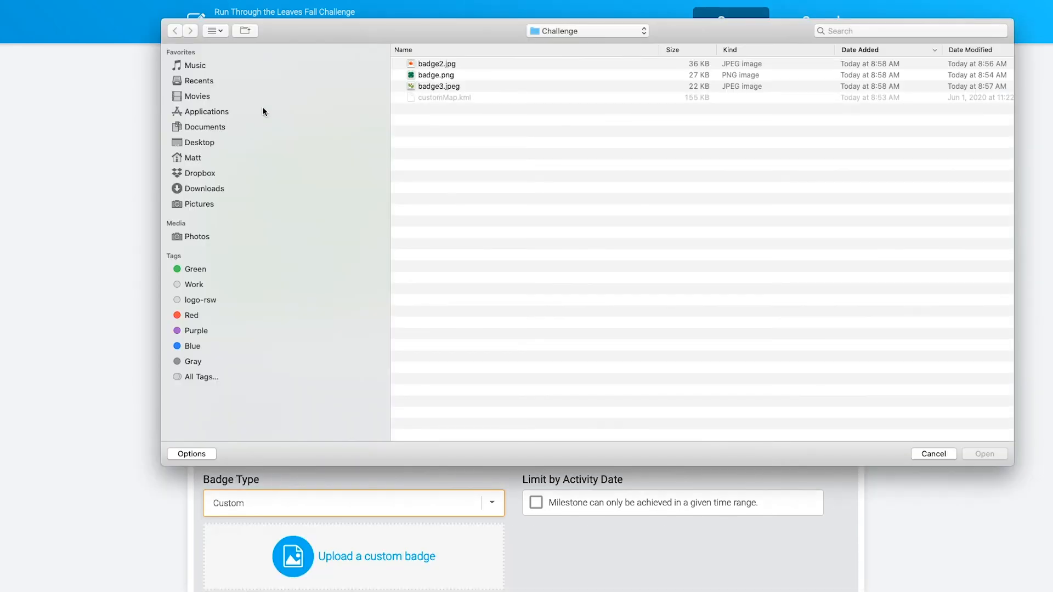
double_click(428, 74)
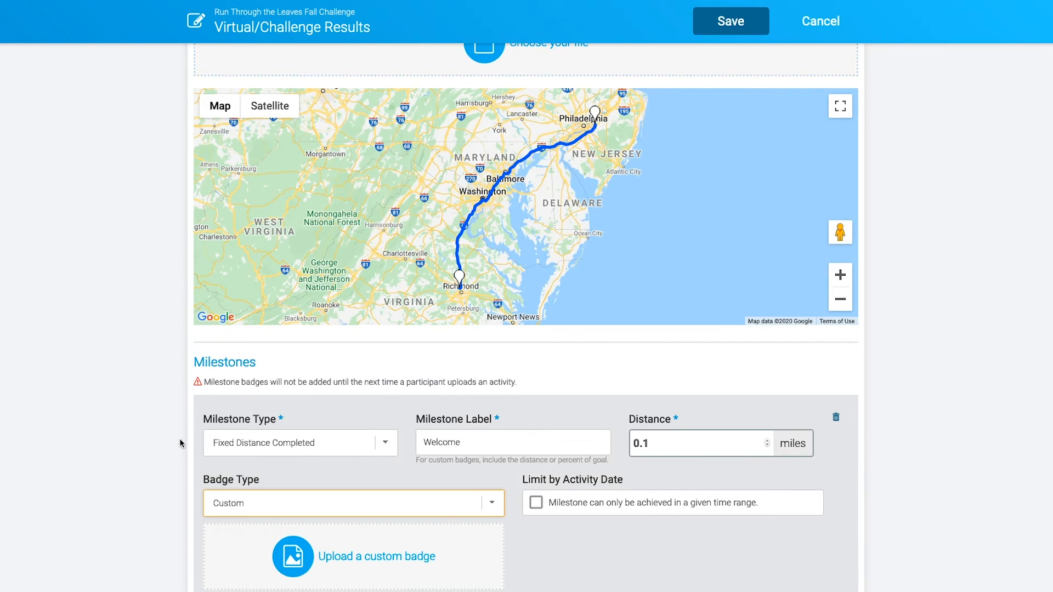
scroll(178, 439, "down", 3)
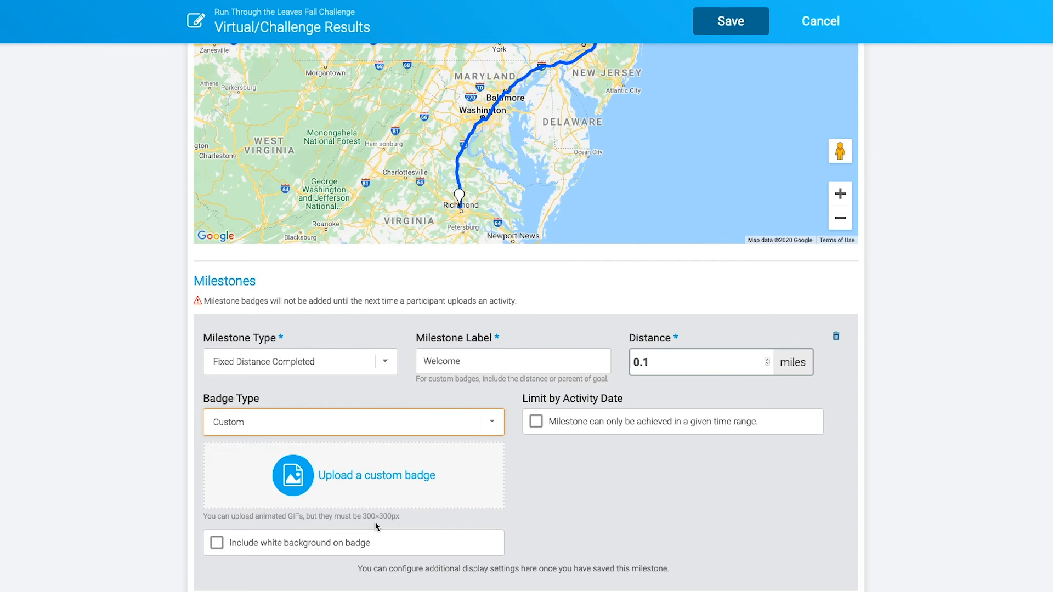
scroll(379, 493, "down", 1)
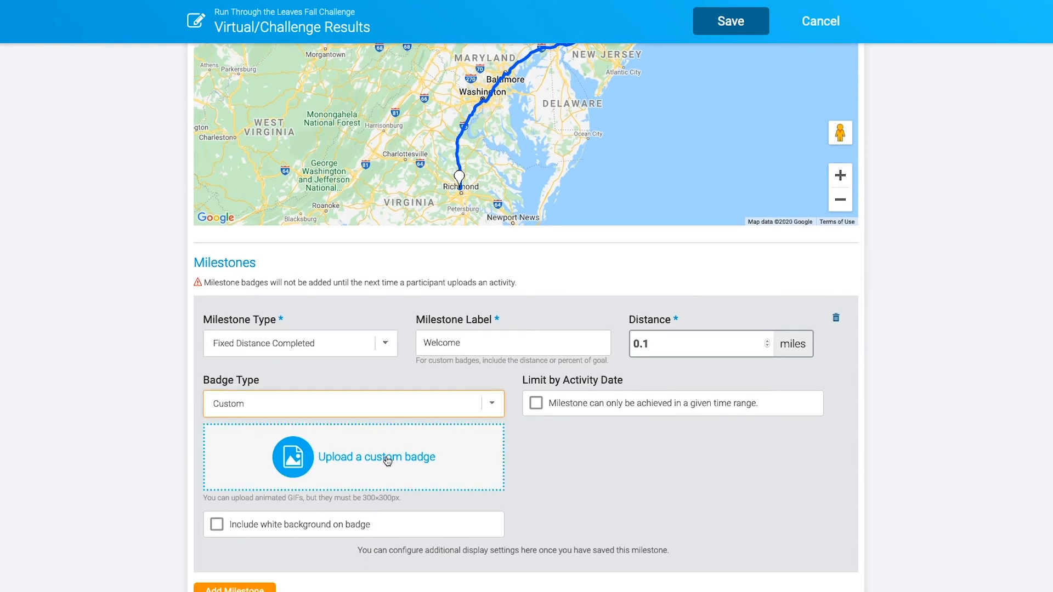
scroll(473, 488, "down", 3)
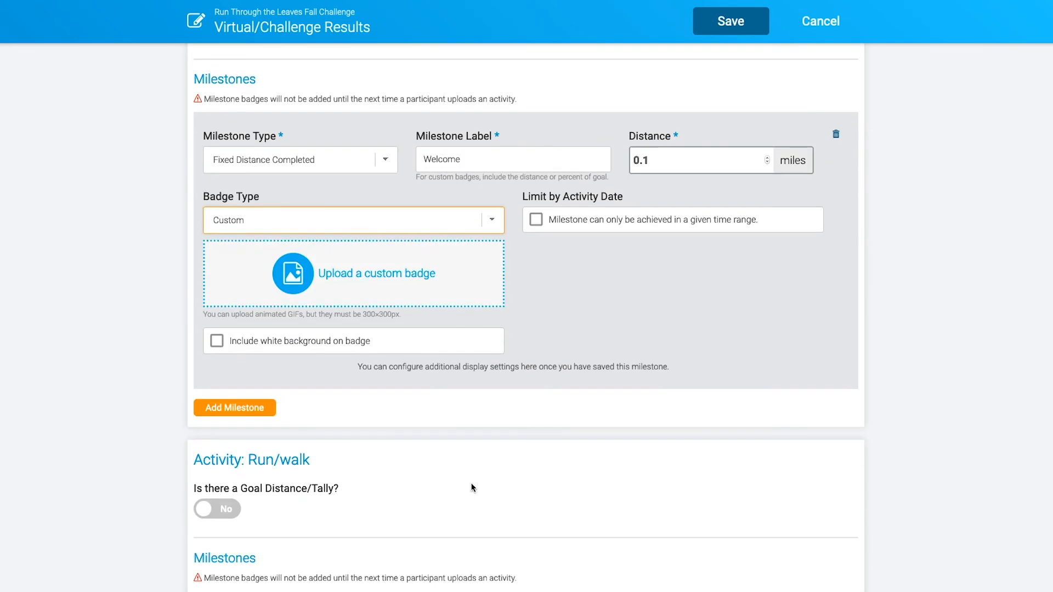
left_click(730, 21)
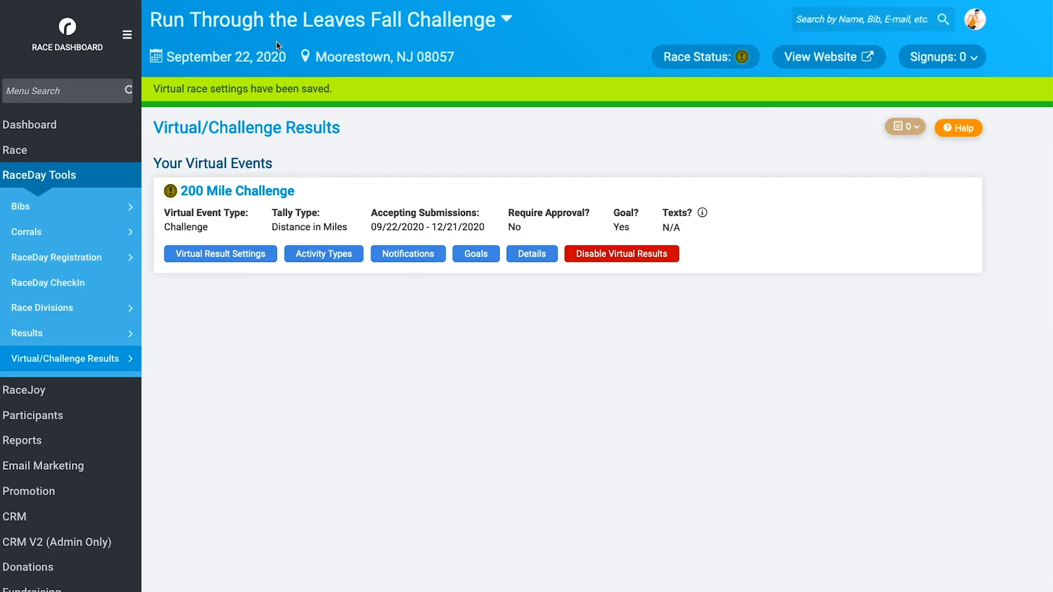
Add a second overall milestone of type Fixed Distance Completed to the 200 Mile Challenge goals.
left_click(466, 254)
scroll(340, 297, "down", 10)
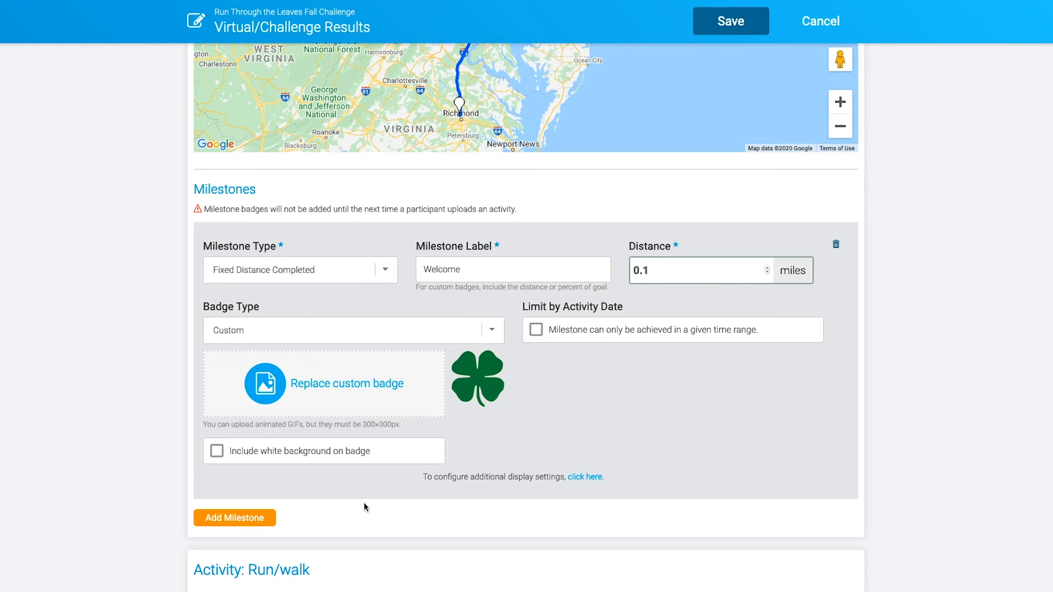
left_click(252, 516)
scroll(446, 466, "down", 1)
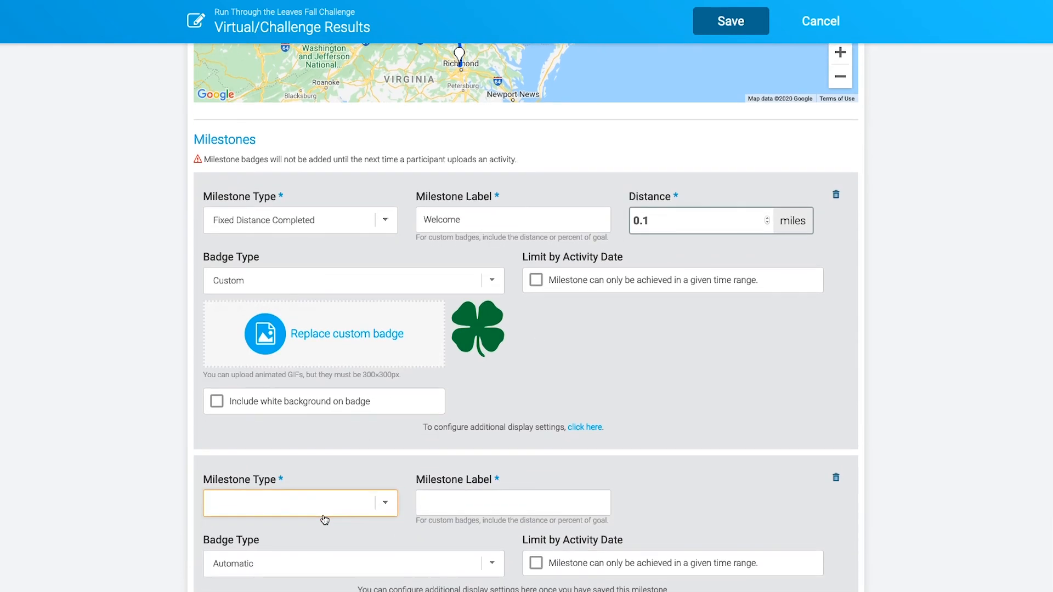
left_click(324, 526)
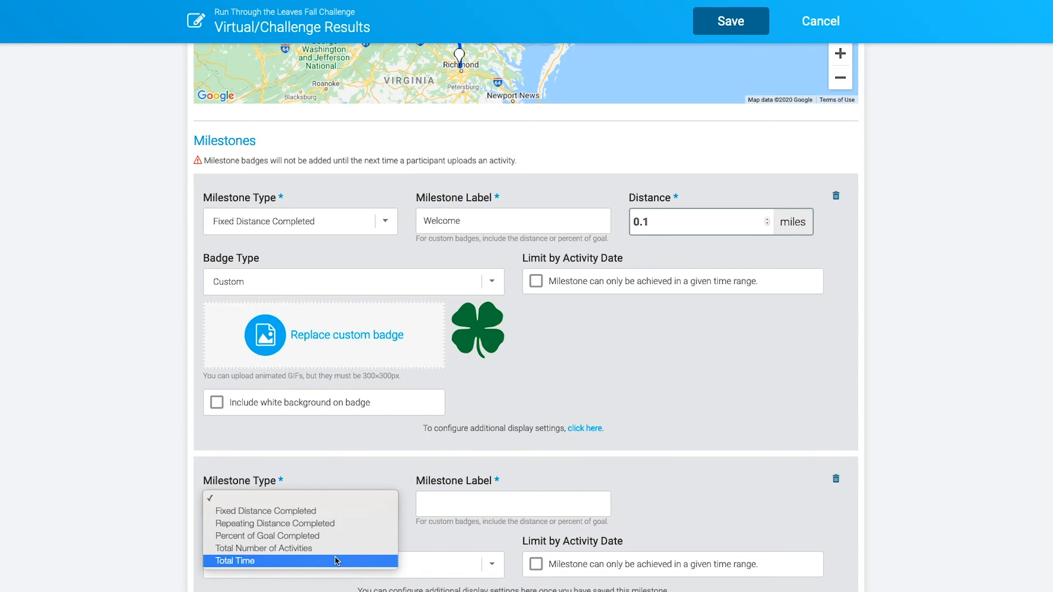
left_click(267, 512)
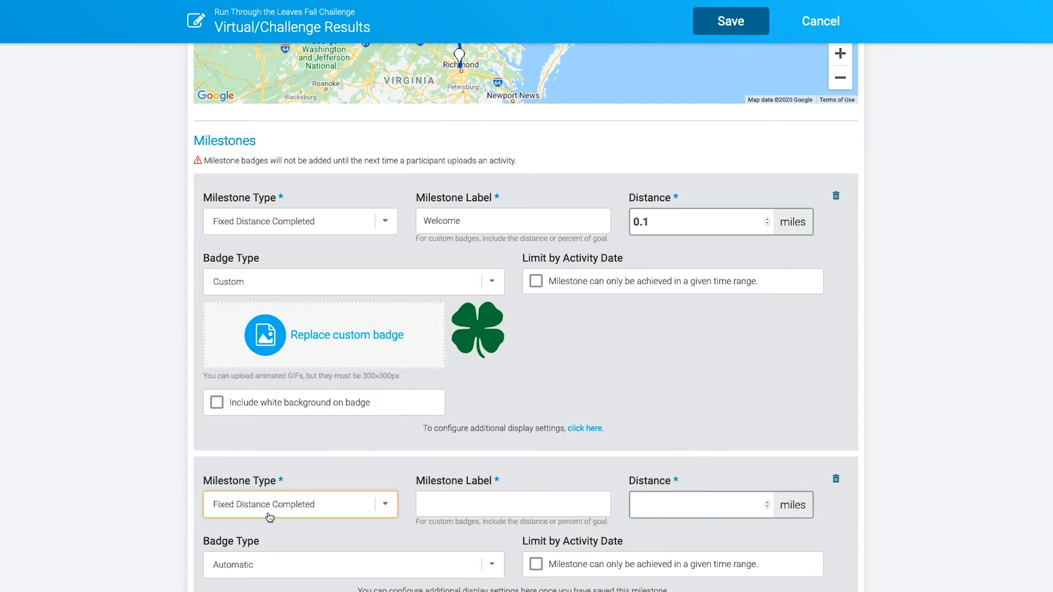
Label the new milestone You've Done It and set its distance to 200 miles.
left_click(457, 503)
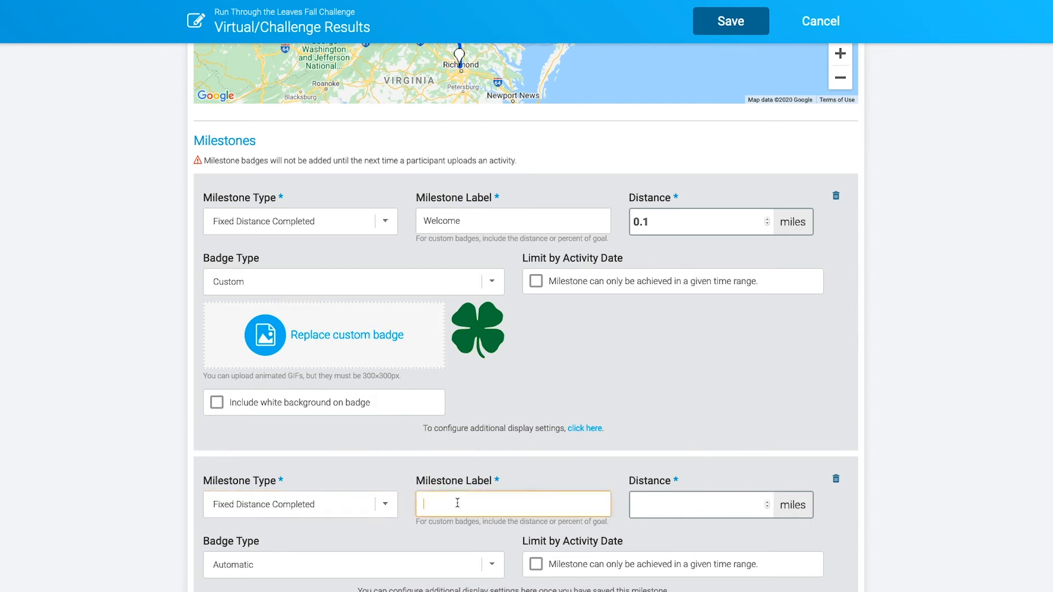
type("You've Done It")
left_click(650, 506)
type("200")
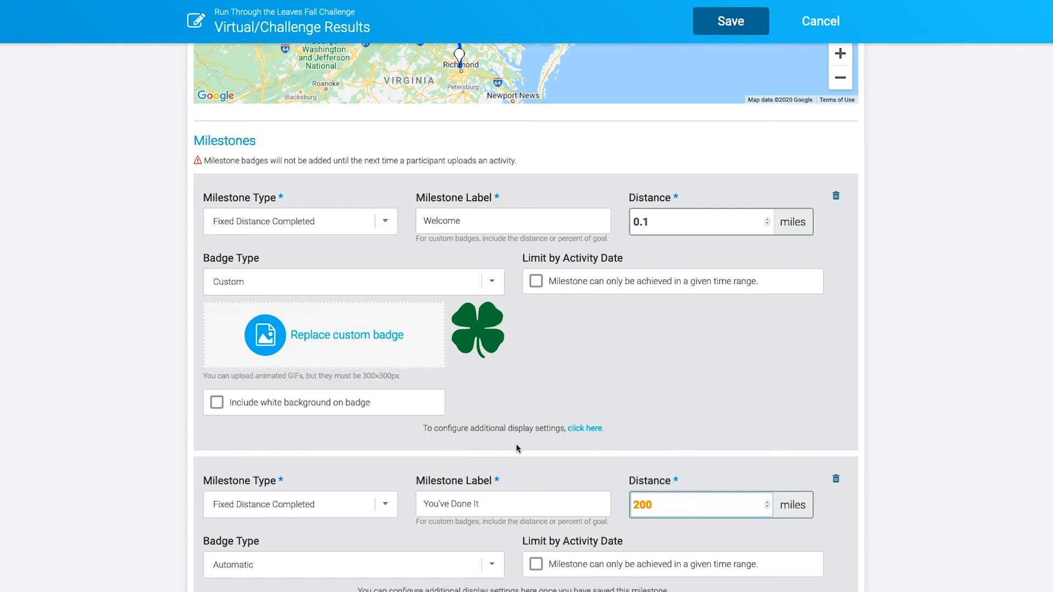
Give the You've Done It milestone a Custom badge using badge2.jpg, and save the goal settings.
scroll(493, 441, "down", 2)
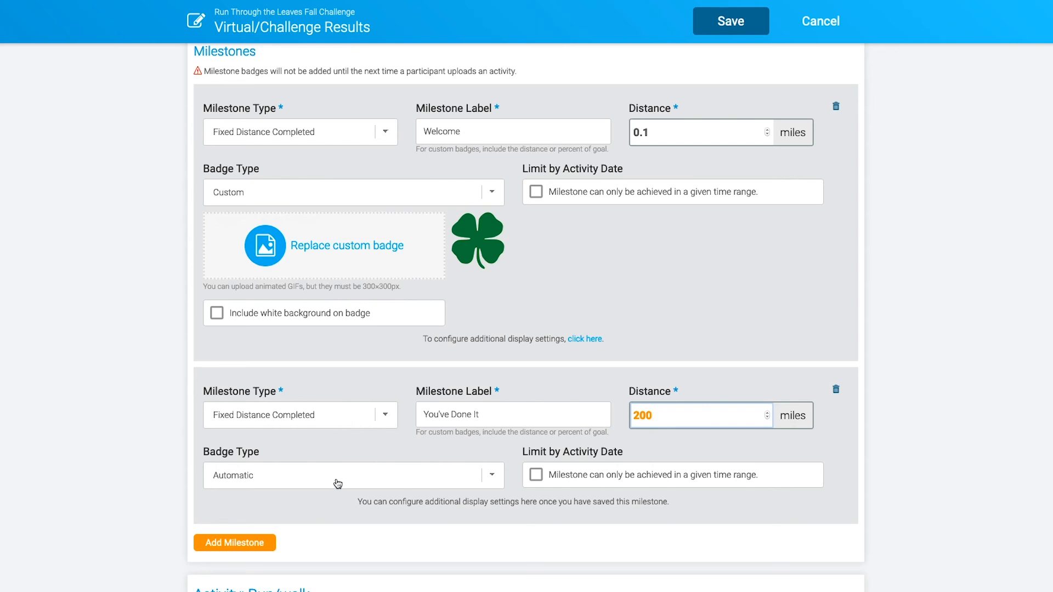
left_click(275, 478)
scroll(273, 477, "down", 1)
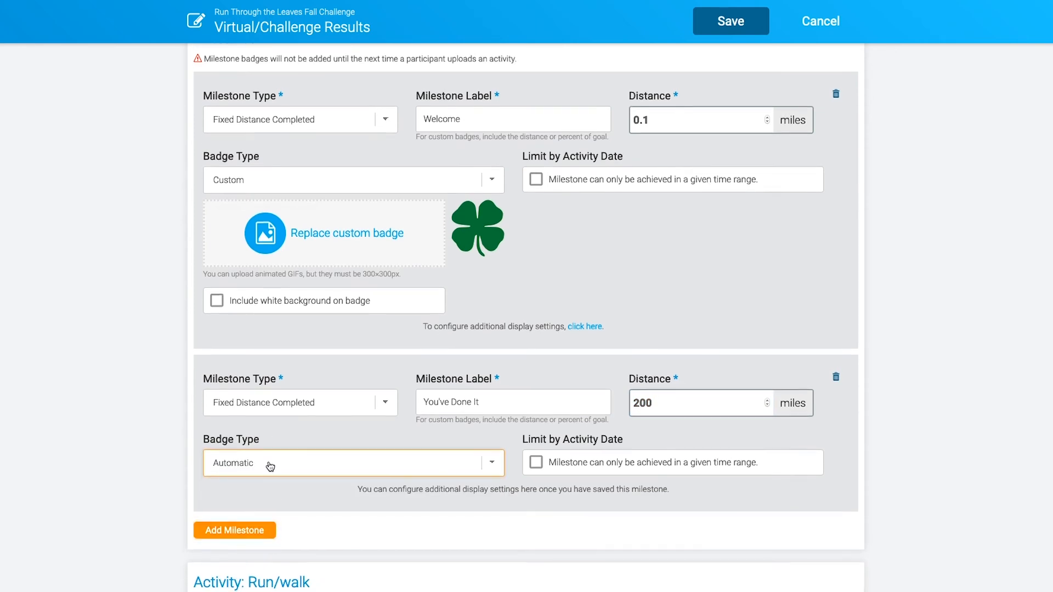
left_click(270, 466)
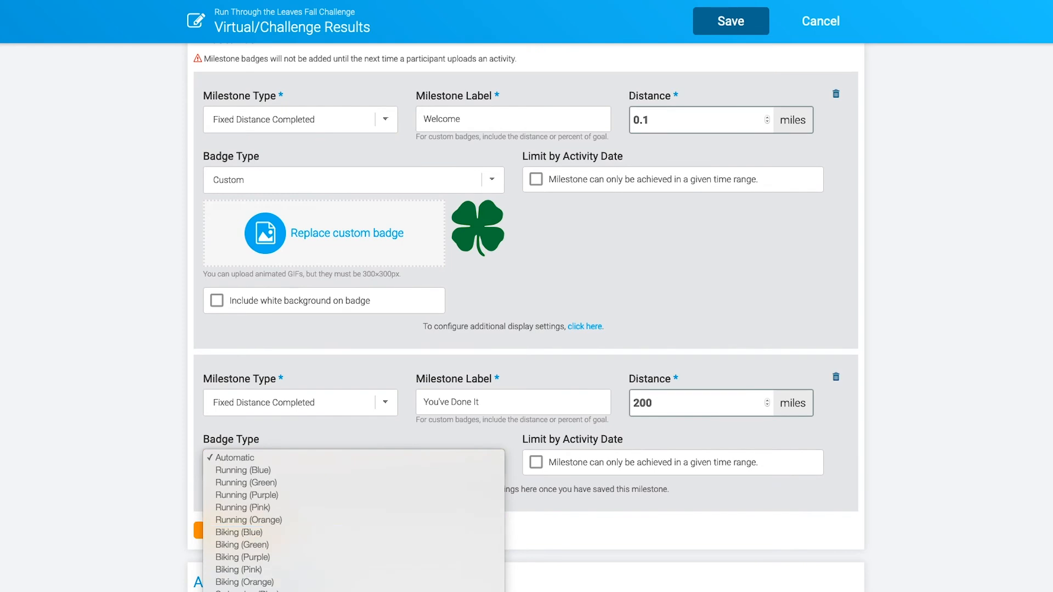
left_click(277, 554)
left_click(360, 515)
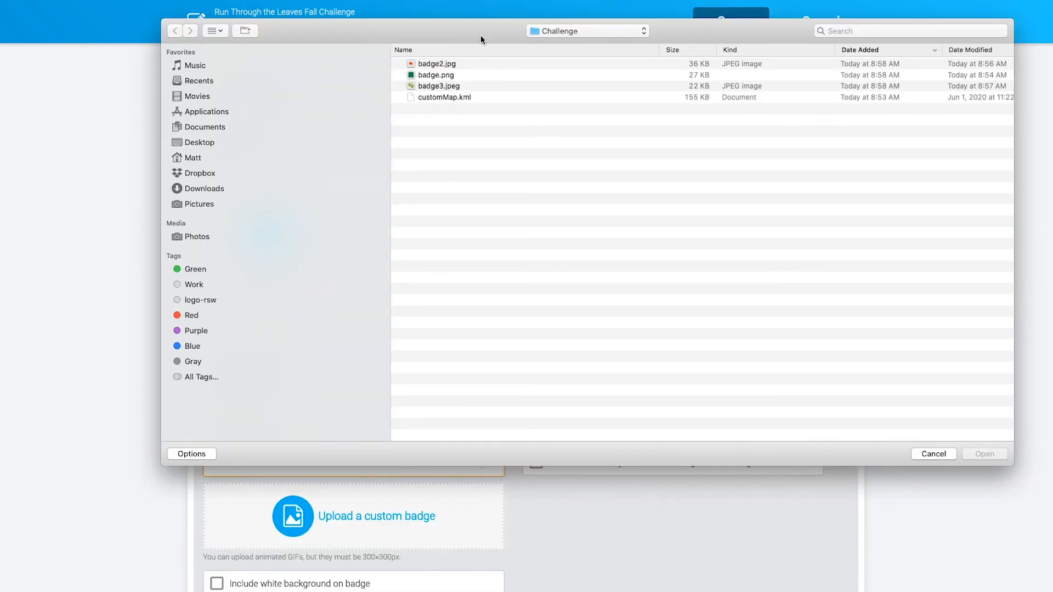
double_click(443, 63)
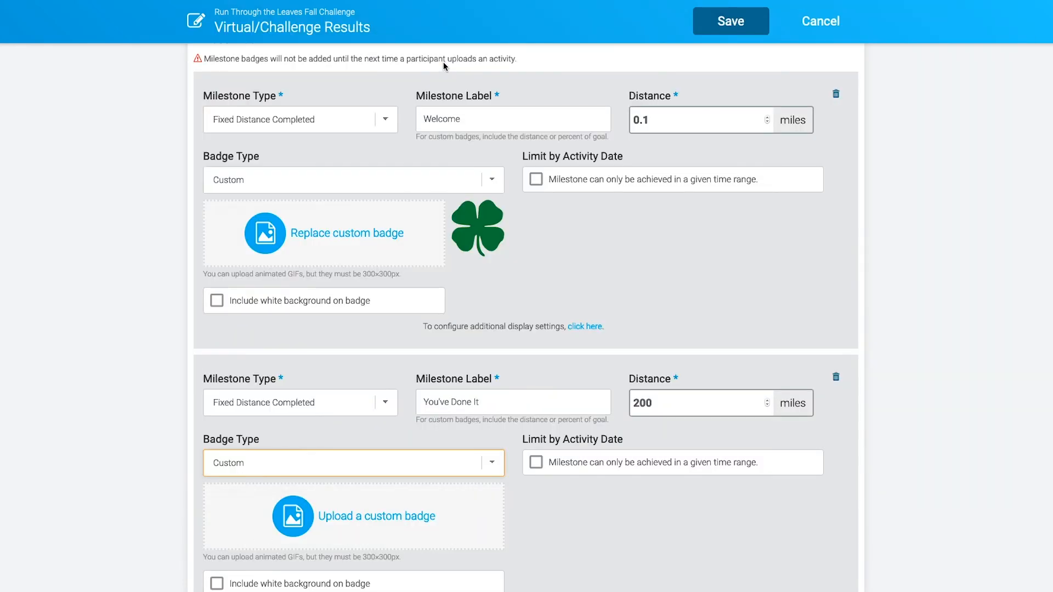
scroll(447, 477, "down", 4)
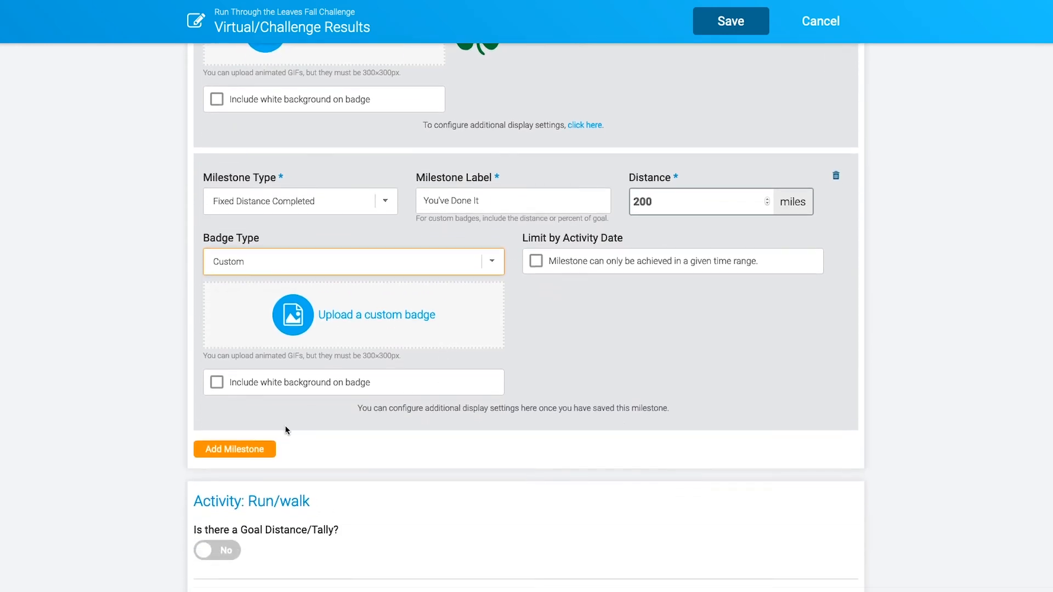
scroll(235, 451, "down", 1)
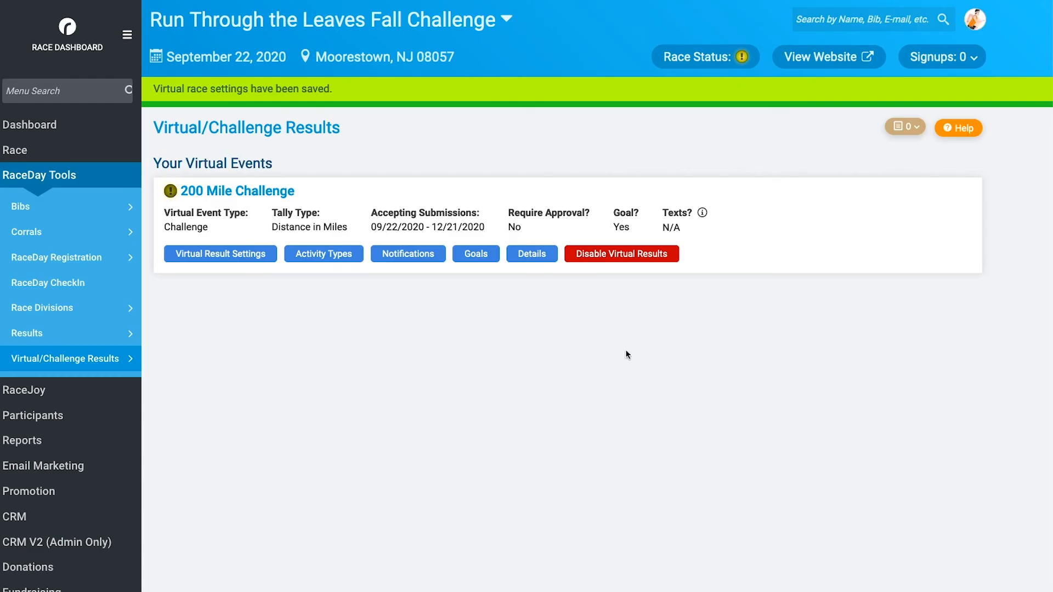
Reopen the goal settings and open the additional display settings of the Welcome milestone.
left_click(474, 254)
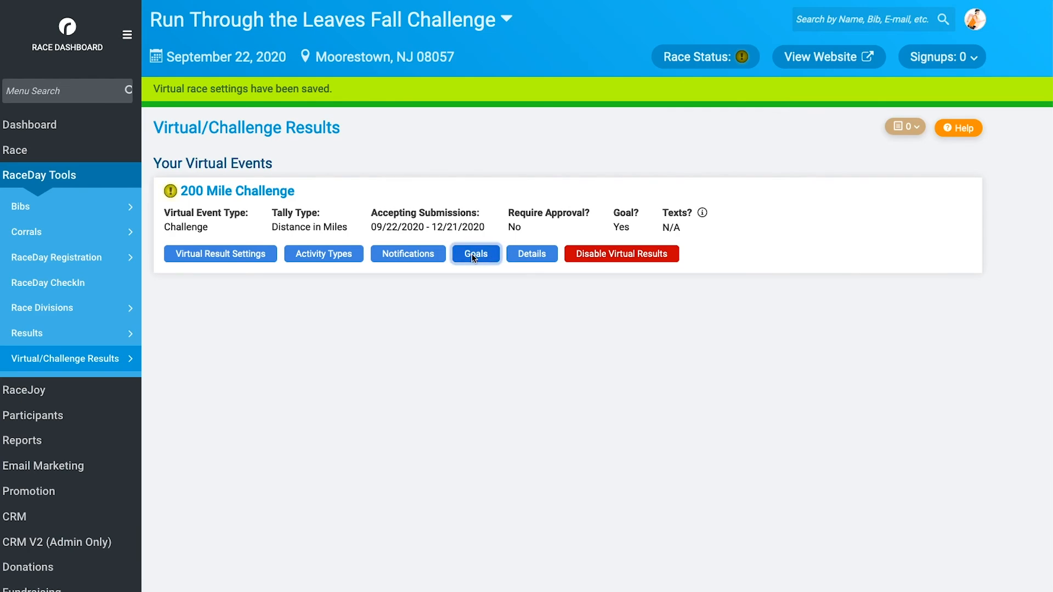
scroll(350, 335, "down", 10)
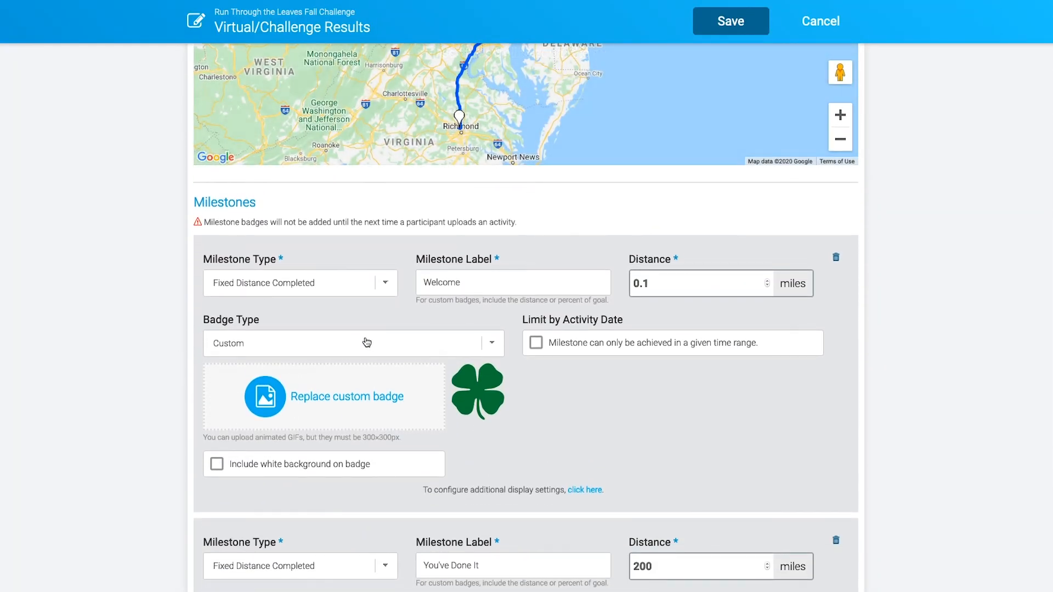
scroll(367, 343, "down", 1)
scroll(459, 372, "down", 1)
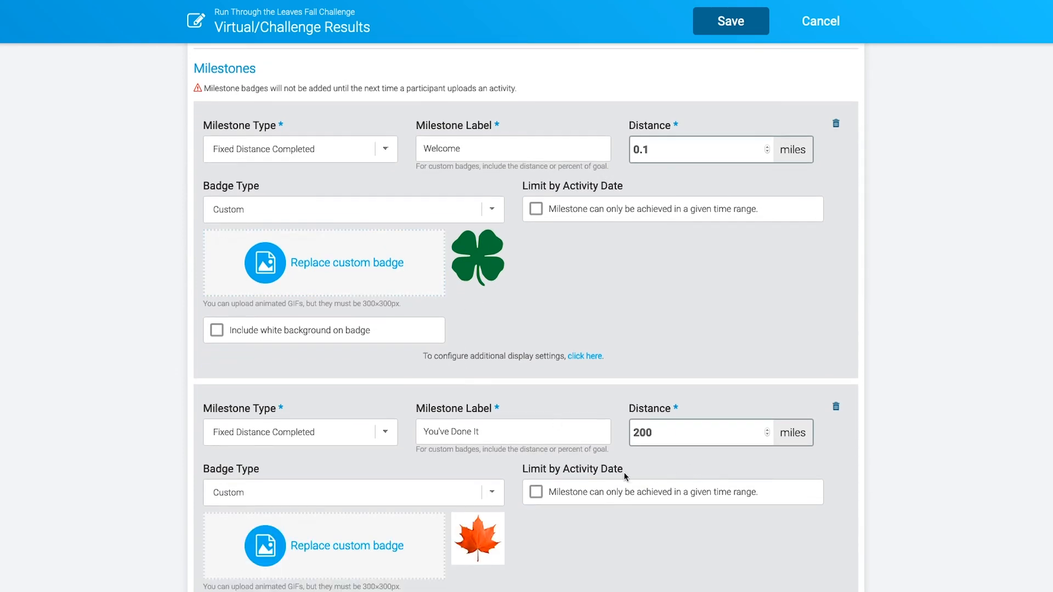
left_click_drag(423, 356, 607, 358)
left_click(588, 360)
left_click(585, 356)
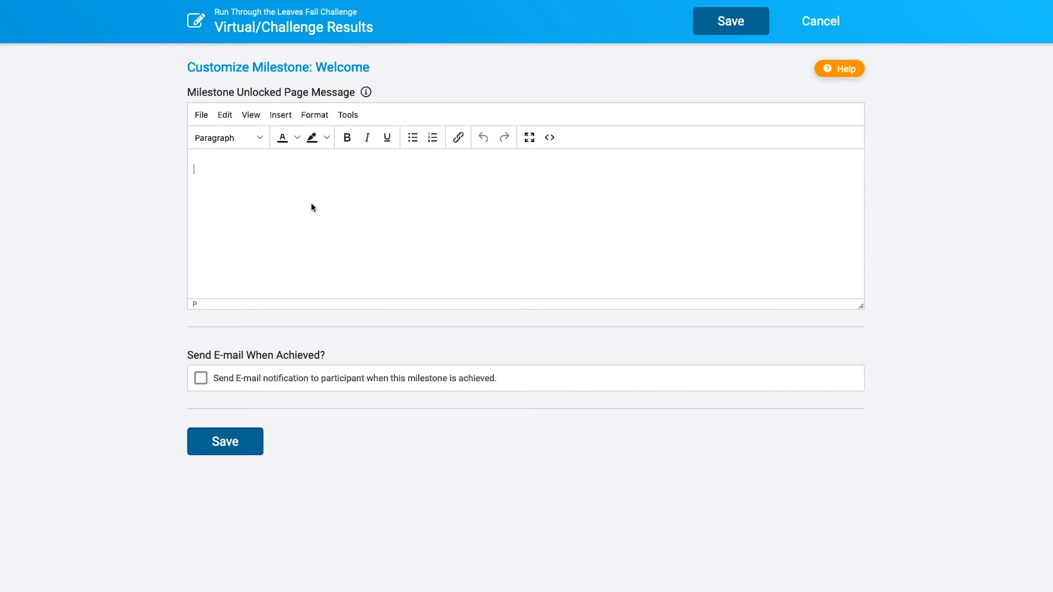
Set the Welcome milestone's unlocked page message to "Lucky you, you found a 4 leaf clover!", check the e-mail notification option, and save with it off.
type("Lucky you, you found a 4 leaf clover!")
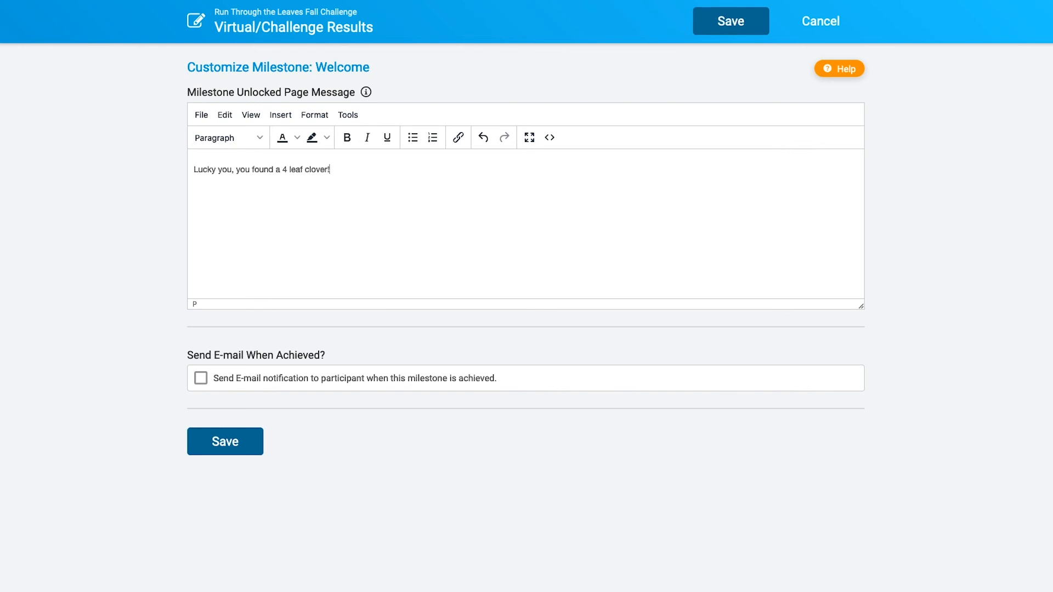
left_click(331, 377)
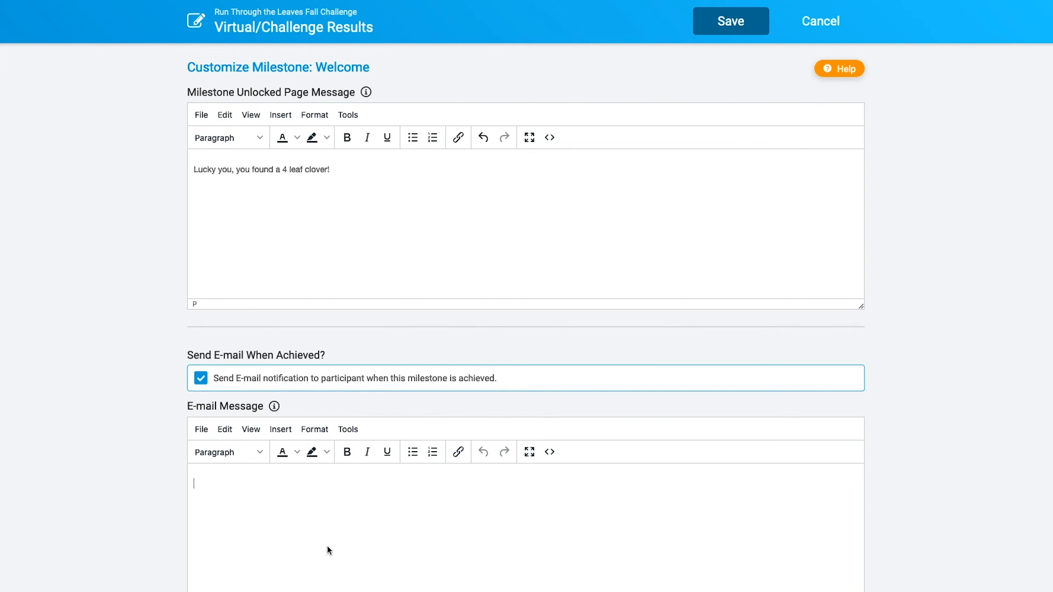
left_click(200, 378)
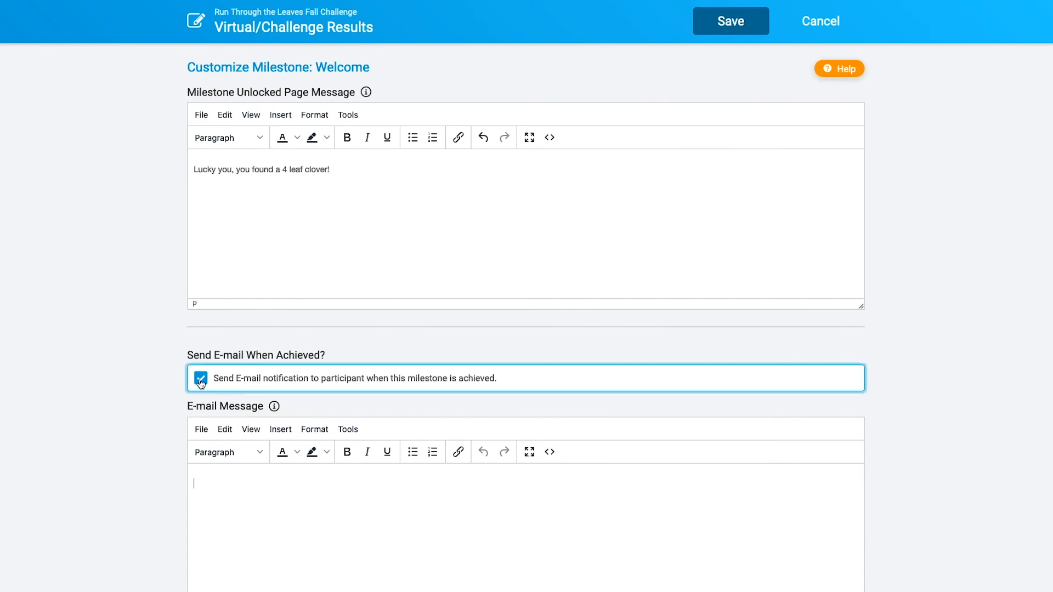
left_click(256, 442)
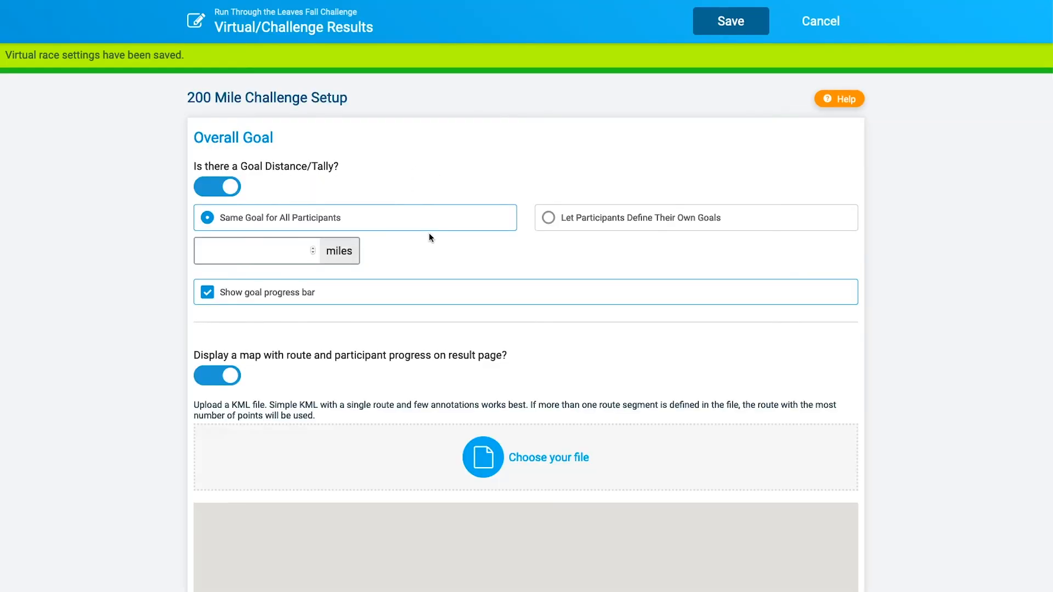
Review both overall milestones and the Run/walk activity goal section, and save the goal settings.
scroll(356, 192, "down", 12)
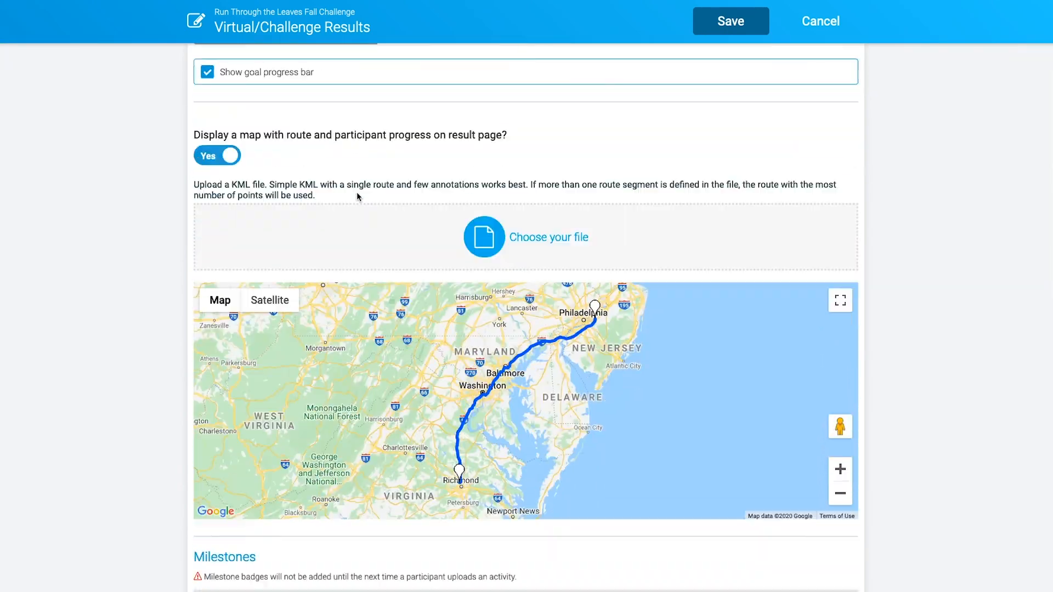
scroll(356, 199, "down", 1)
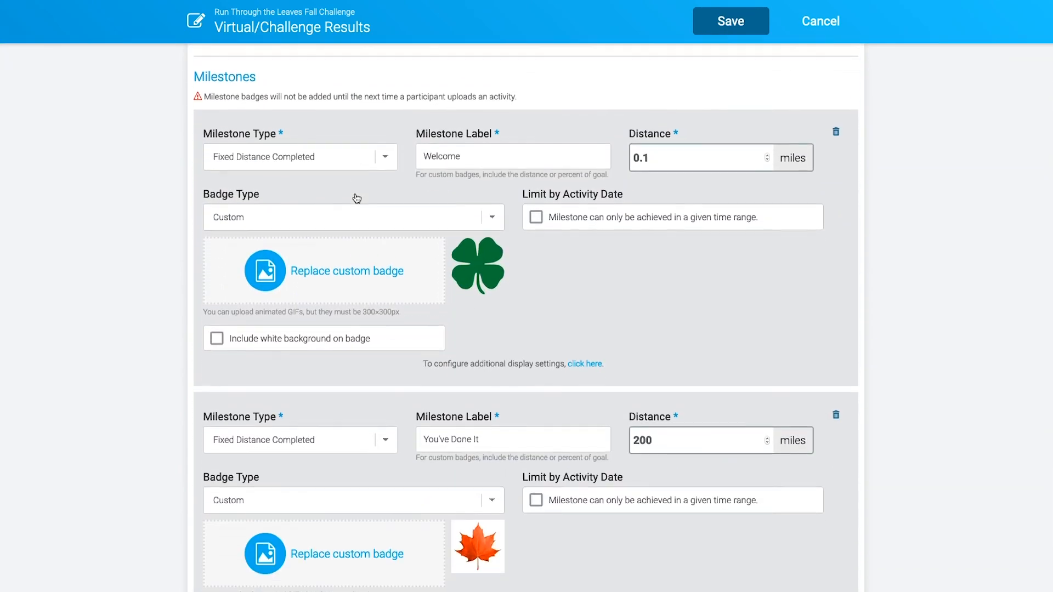
scroll(213, 439, "down", 1)
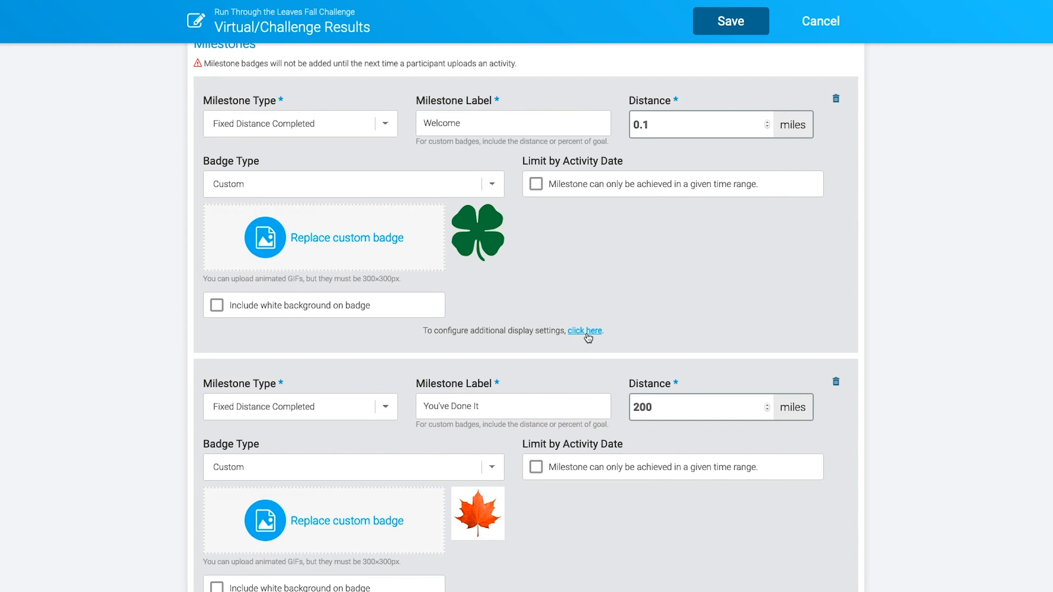
scroll(588, 337, "down", 5)
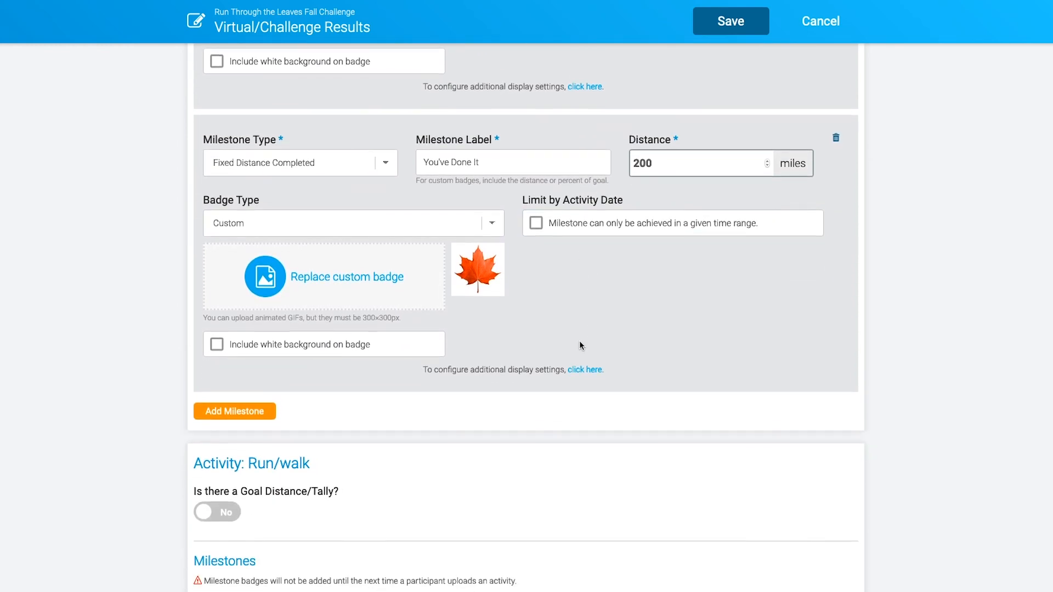
scroll(579, 341, "up", 4)
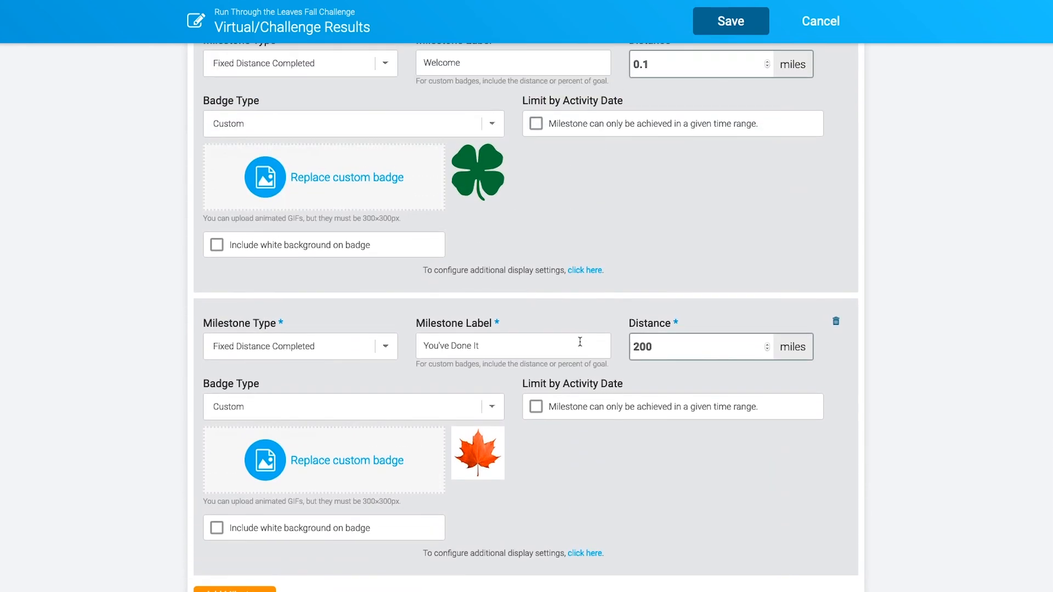
scroll(580, 342, "down", 4)
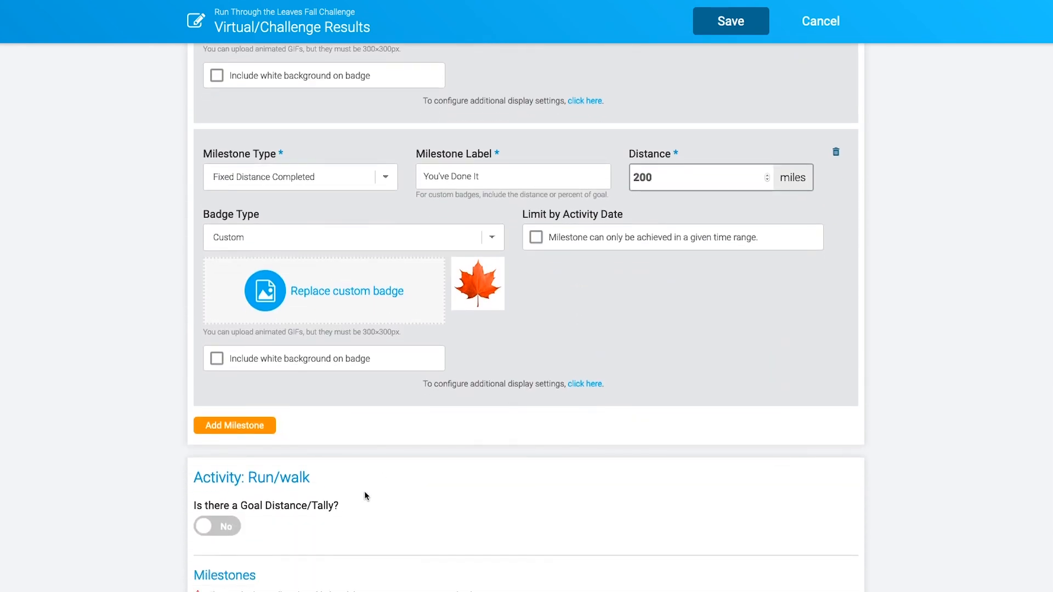
scroll(364, 491, "down", 1)
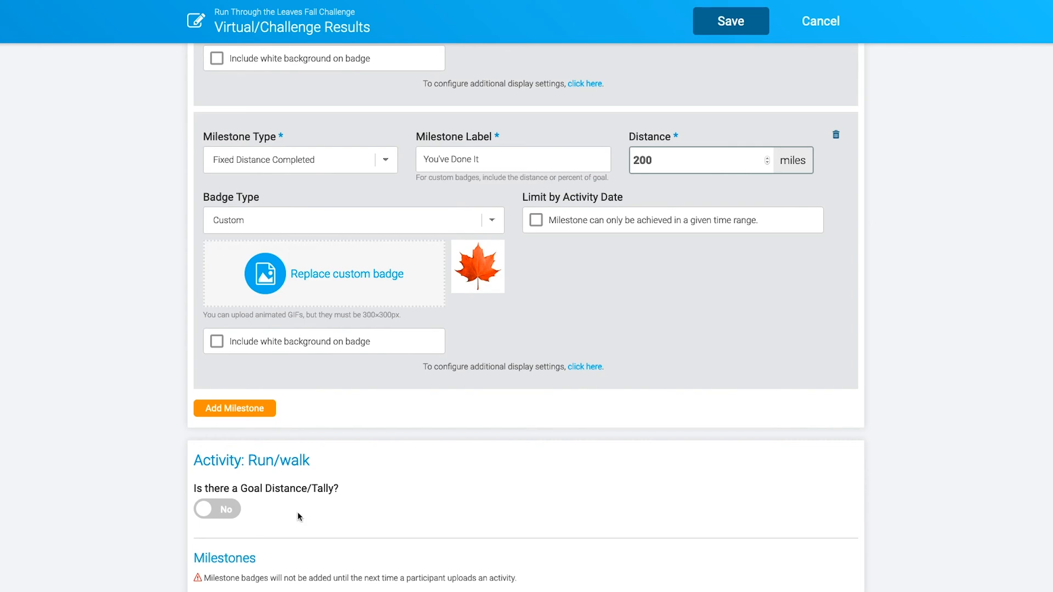
scroll(299, 515, "up", 20)
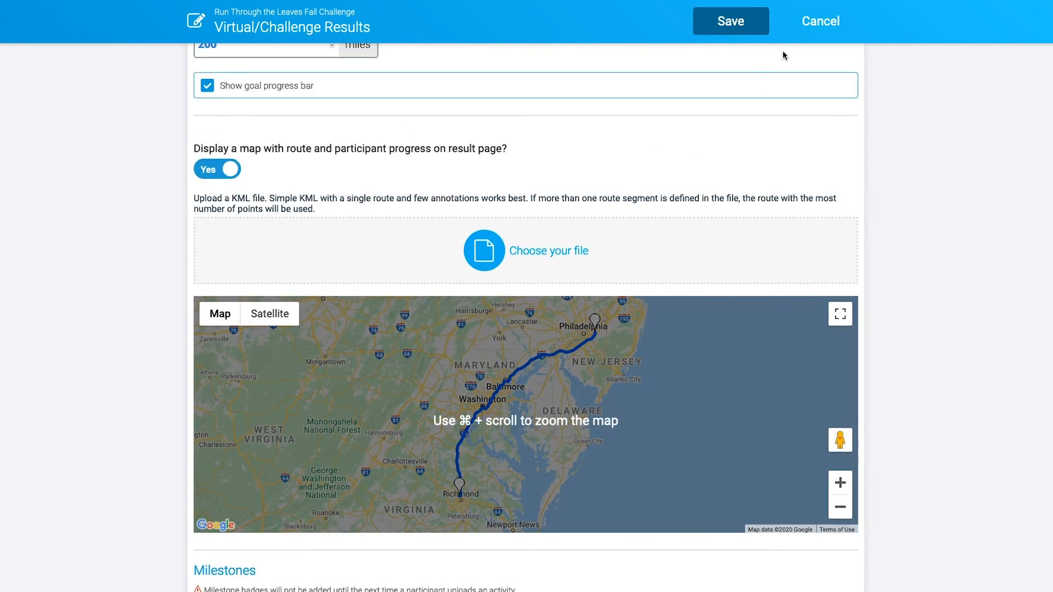
left_click(724, 22)
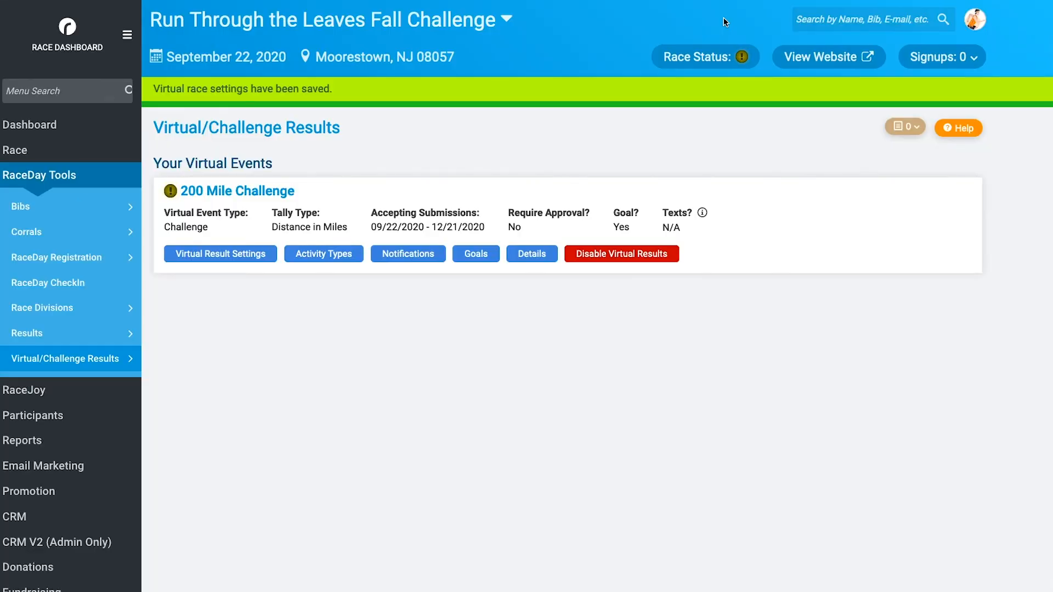
Examine the registration and results upload instructions in the 200 Mile Challenge details, and leave without saving.
left_click(533, 258)
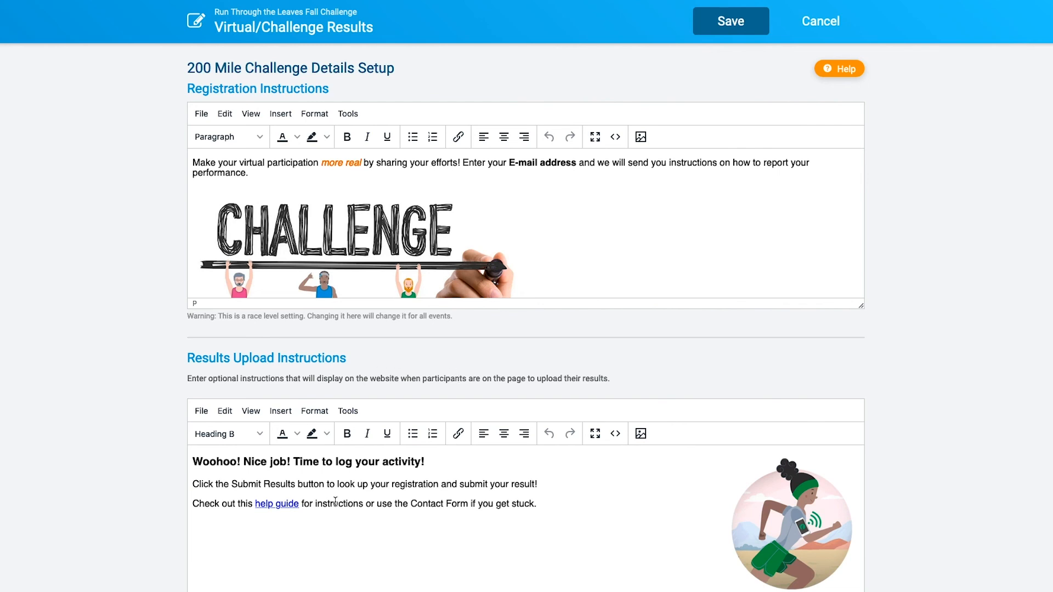
left_click(816, 21)
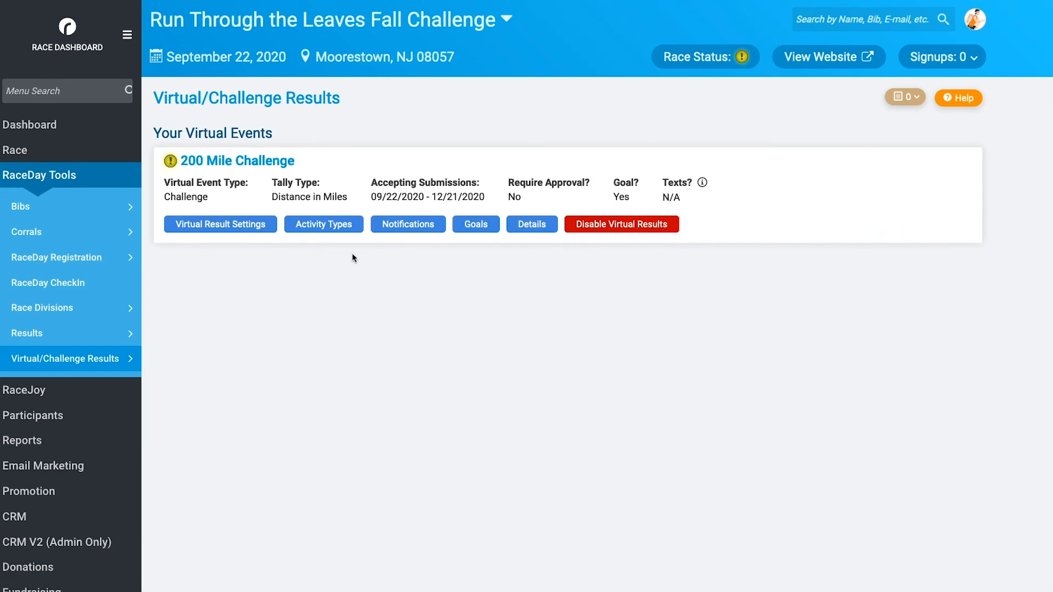
Open the 200 Mile Challenge result settings and review the submission period, allowed times, result display and sorting options.
left_click(485, 226)
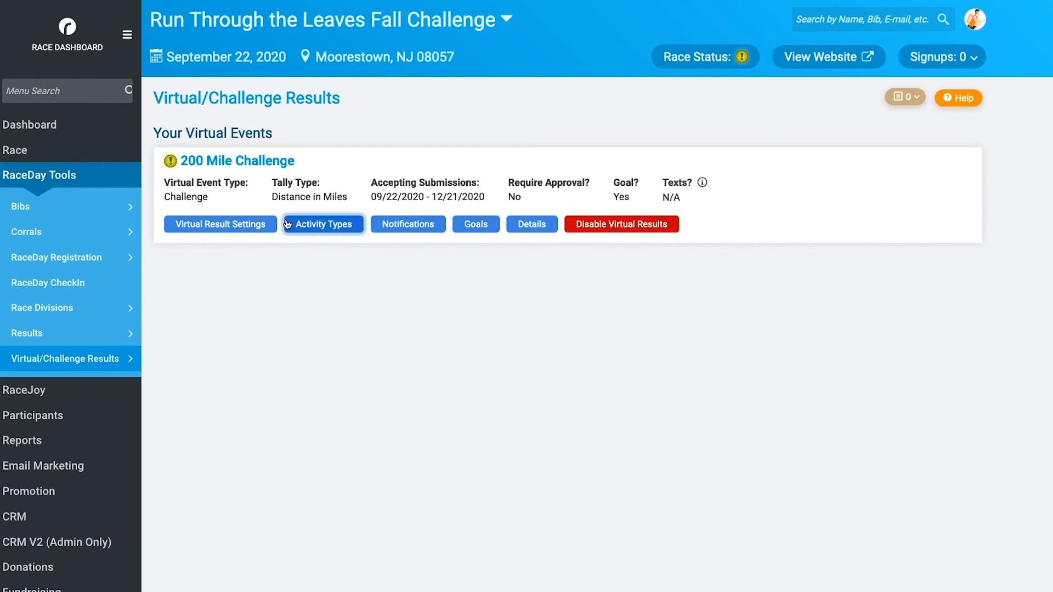
left_click(230, 226)
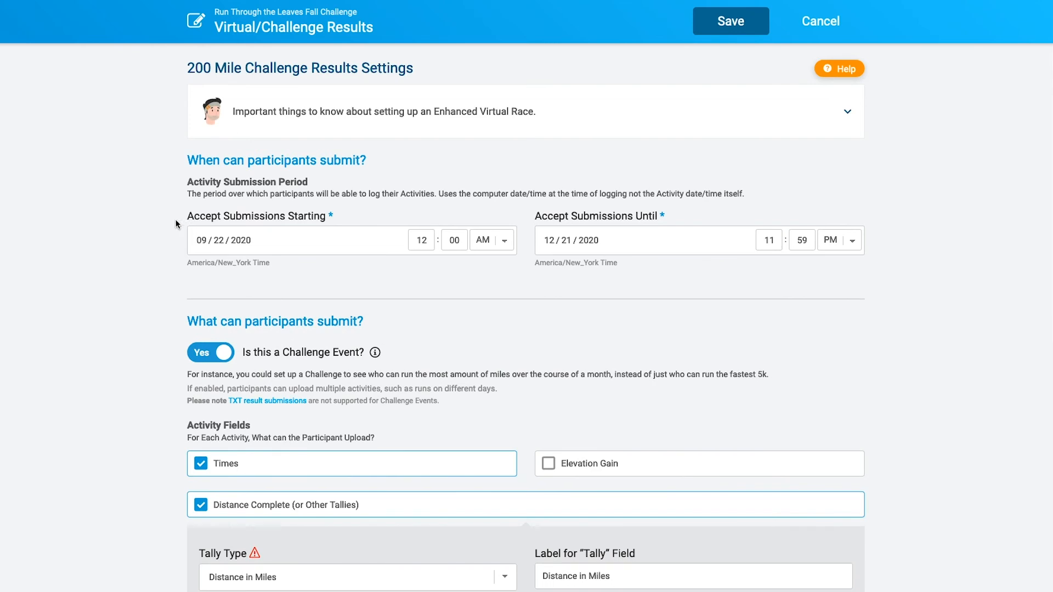
scroll(162, 229, "down", 5)
scroll(162, 230, "down", 10)
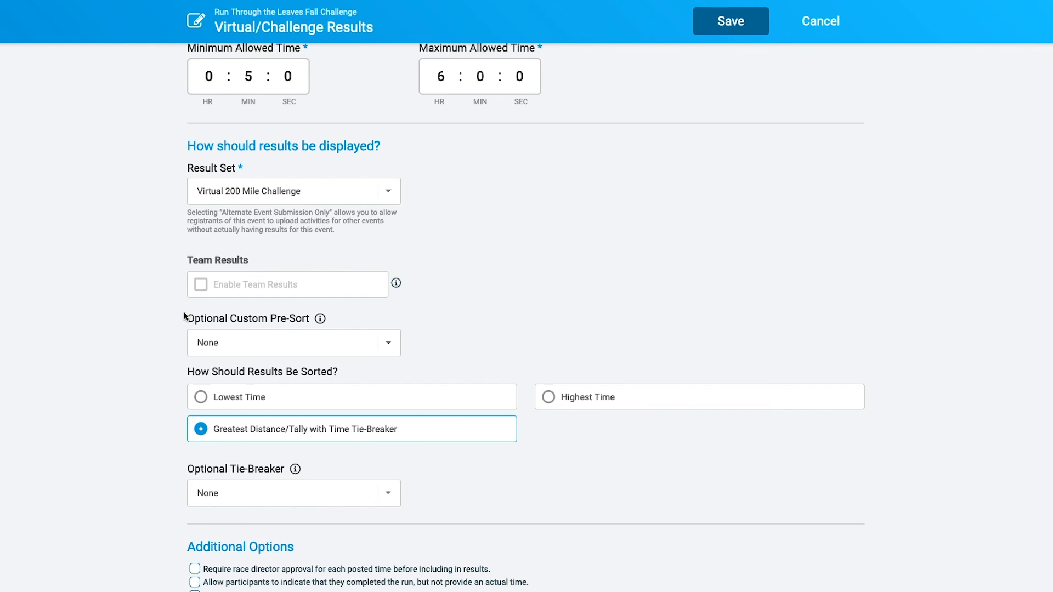
Pre-sort the results by Earliest Milestone Completion Date for the You've Done It milestone, with Greatest Distance/Tally with Time Tie-Breaker as the sorting.
left_click(283, 345)
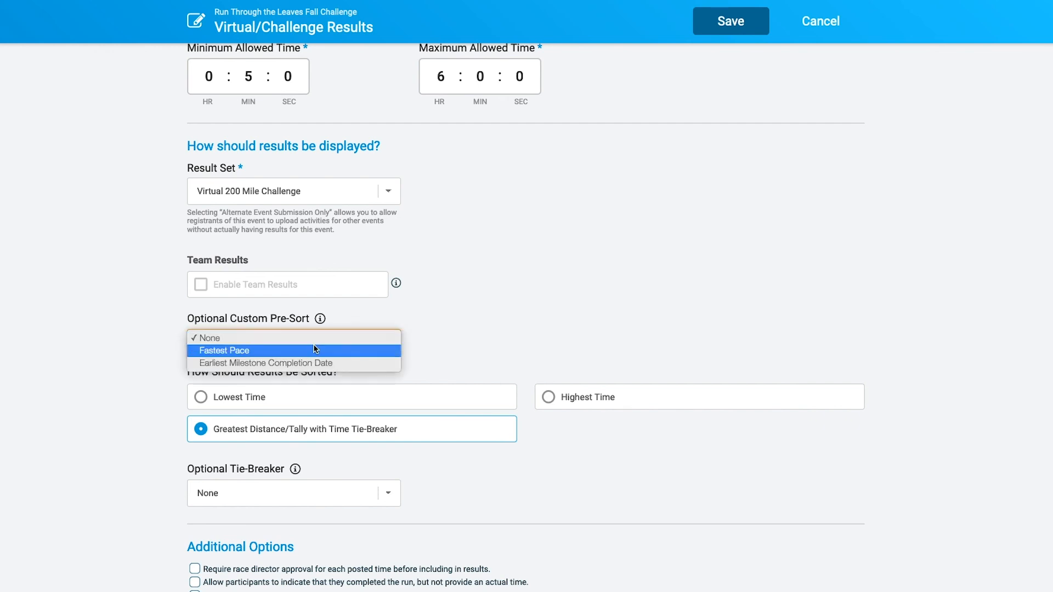
left_click(354, 363)
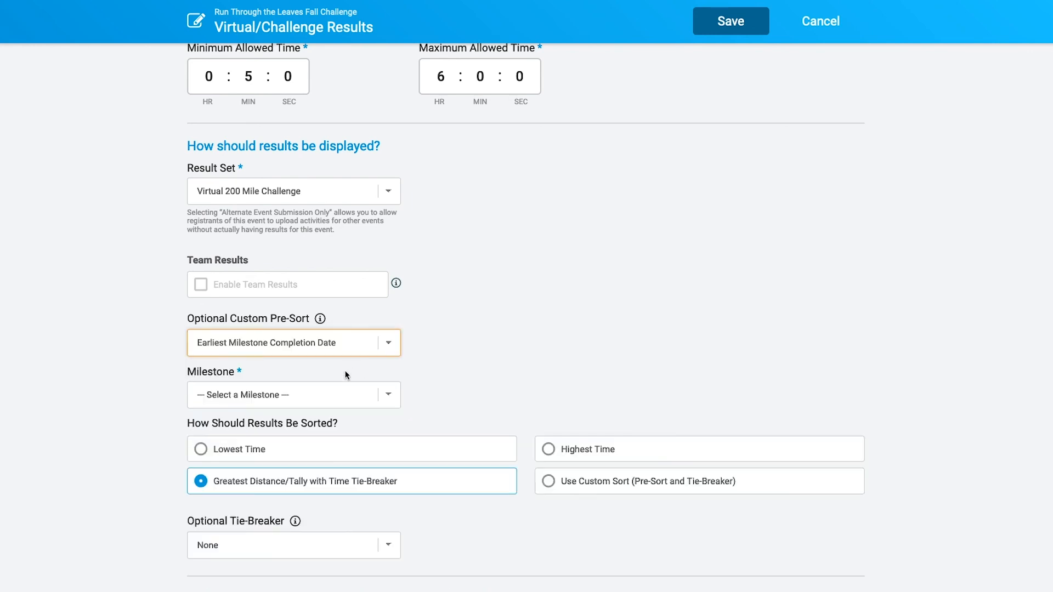
left_click(366, 397)
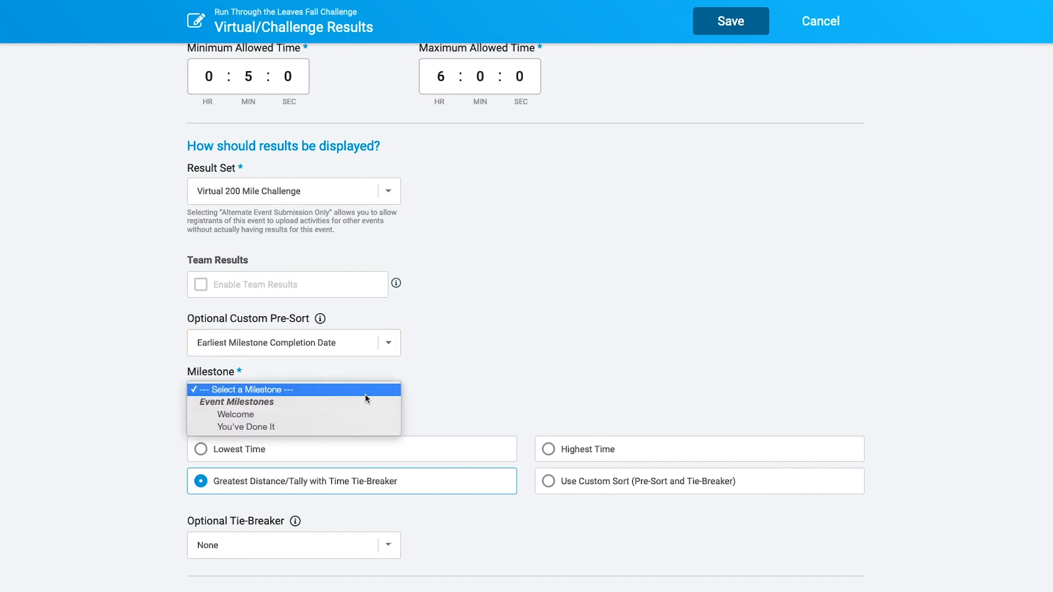
left_click(284, 427)
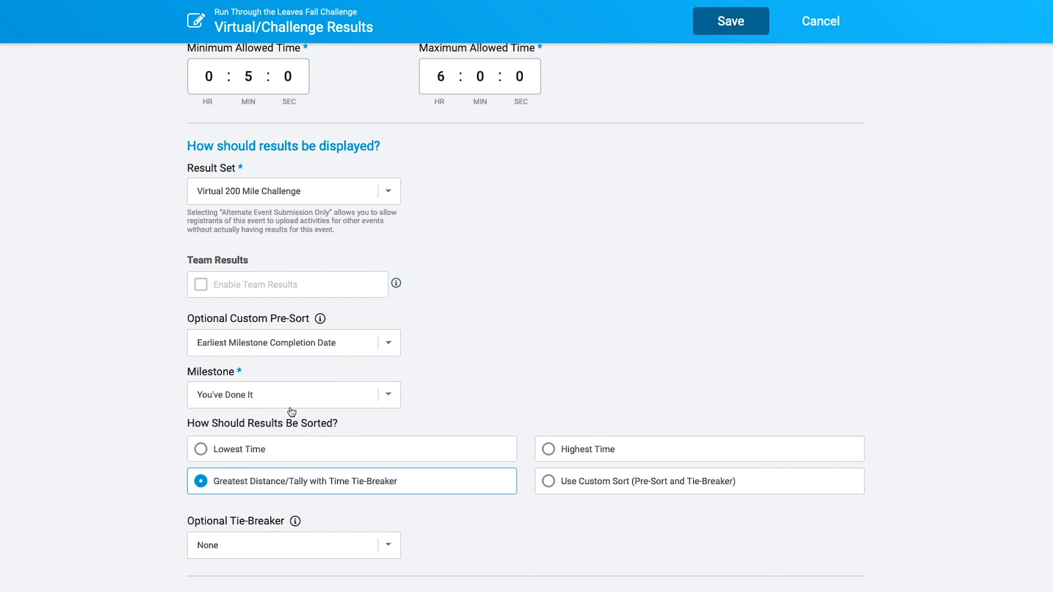
left_click(268, 480)
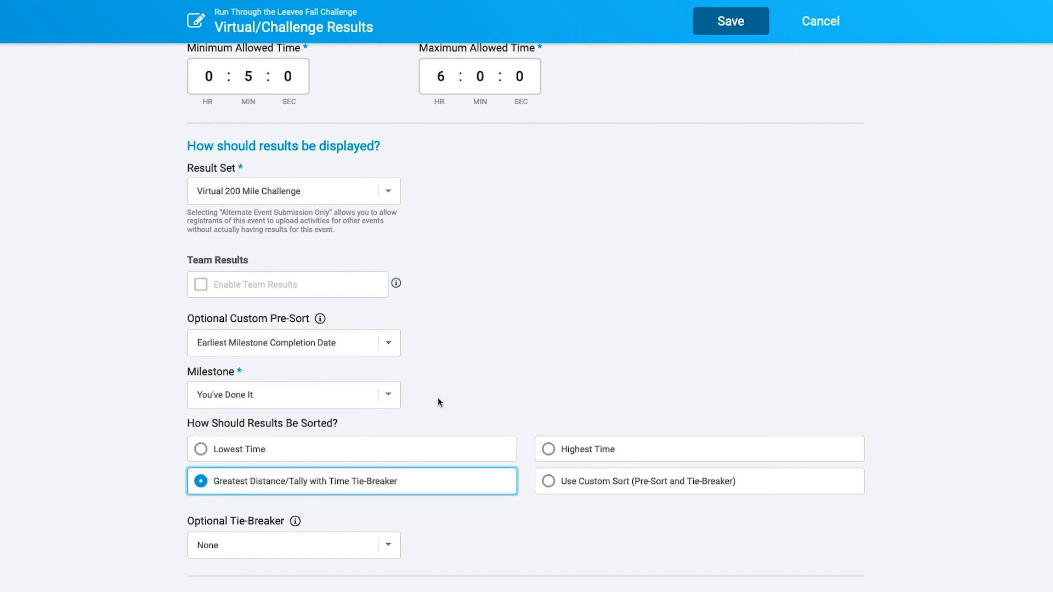
Set both the optional tie-breaker and the custom pre-sort of the results to Fastest Pace.
scroll(431, 400, "down", 1)
left_click(228, 498)
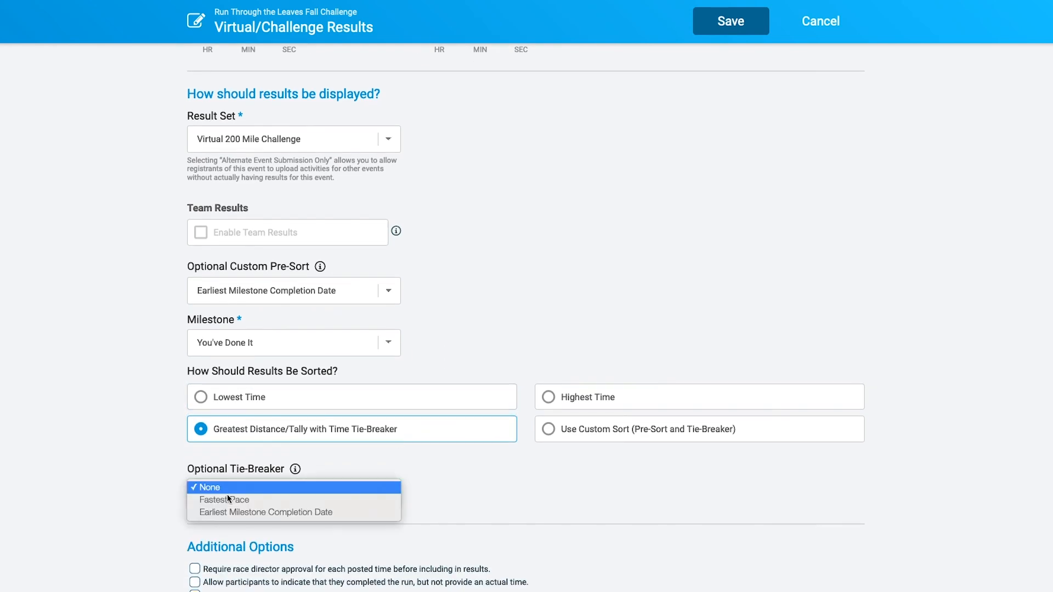
left_click(273, 501)
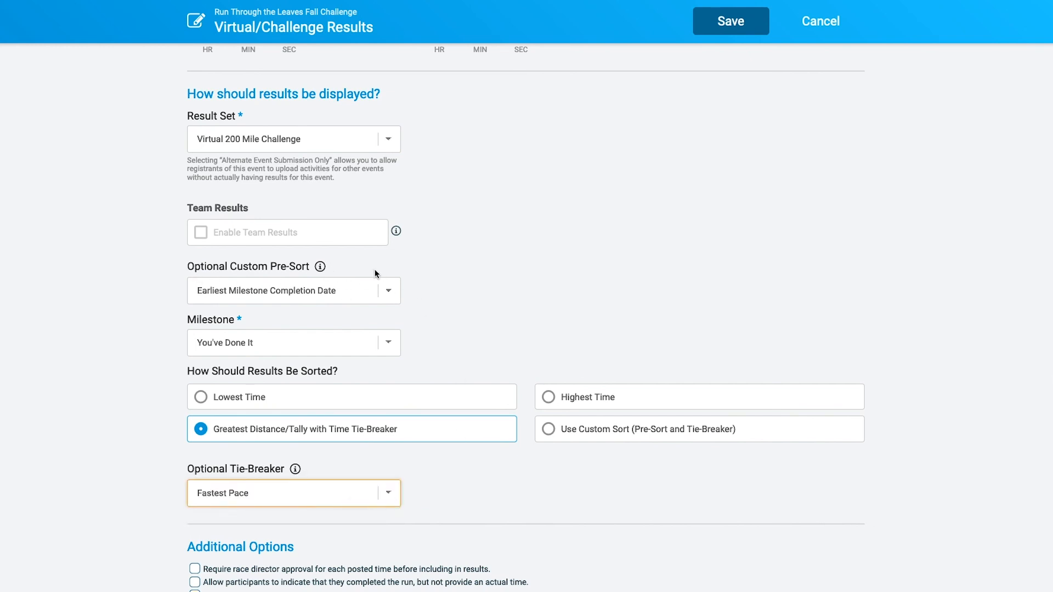
left_click(350, 282)
left_click(346, 274)
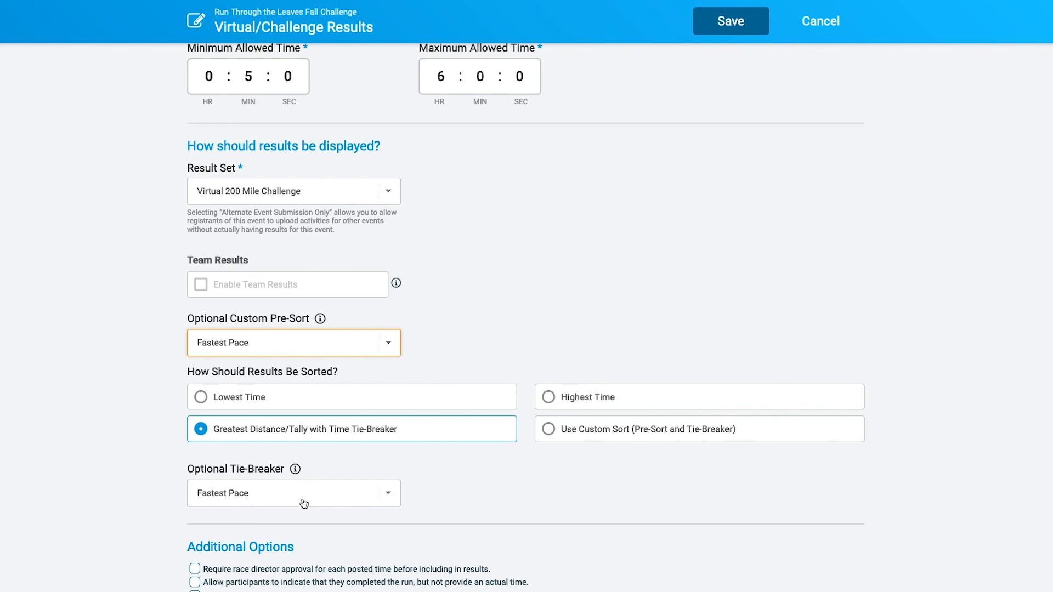
Switch to the RunSignup Challenge Platform site, look over the Advanced Setup Guide, and open its list of live challenges.
scroll(524, 296, "up", 4)
scroll(525, 296, "up", 8)
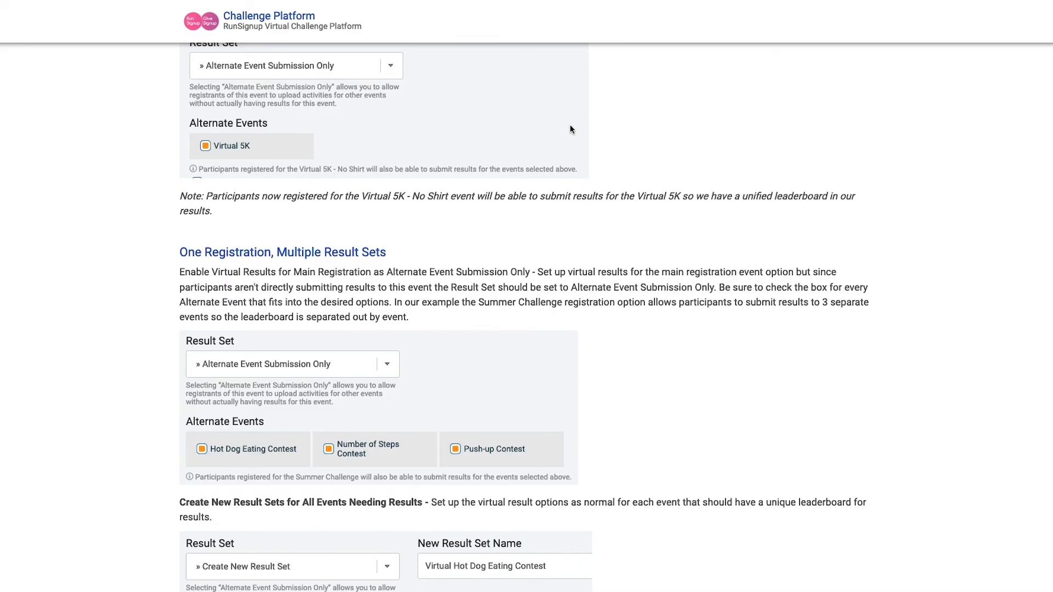
scroll(571, 130, "up", 15)
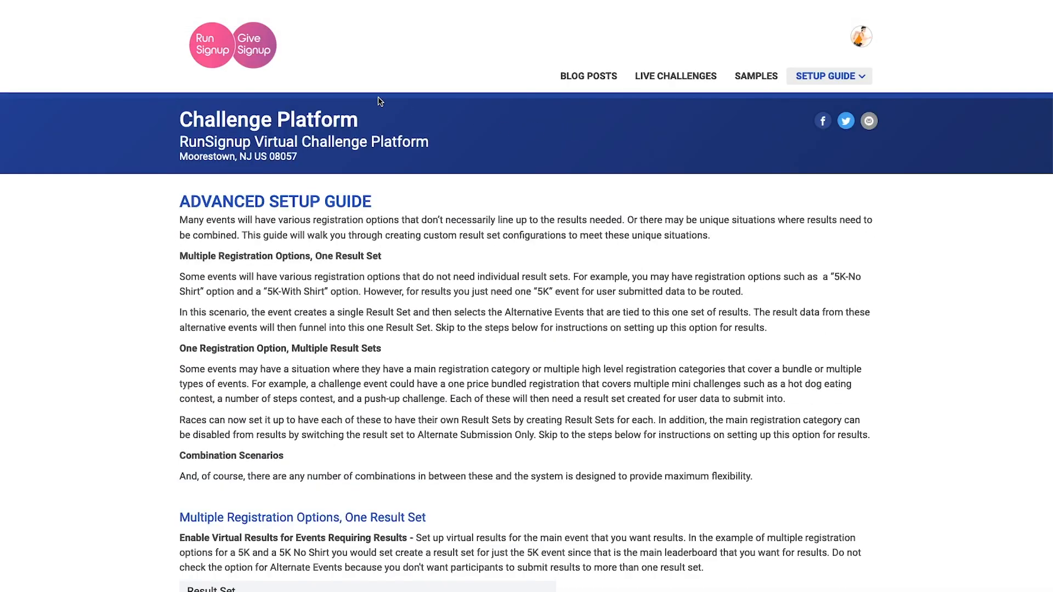
mouse_move(836, 78)
left_click(665, 75)
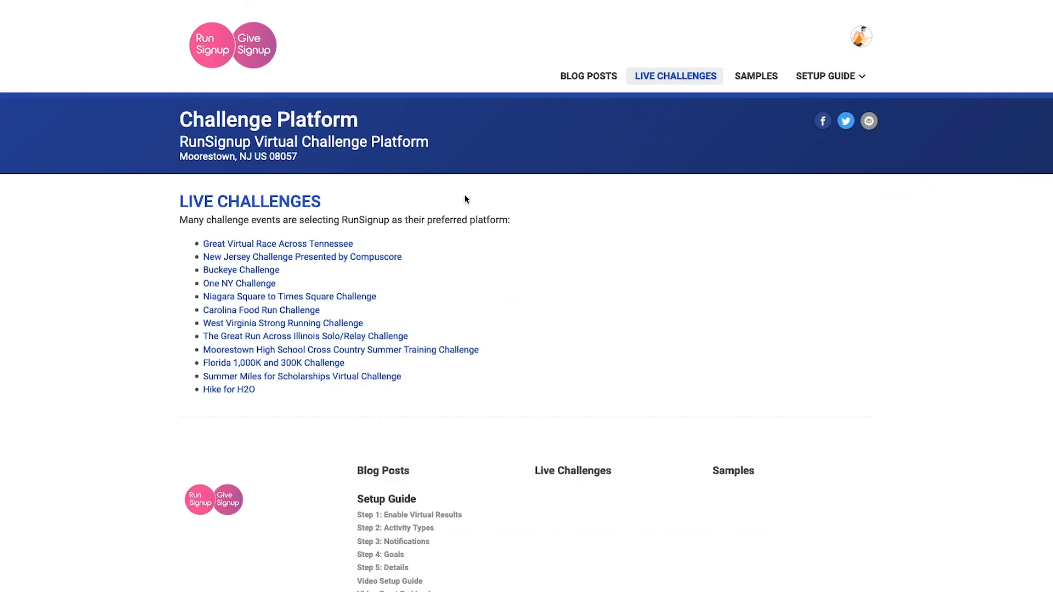